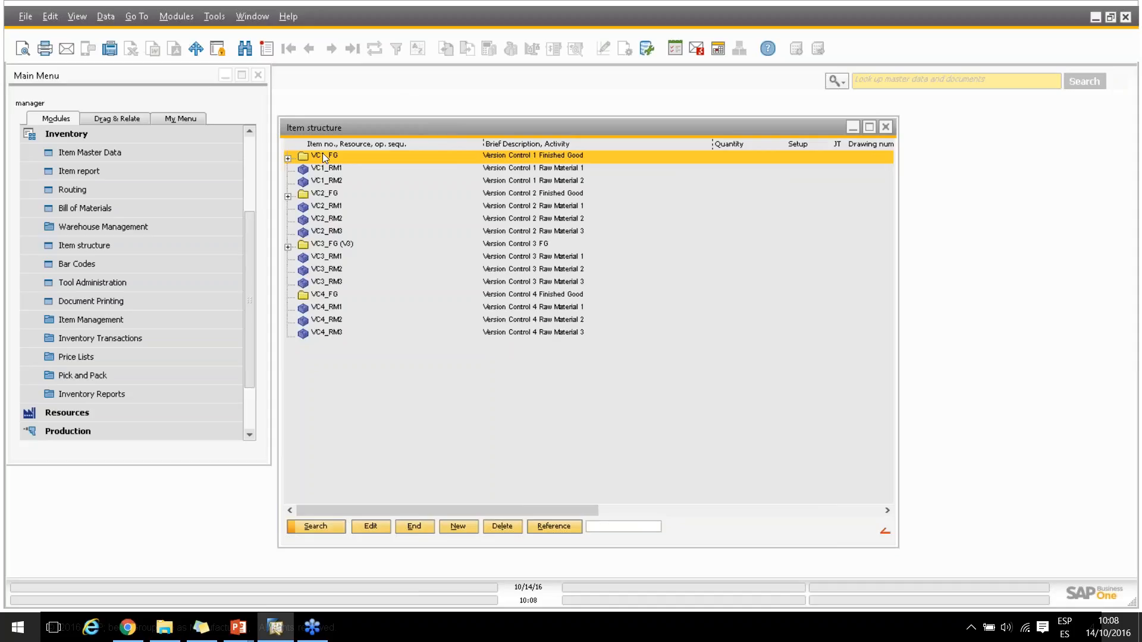
Open the master data of raw material VC1_RM1 and start a new I-Version named V1
left_click(316, 170)
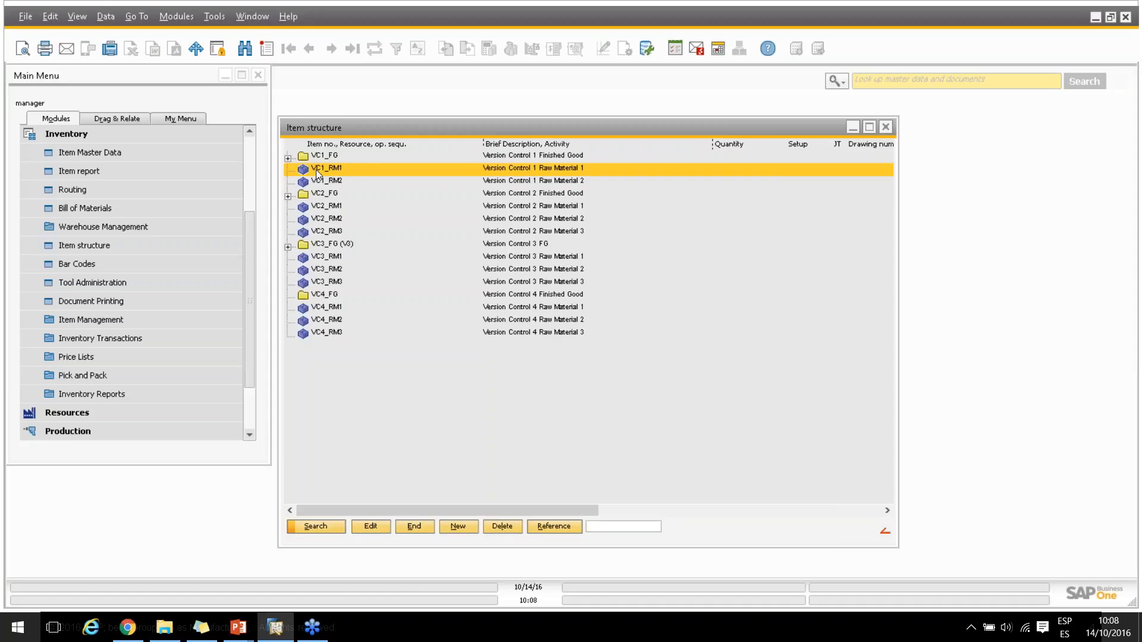
double_click(316, 170)
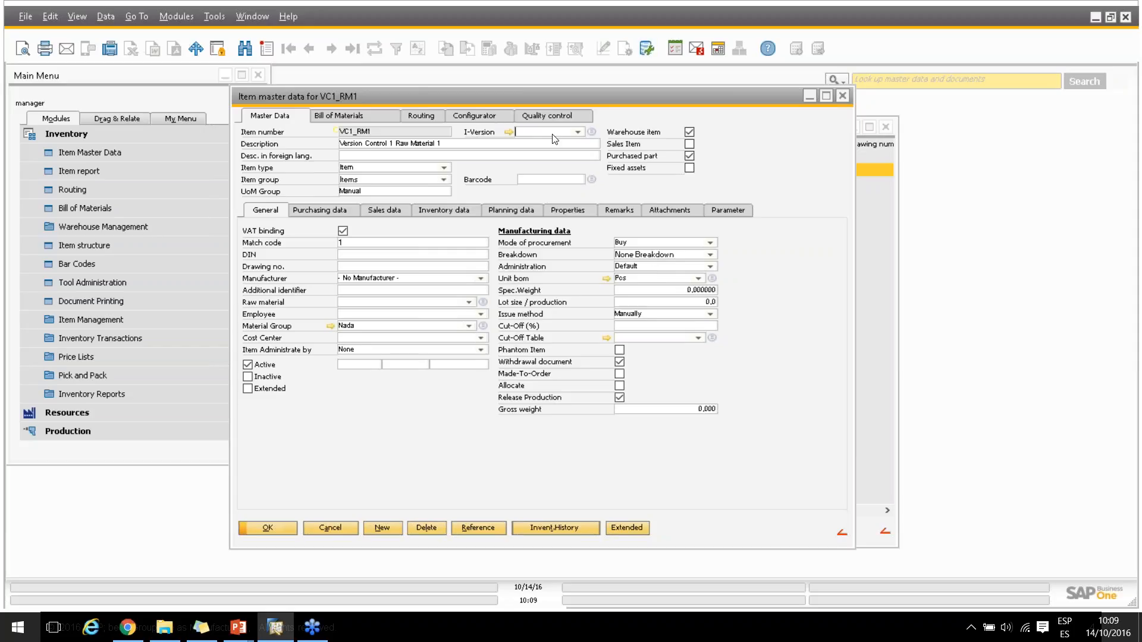
left_click(592, 132)
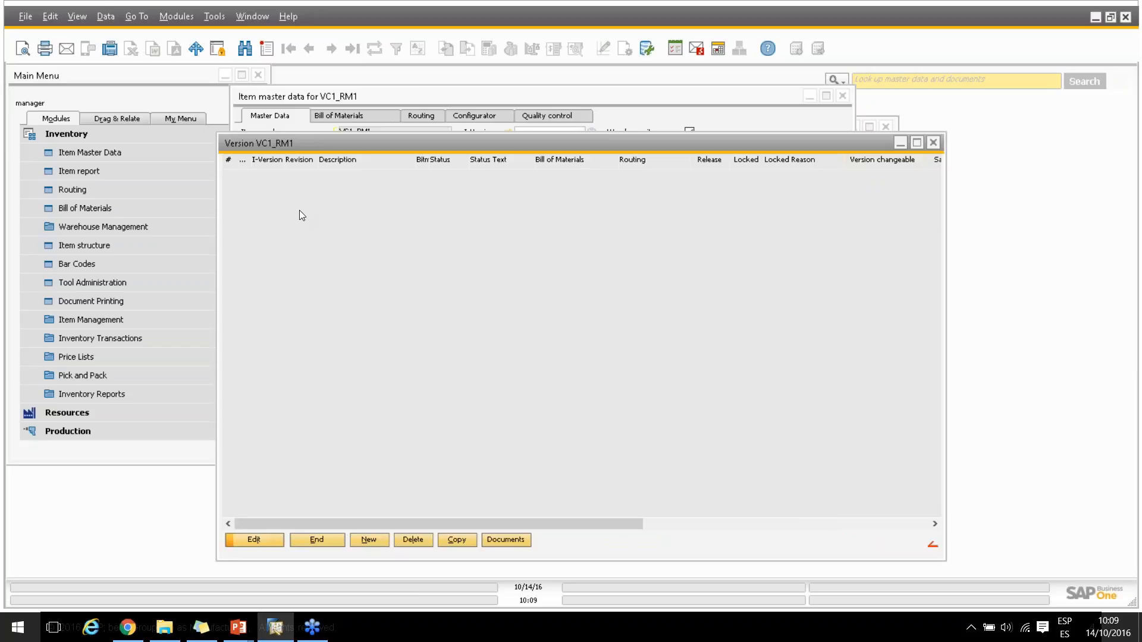
left_click(369, 540)
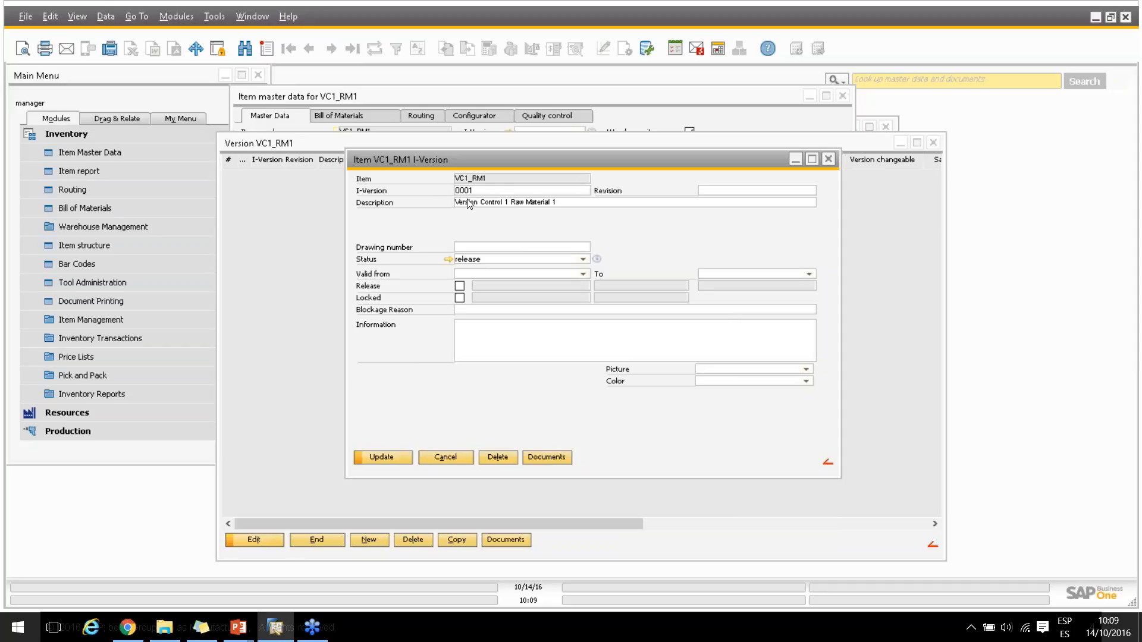
double_click(486, 192)
type("V1")
Review the item version statuses and examine the detailed settings of the release status
left_click(597, 260)
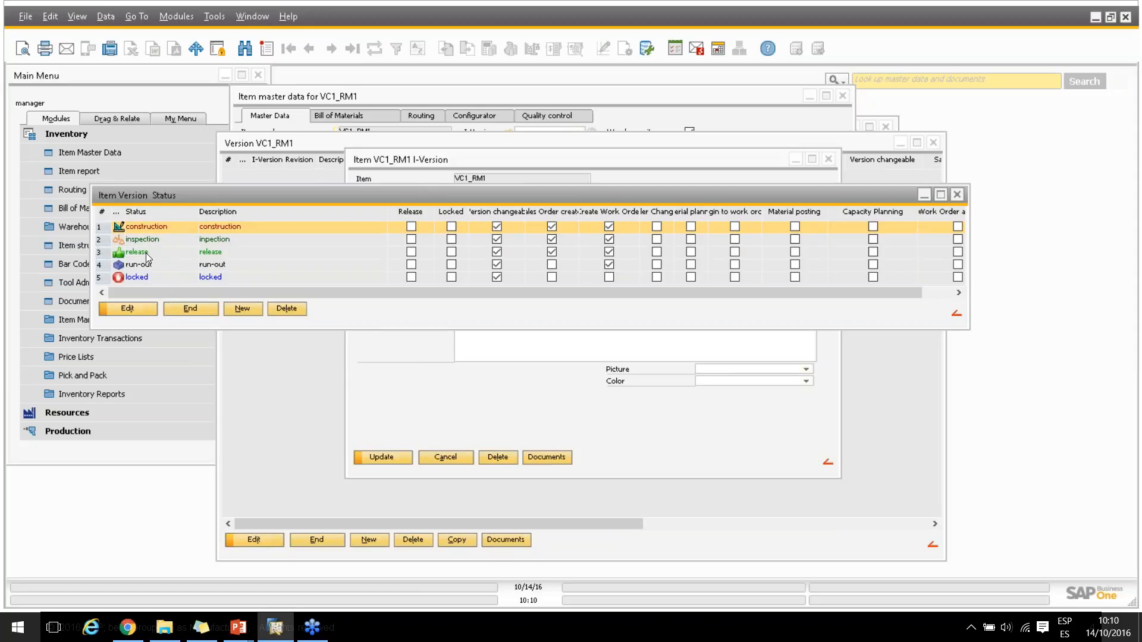
double_click(142, 250)
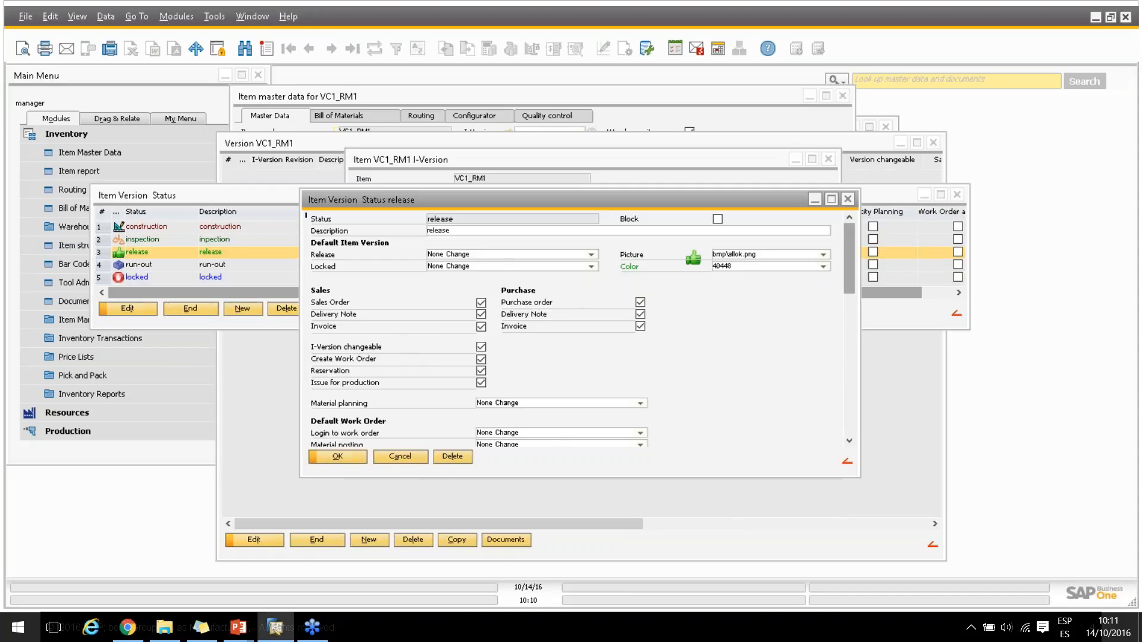
mouse_move(851, 257)
left_mouse_down()
mouse_move(851, 318)
mouse_move(855, 255)
left_mouse_up()
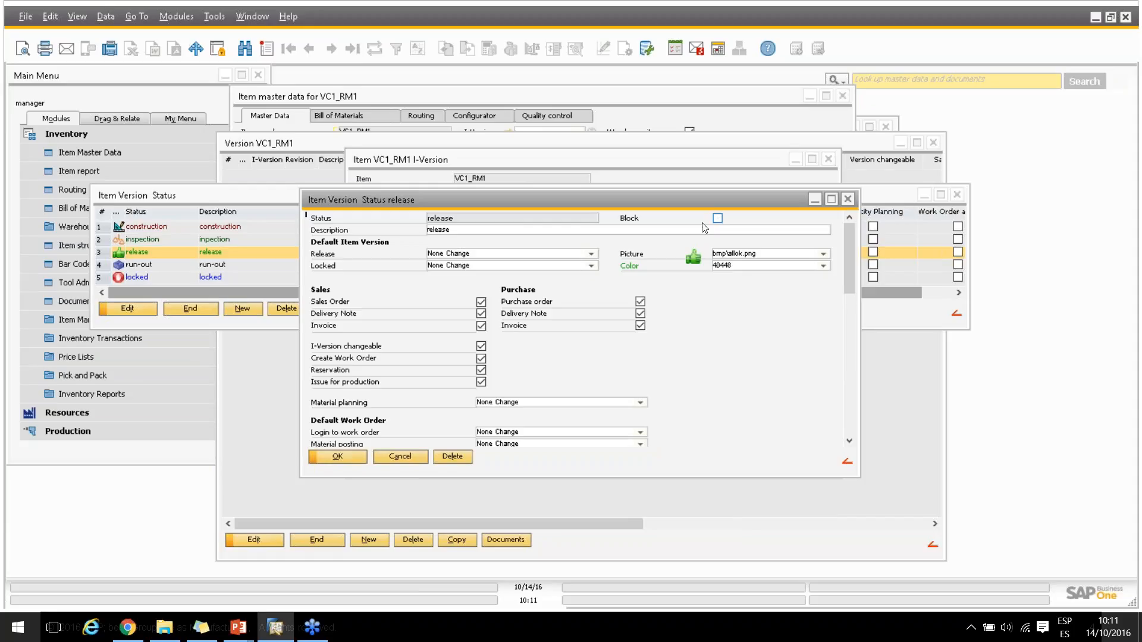
left_click(337, 456)
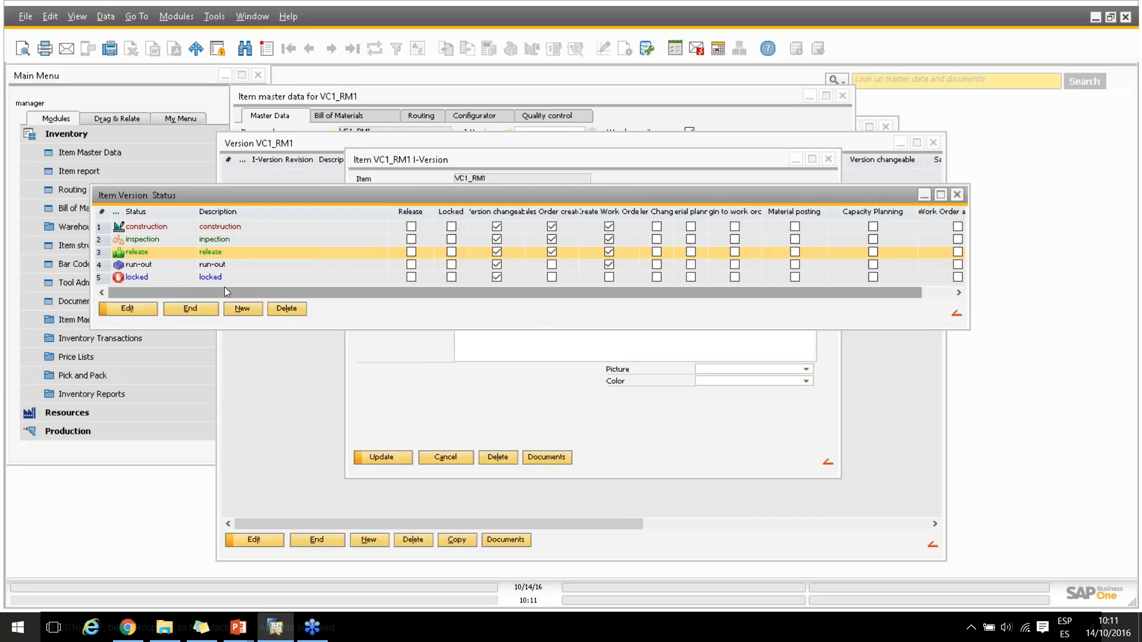
left_click(191, 307)
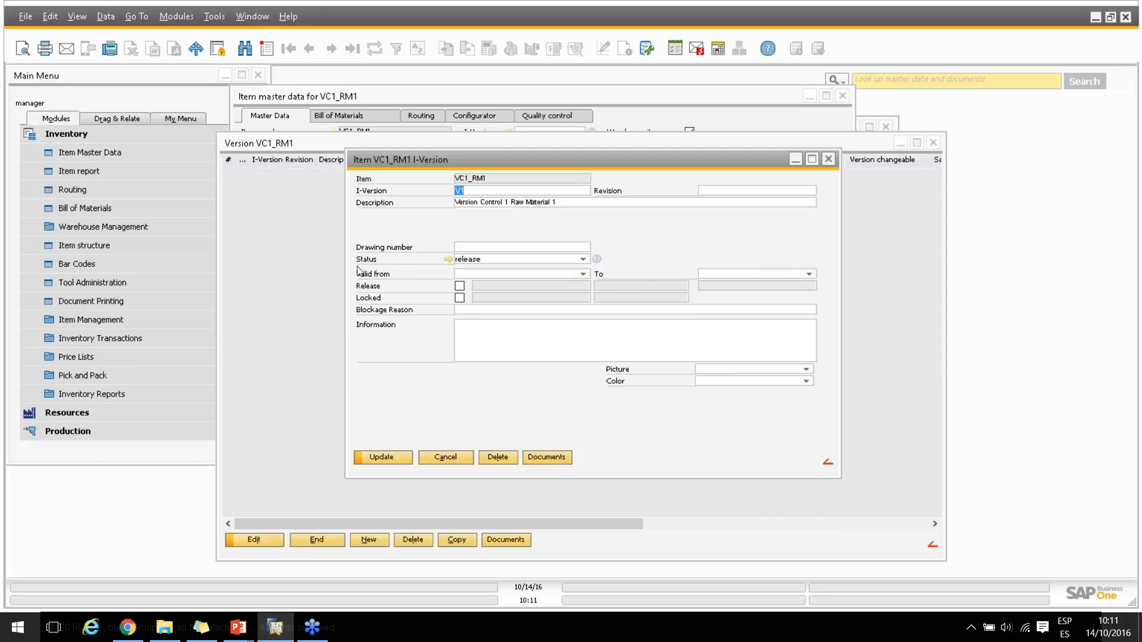
Set the version's validity period from 10/17/16 to 10/21/16
left_click(586, 275)
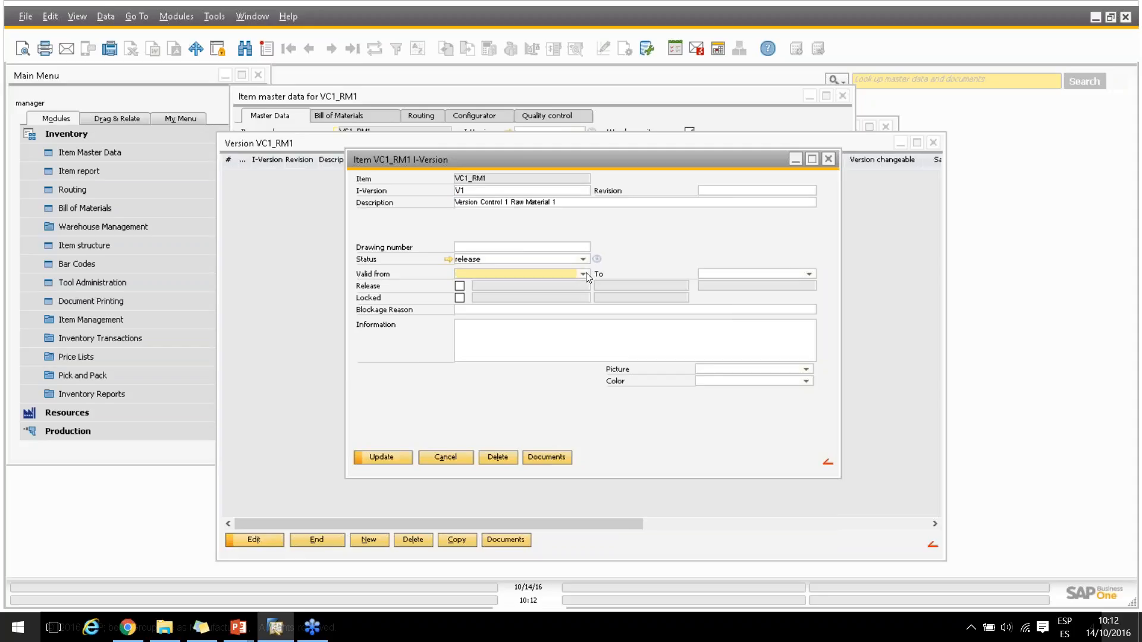
left_click(587, 274)
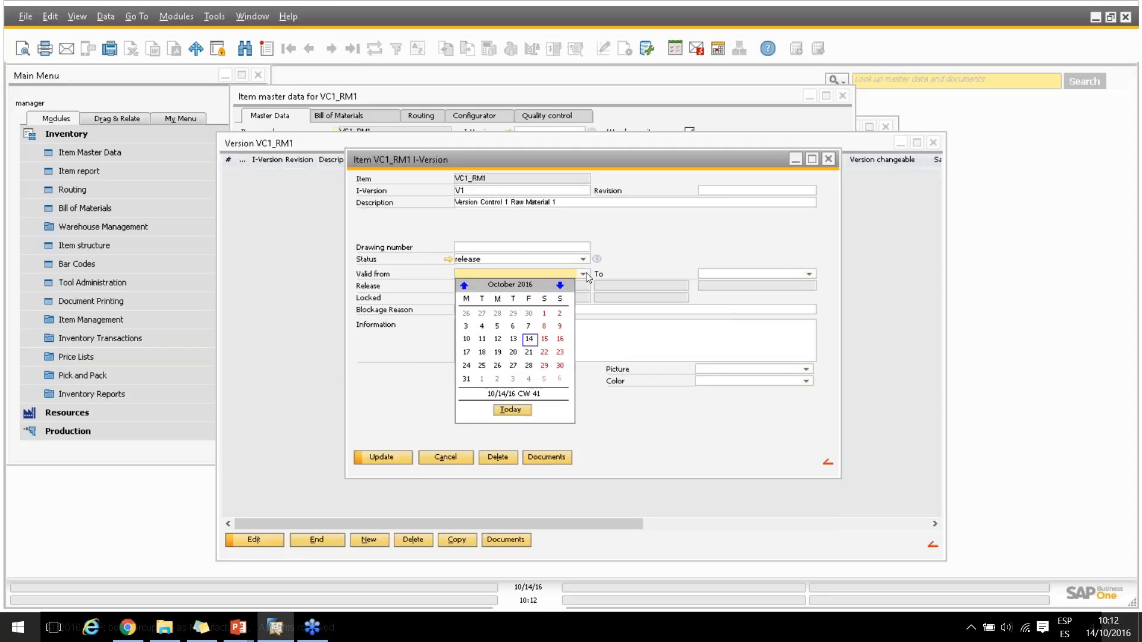
left_click(466, 353)
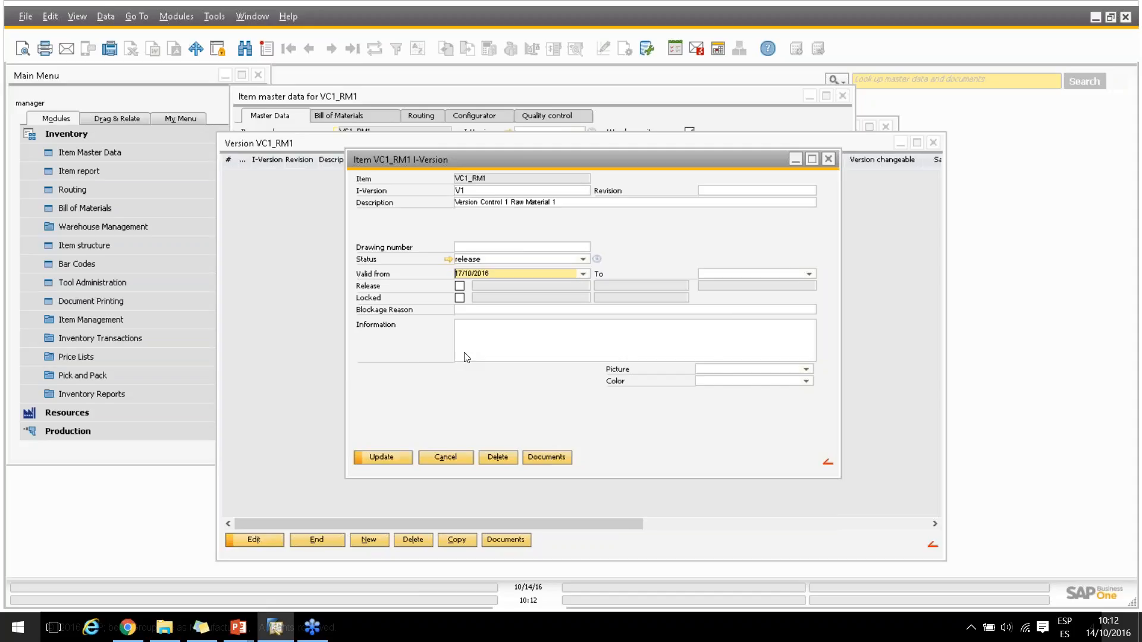
left_click(802, 275)
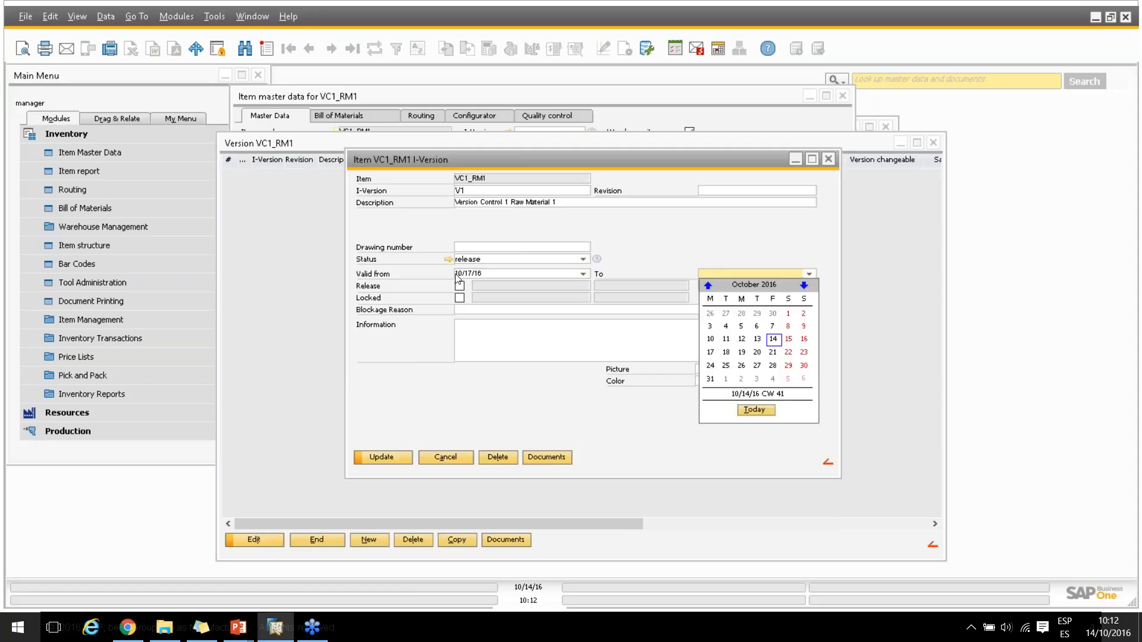
left_click(772, 353)
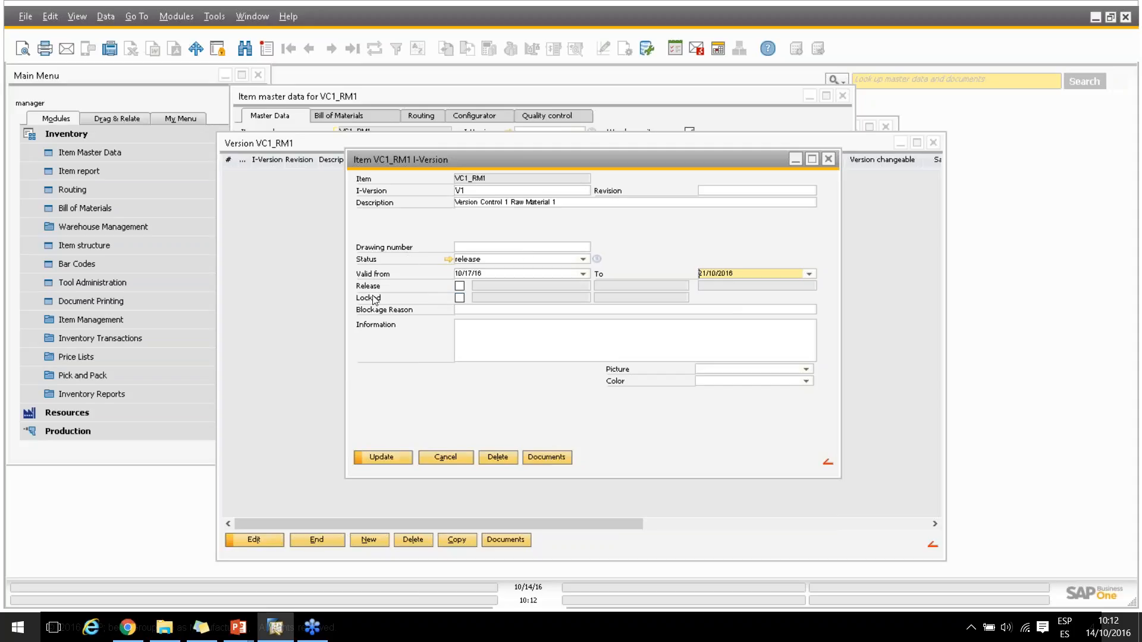
Try the Release and Locked options on version V1 in turn, leaving only Release enabled
left_click(460, 286)
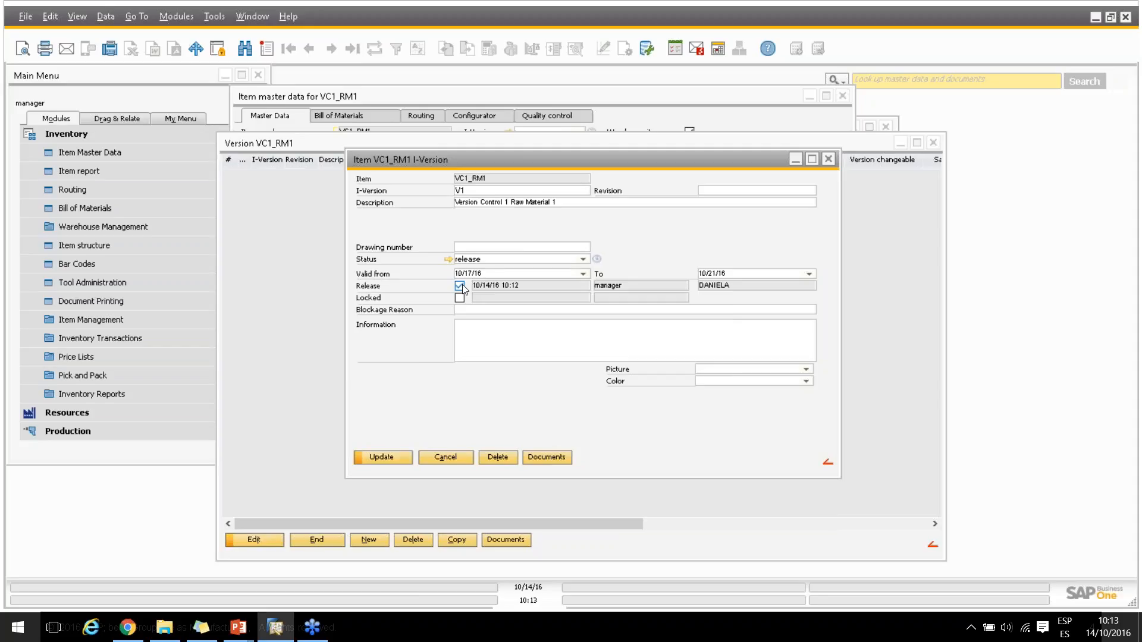
left_click(461, 286)
left_click(460, 298)
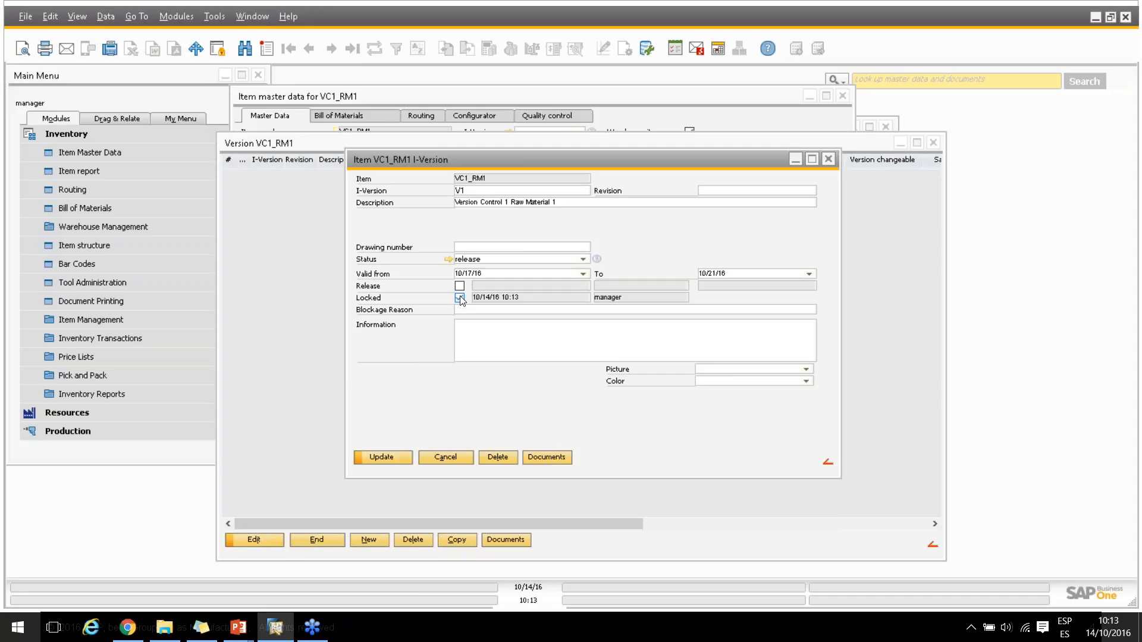
left_click(459, 298)
left_click(460, 286)
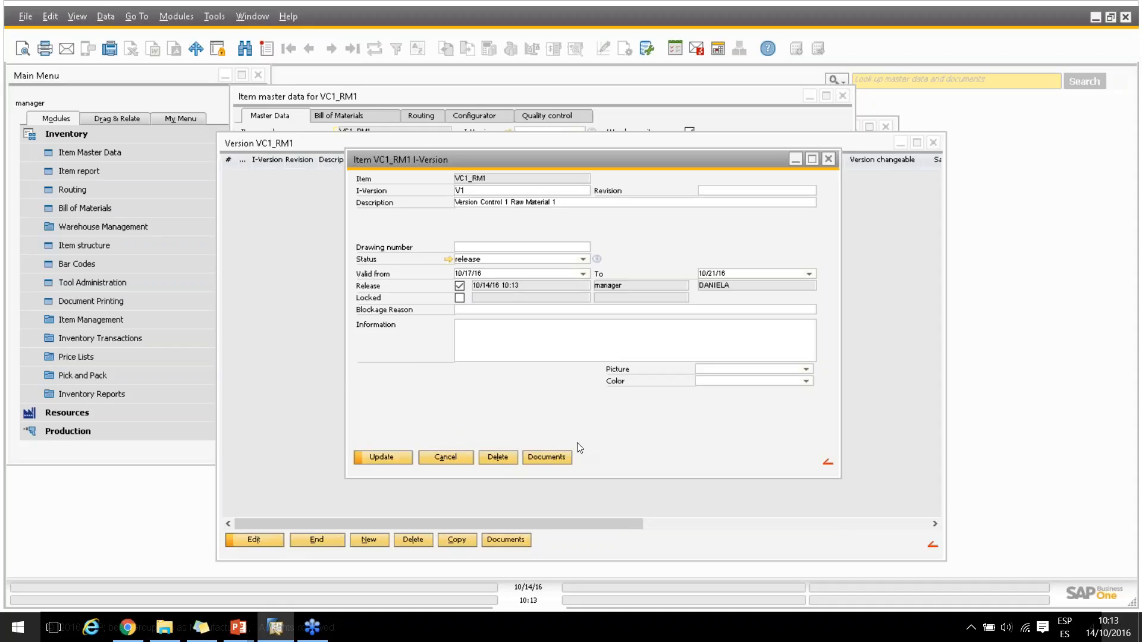
View the Layout.pdf file of the version's Test1 document, then return to the version details
left_click(534, 457)
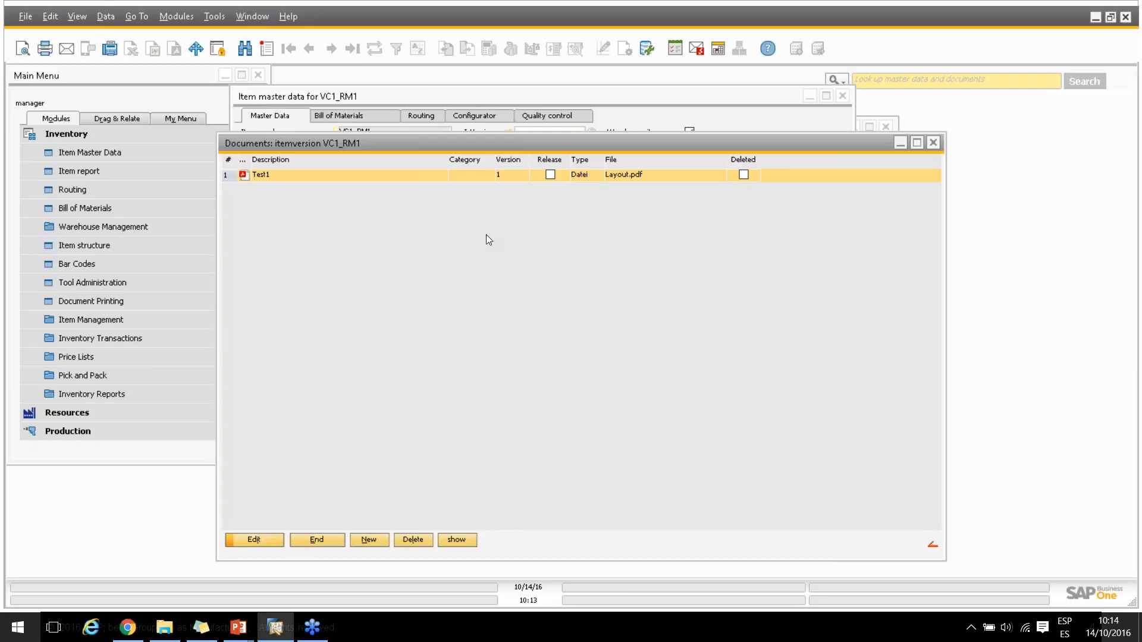
double_click(296, 176)
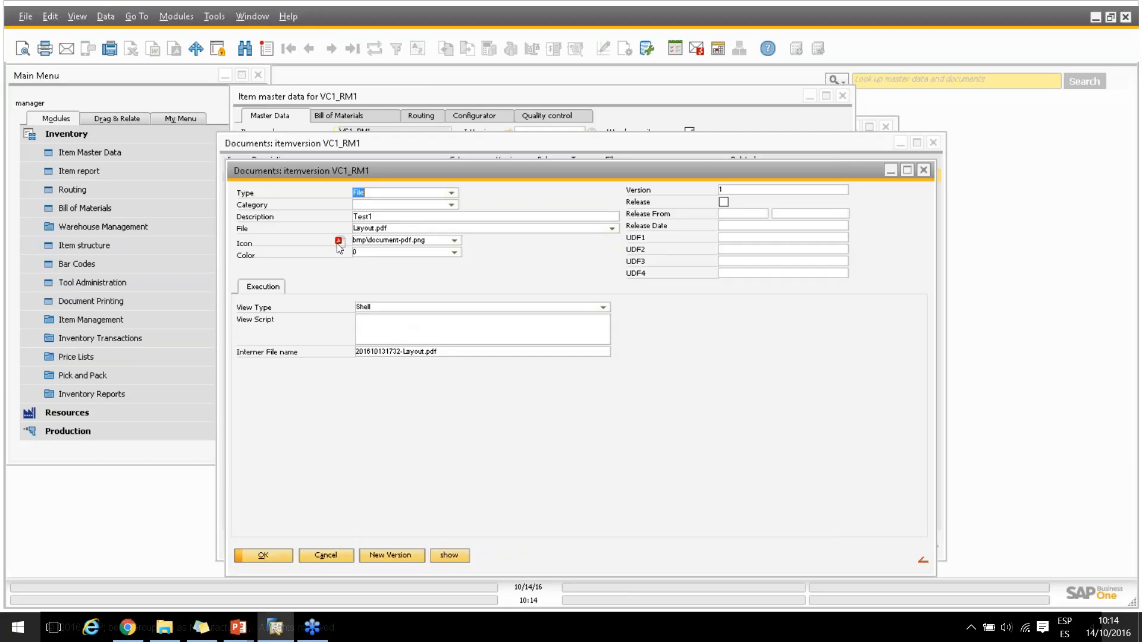
left_click(450, 555)
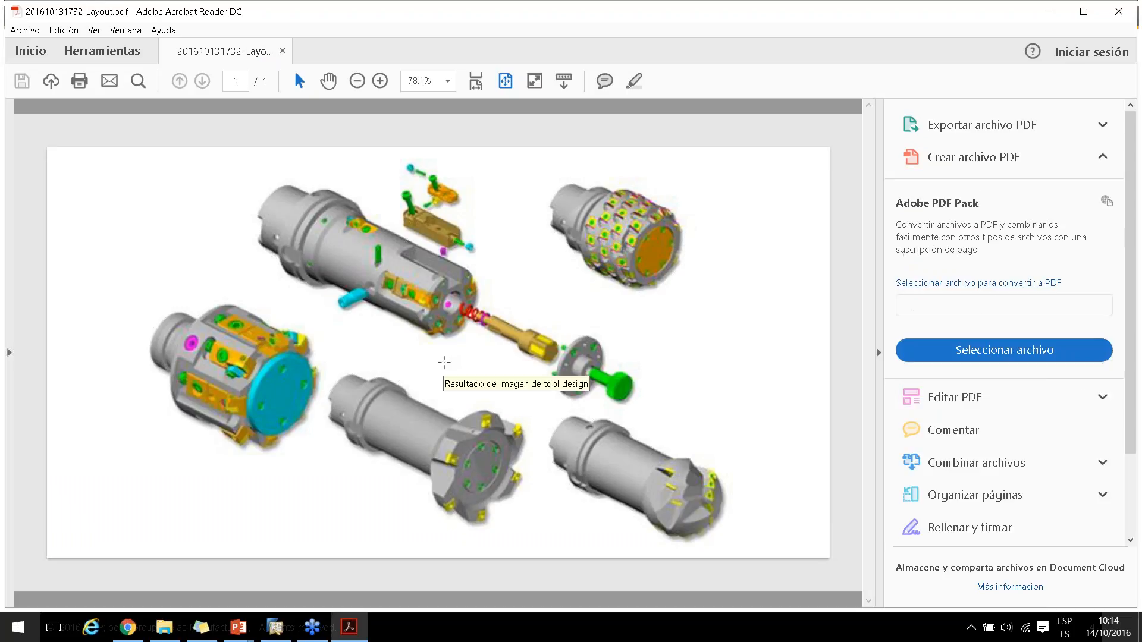
left_click(275, 627)
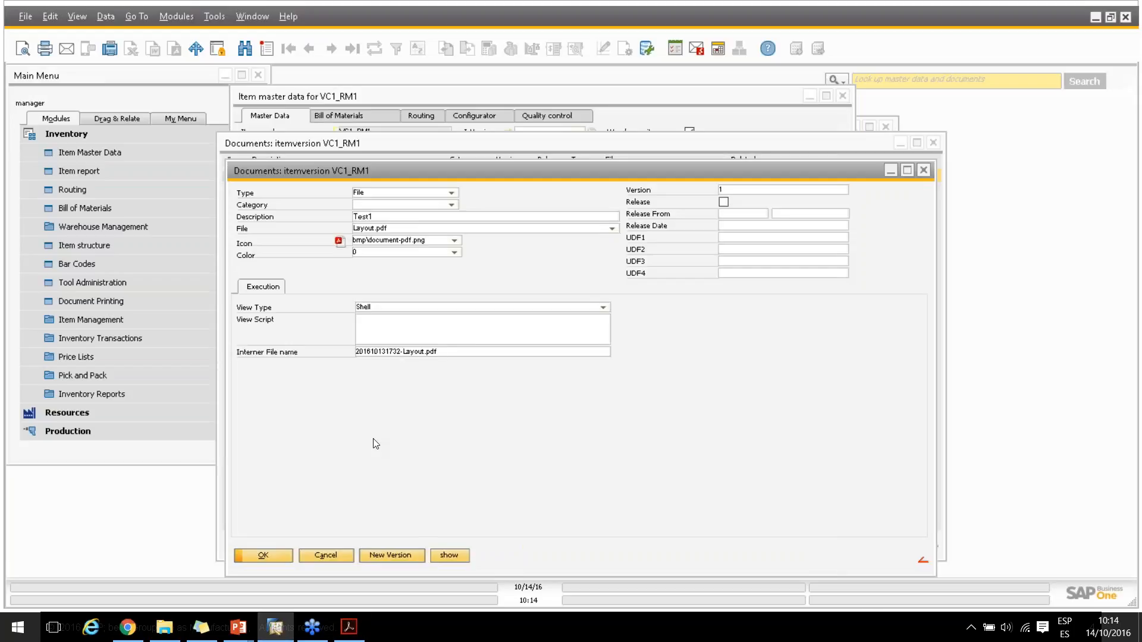
left_click(320, 559)
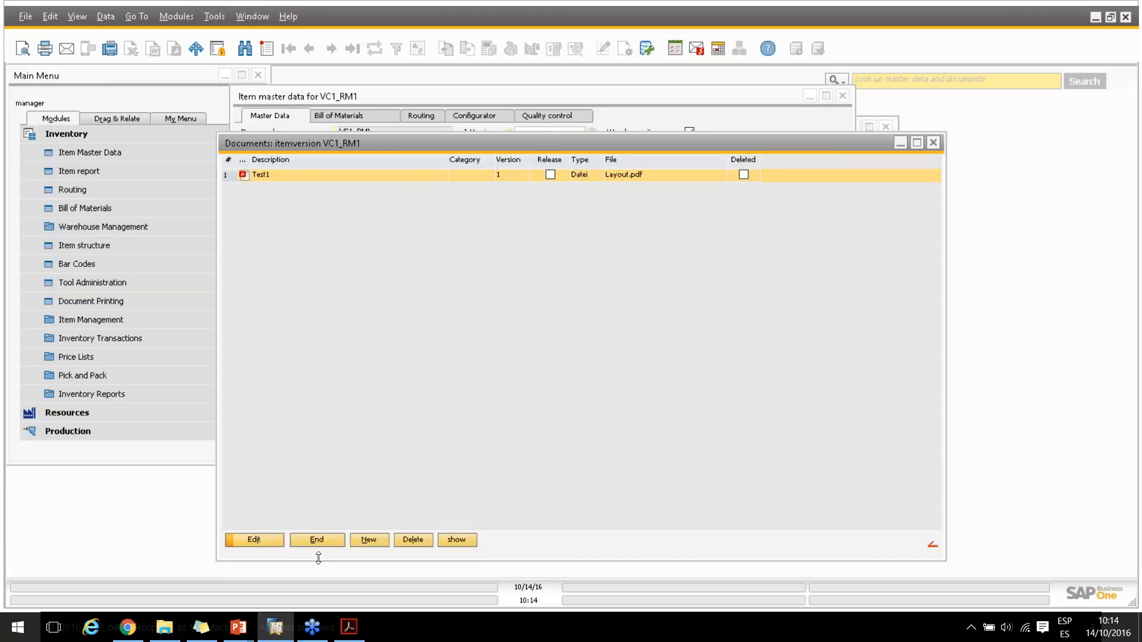
left_click(322, 541)
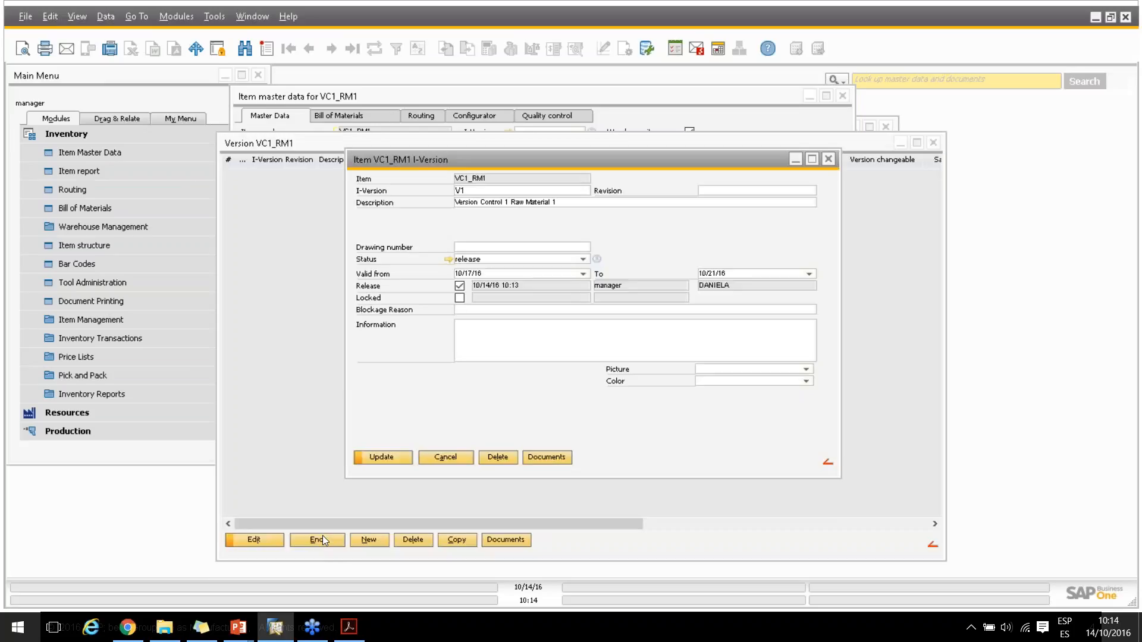
Discard the new version entry and close the version list and item master data of VC1_RM1
left_click(443, 457)
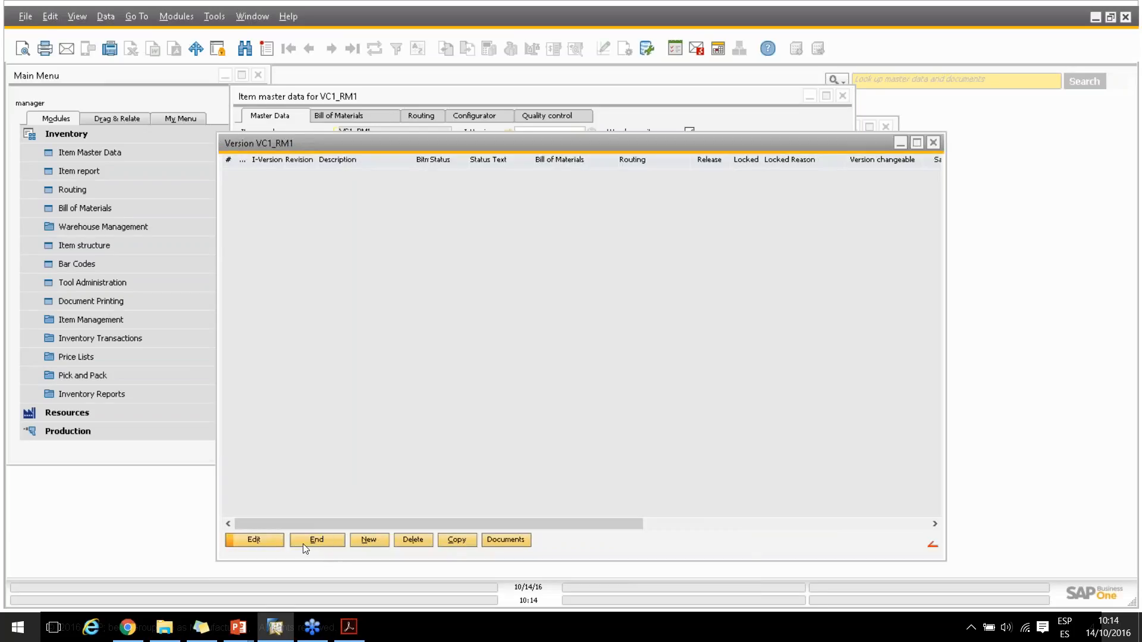
left_click(336, 540)
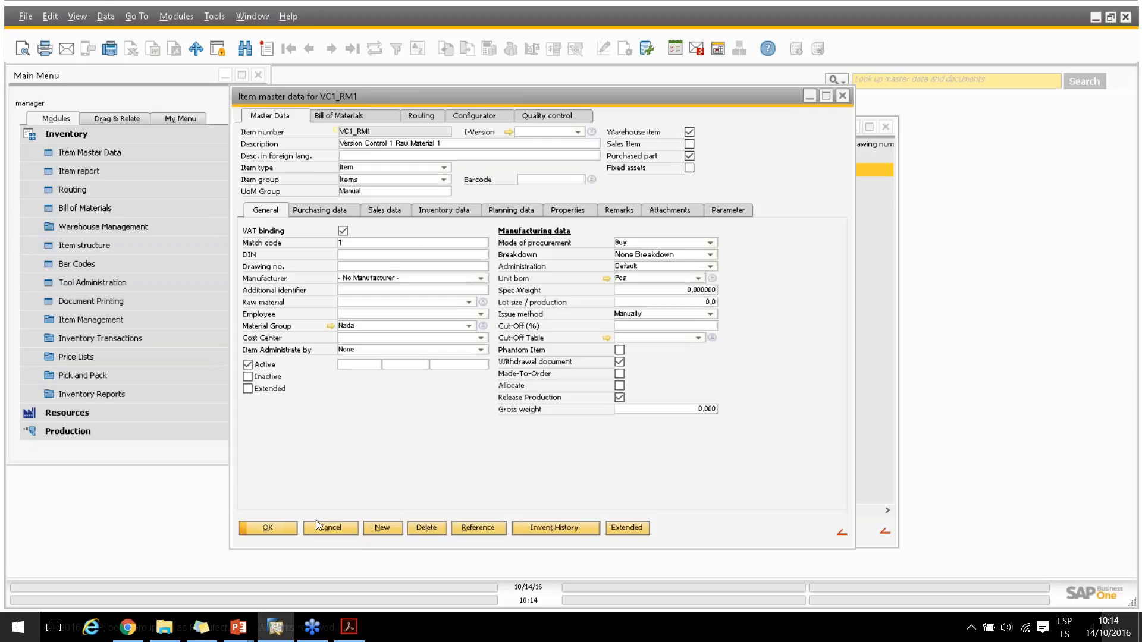
left_click(328, 528)
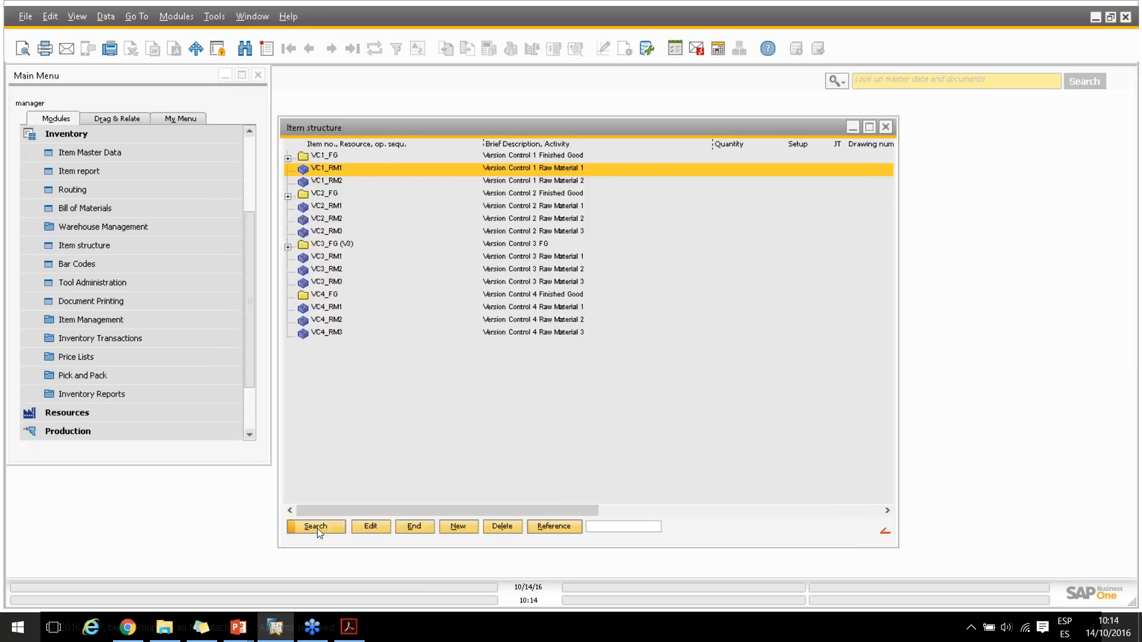
key("alt+Tab")
key("alt+Tab")
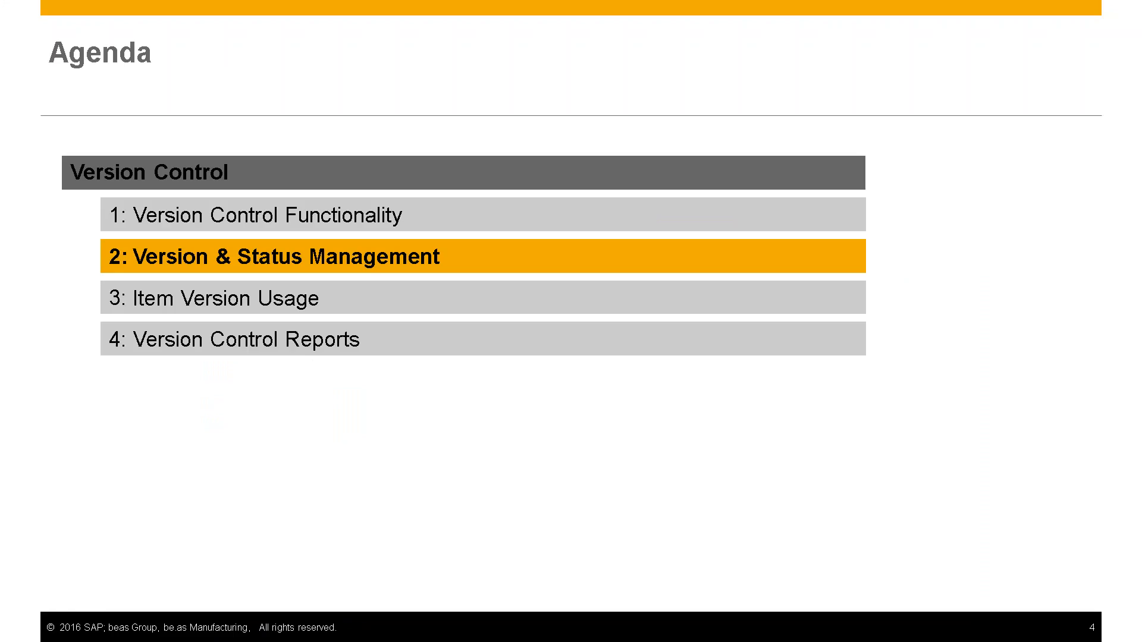
key("Right")
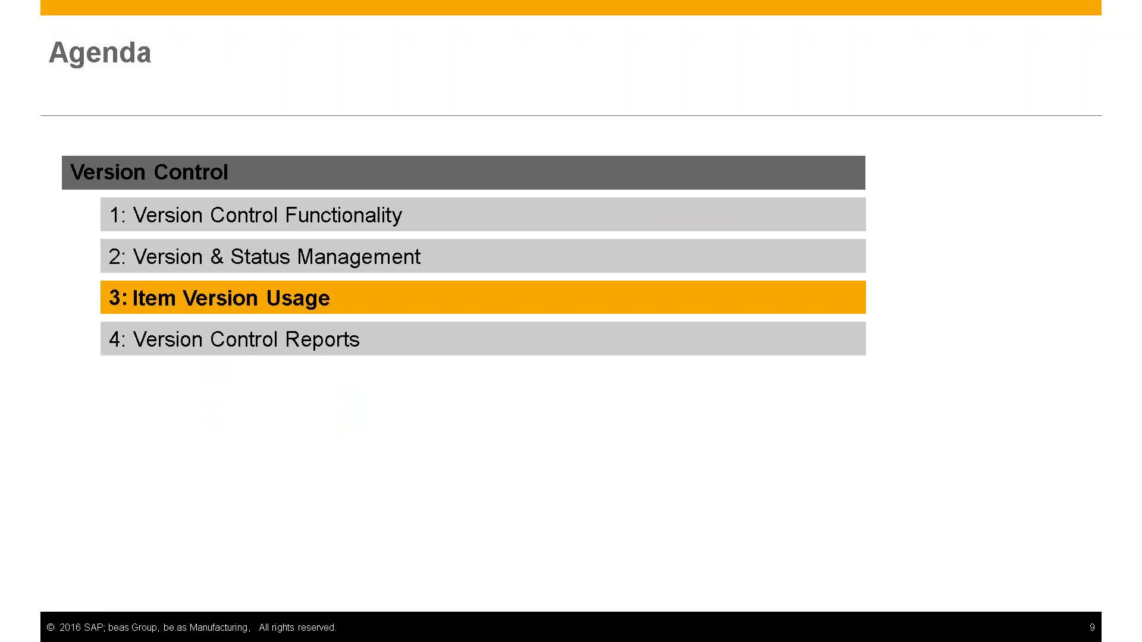
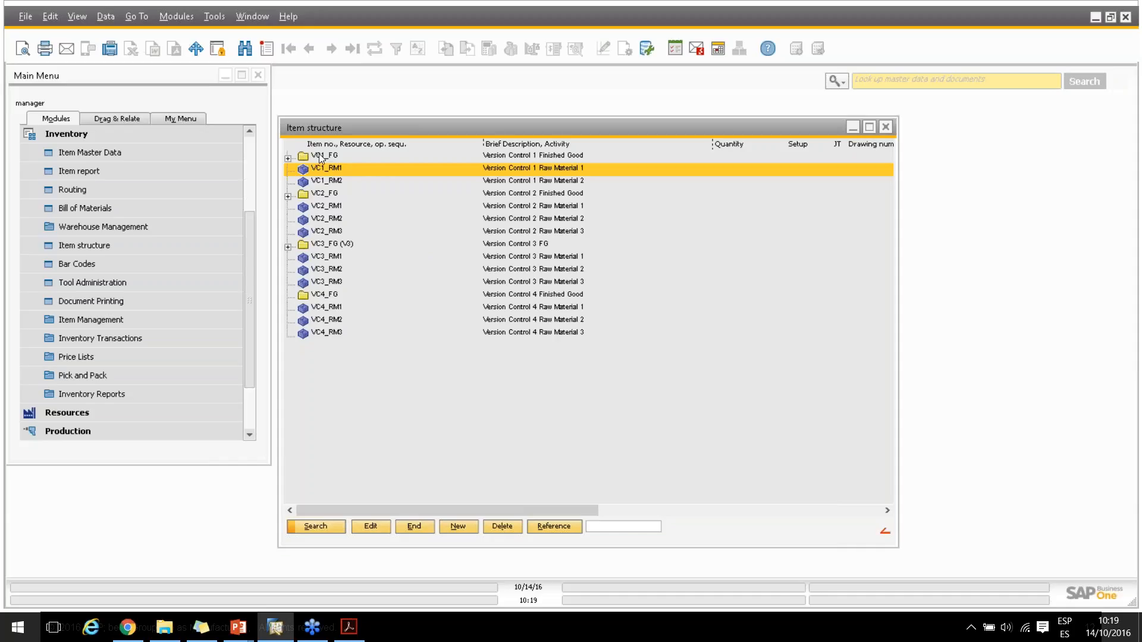
Expand VC1_FG in the item structure, open its item master data and keep Administration set to Default
double_click(325, 154)
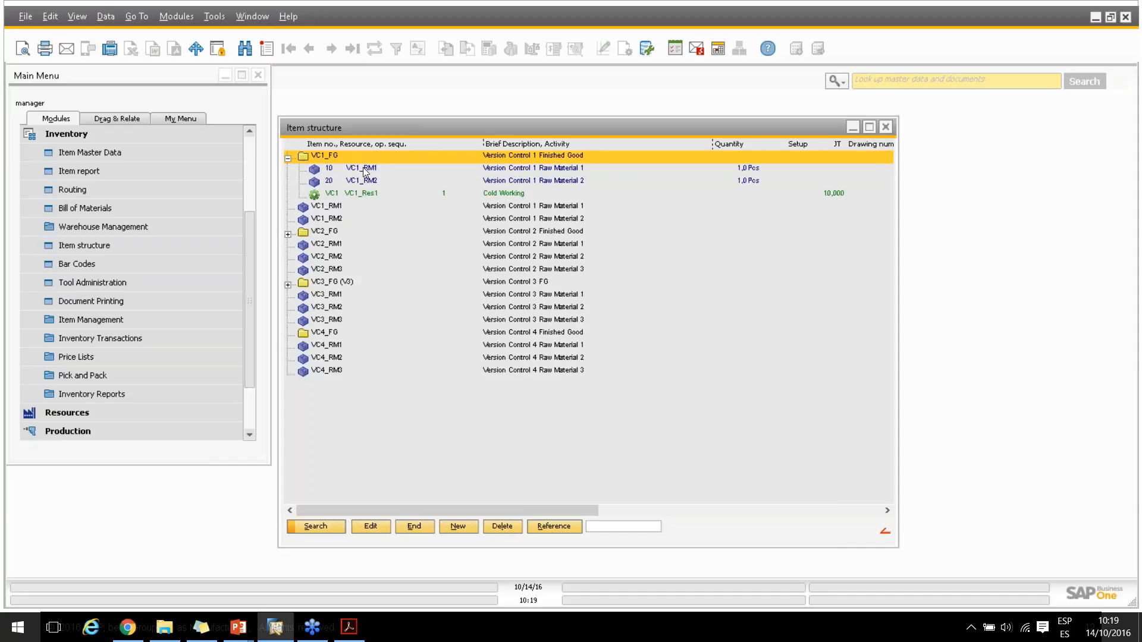
double_click(330, 156)
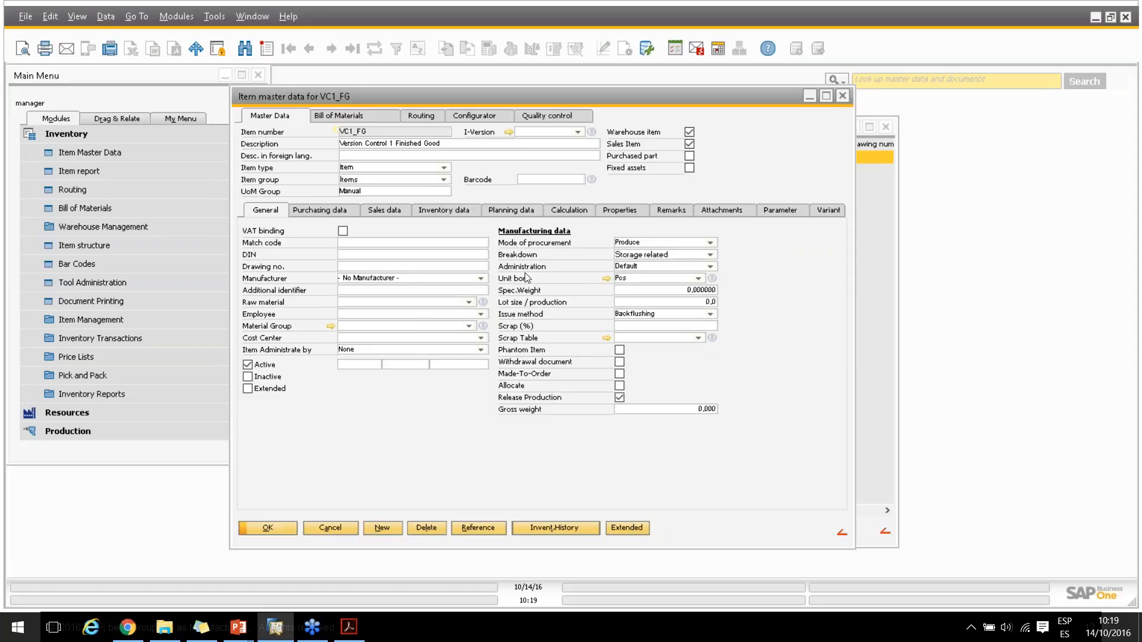
left_click(713, 267)
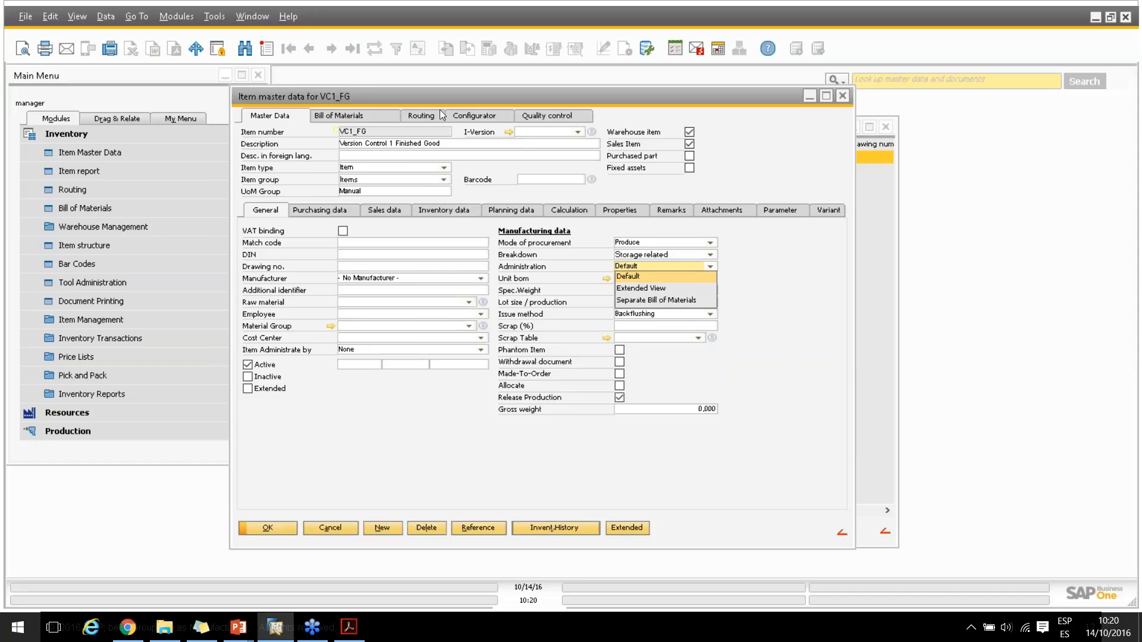
left_click(633, 276)
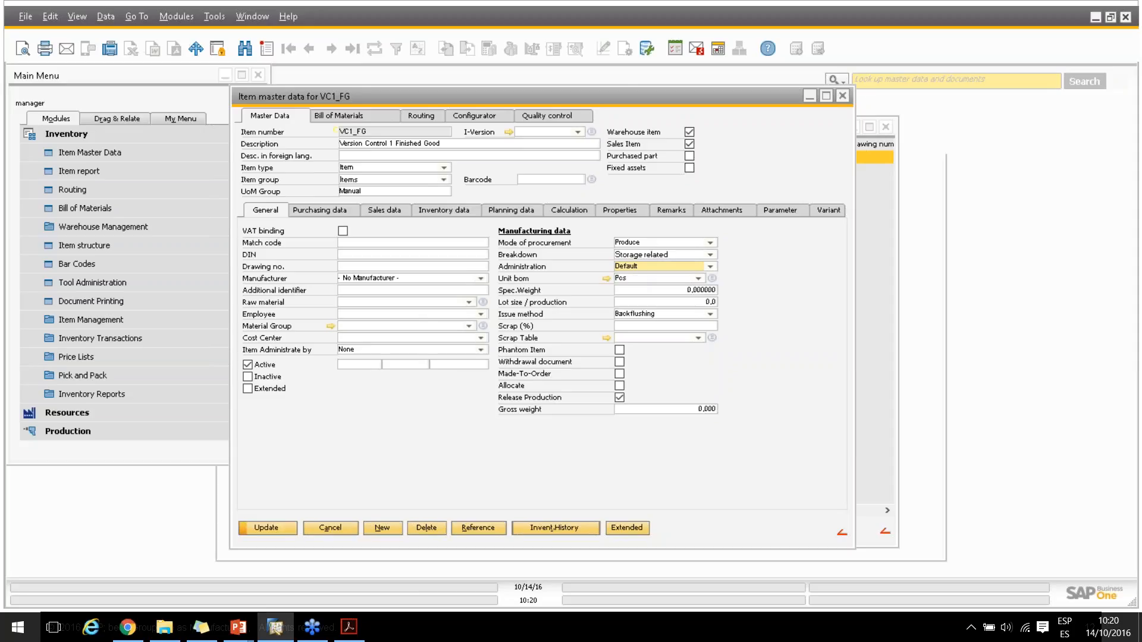
Add version 0001 to VC1_FG with status release and Release enabled, save it and close the version list
left_click(591, 132)
left_click(368, 539)
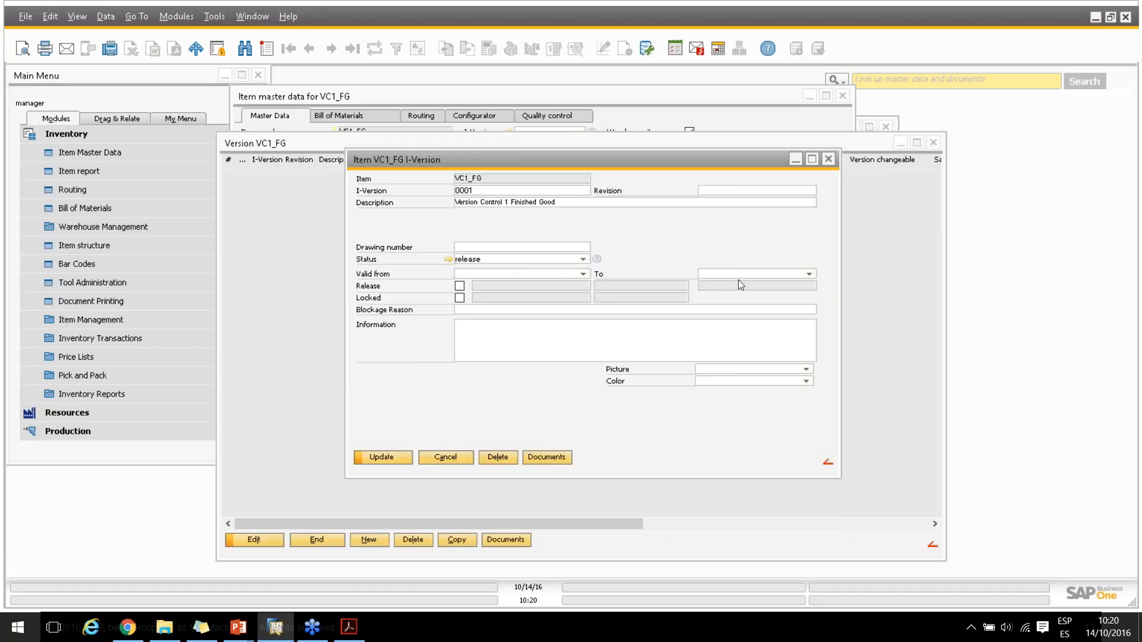
left_click(459, 286)
left_click(382, 458)
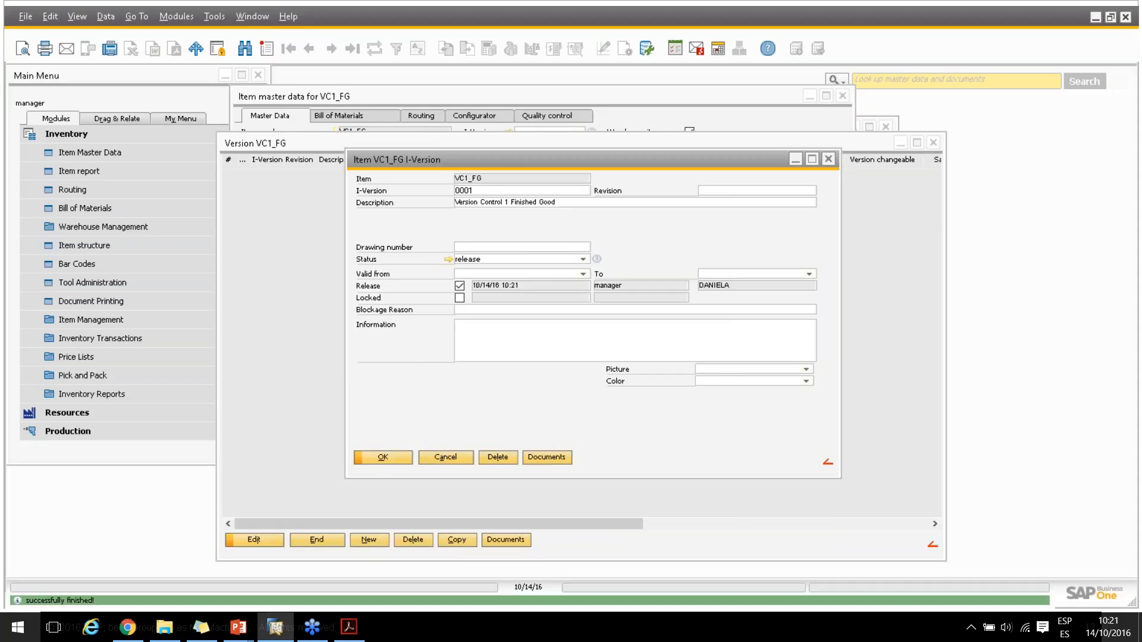
left_click(390, 456)
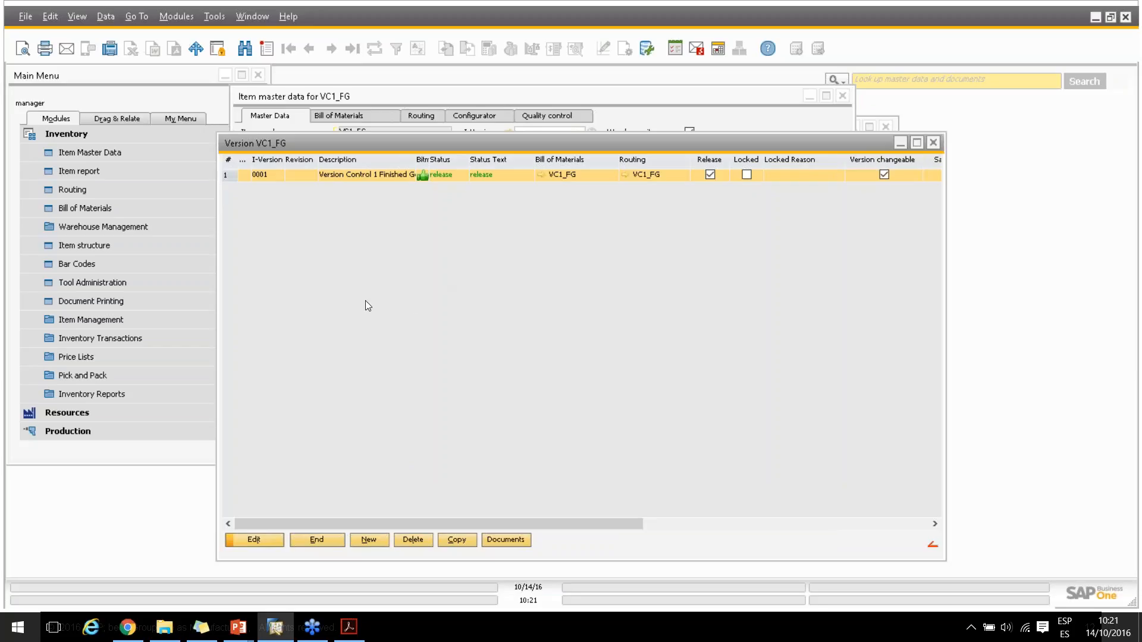
left_click(323, 541)
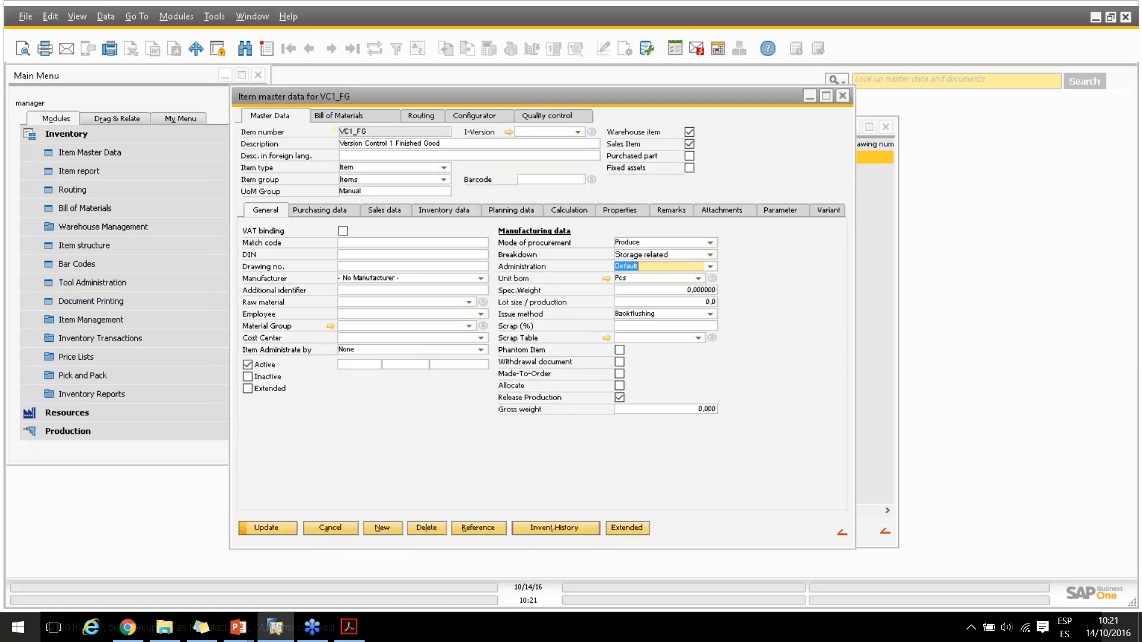
Assign I-Version 0001 to item VC1_FG, then save and close its master data
left_click(579, 132)
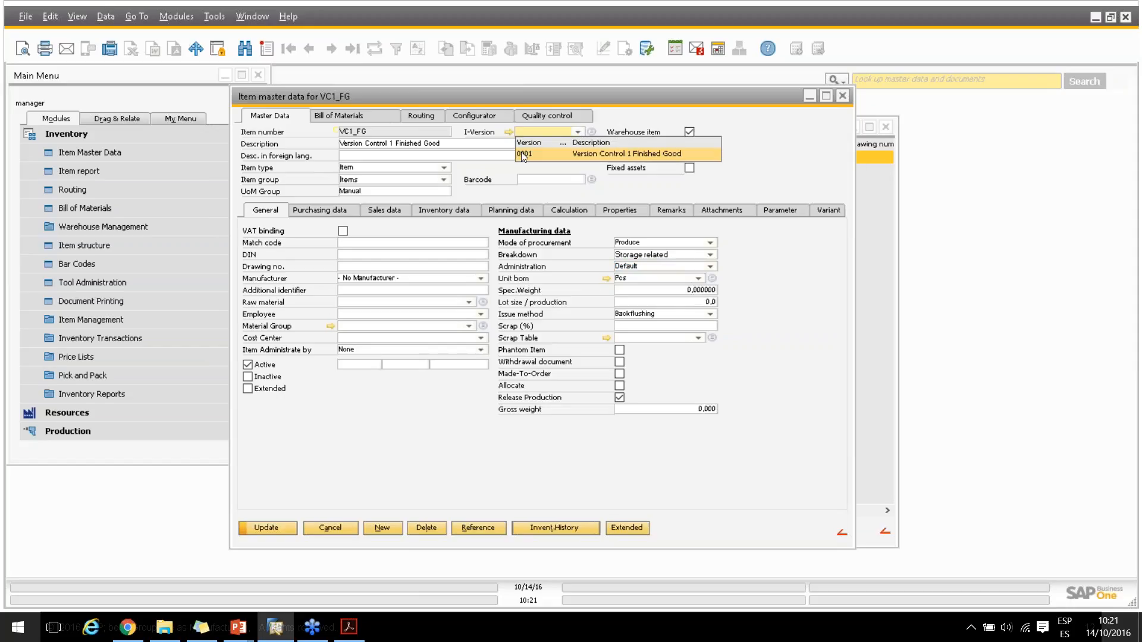
left_click(521, 154)
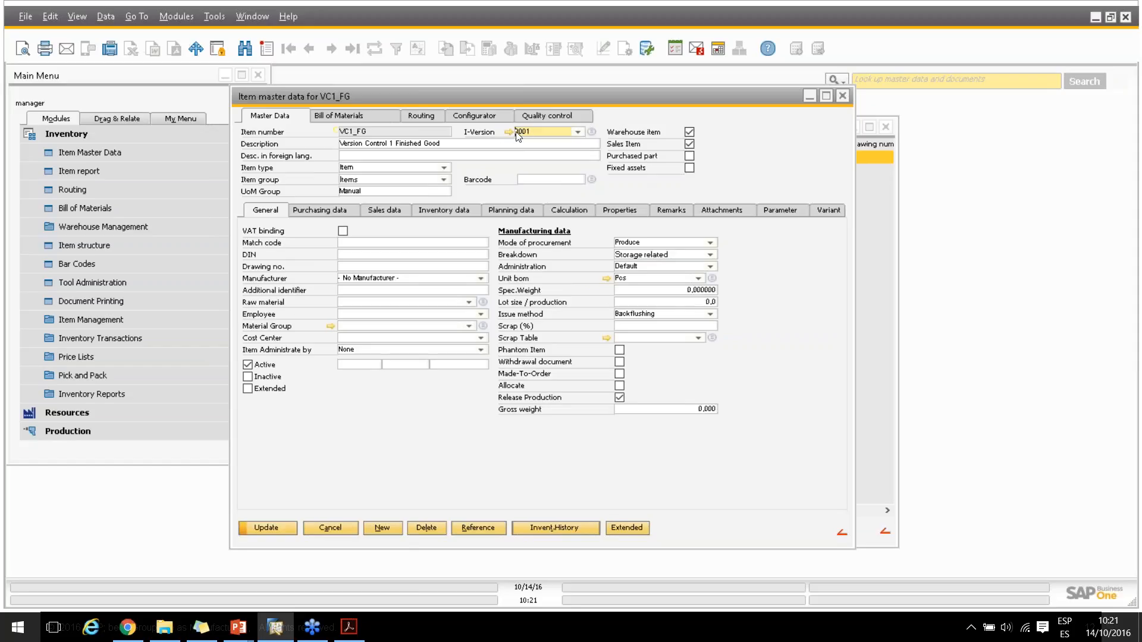
left_click(265, 527)
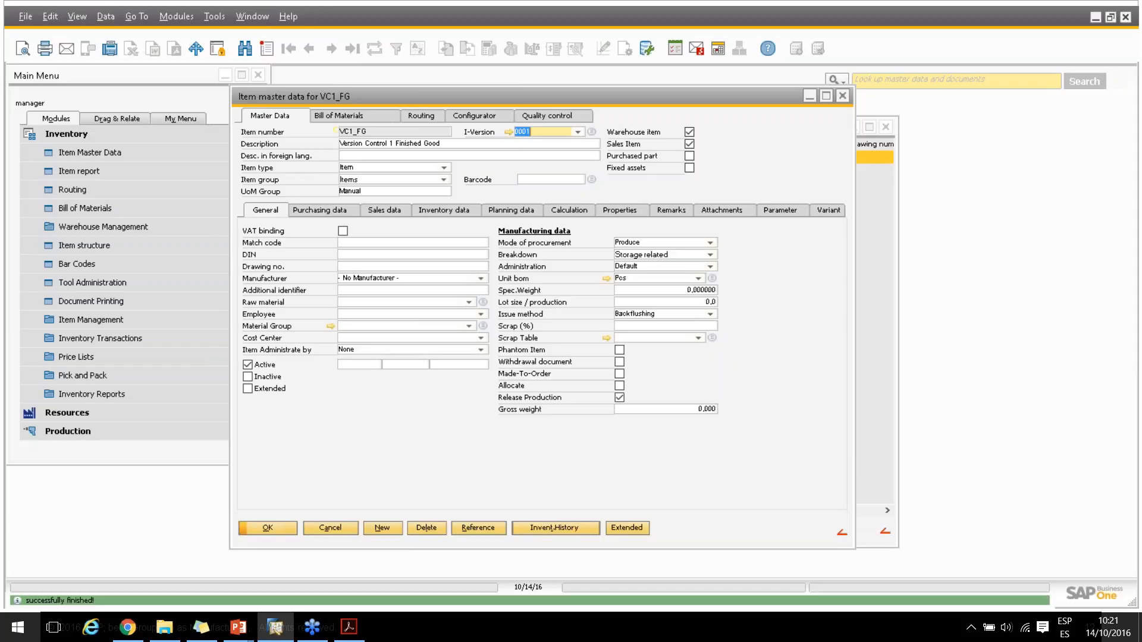
left_click(286, 526)
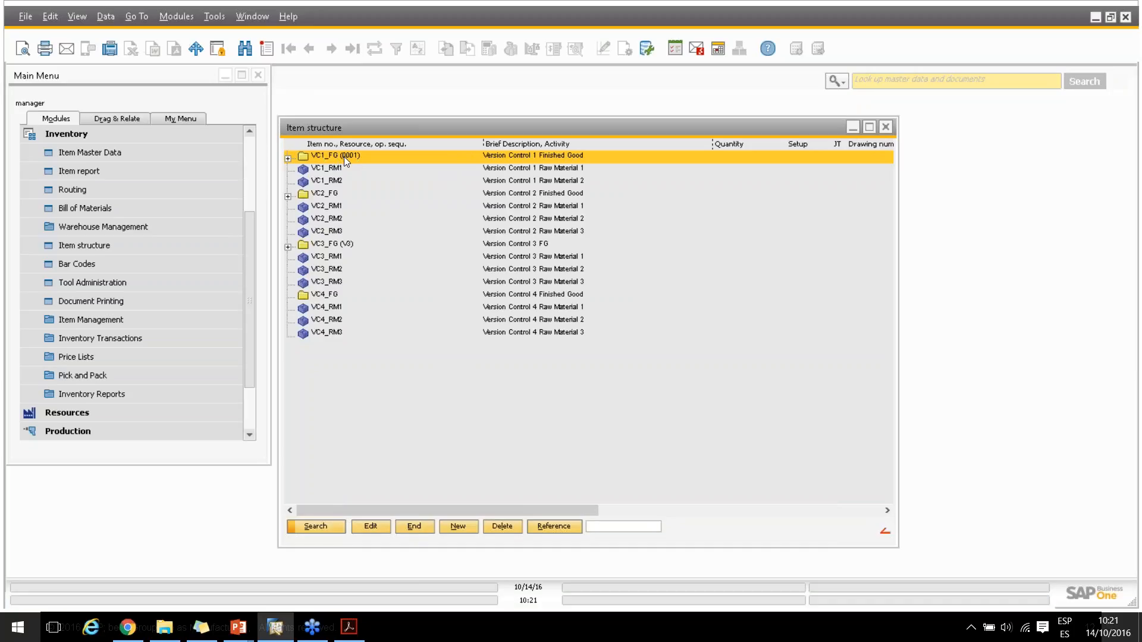
Examine the components and routing of VC1_FG and VC2_FG in the item structure
left_click(289, 157)
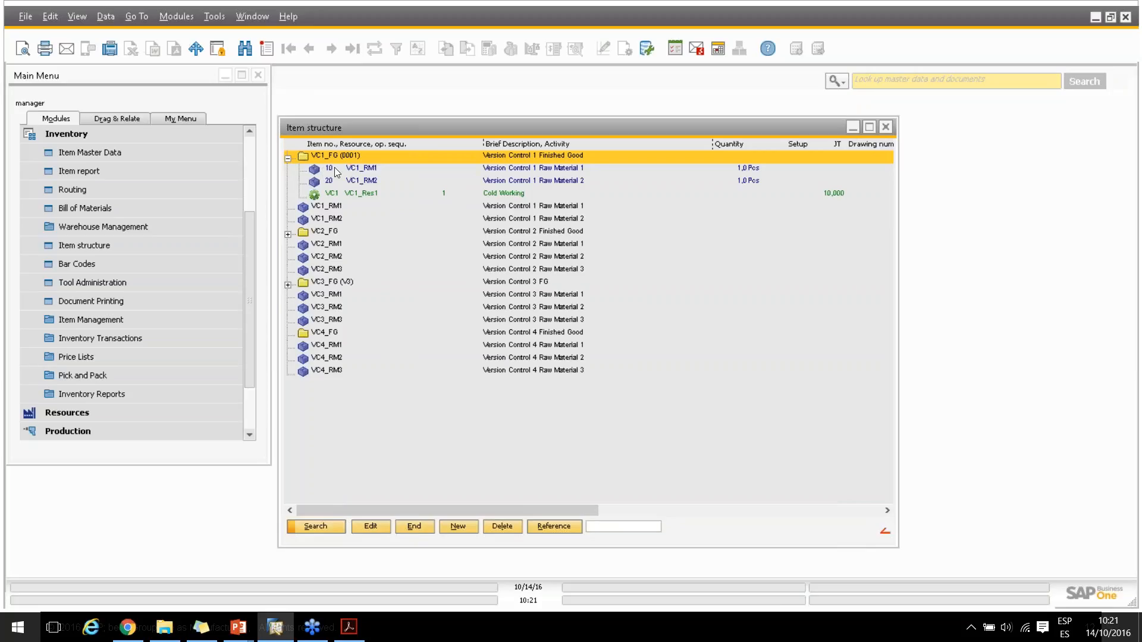
left_click(288, 158)
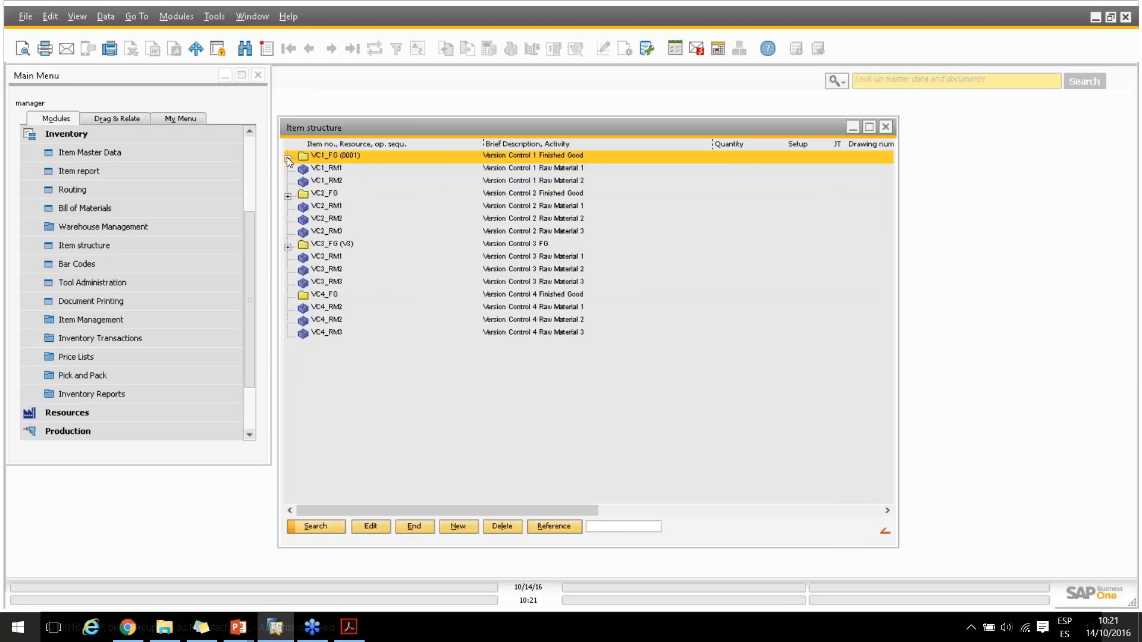
left_click(288, 196)
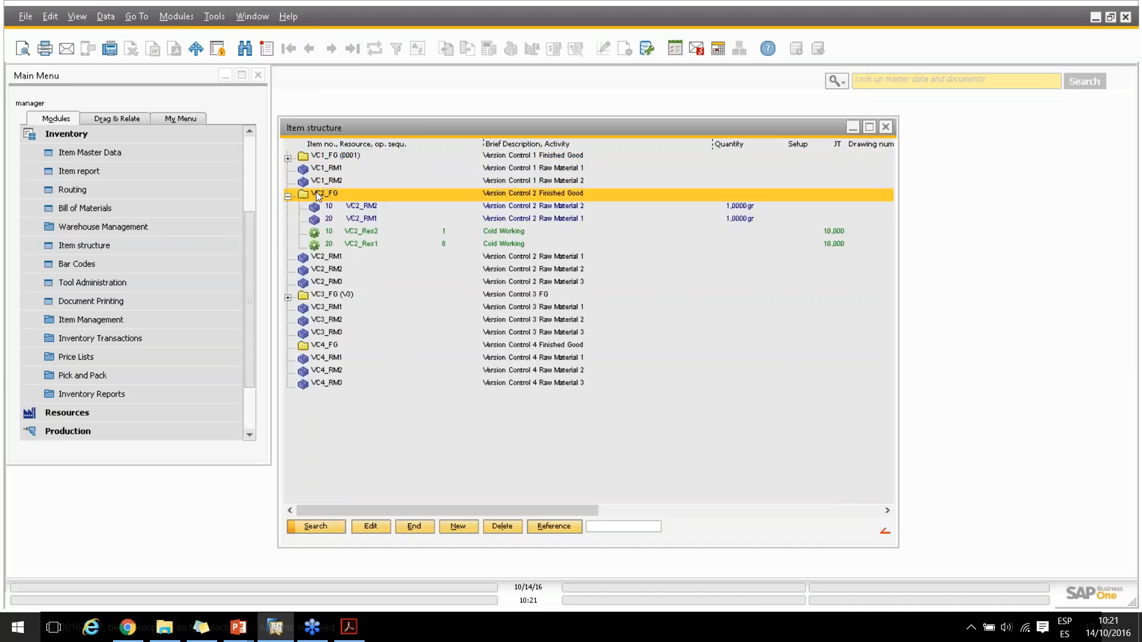
Clear the I-Version in VC2_FG's master data and add version 0001 with status locked and Release enabled
double_click(317, 191)
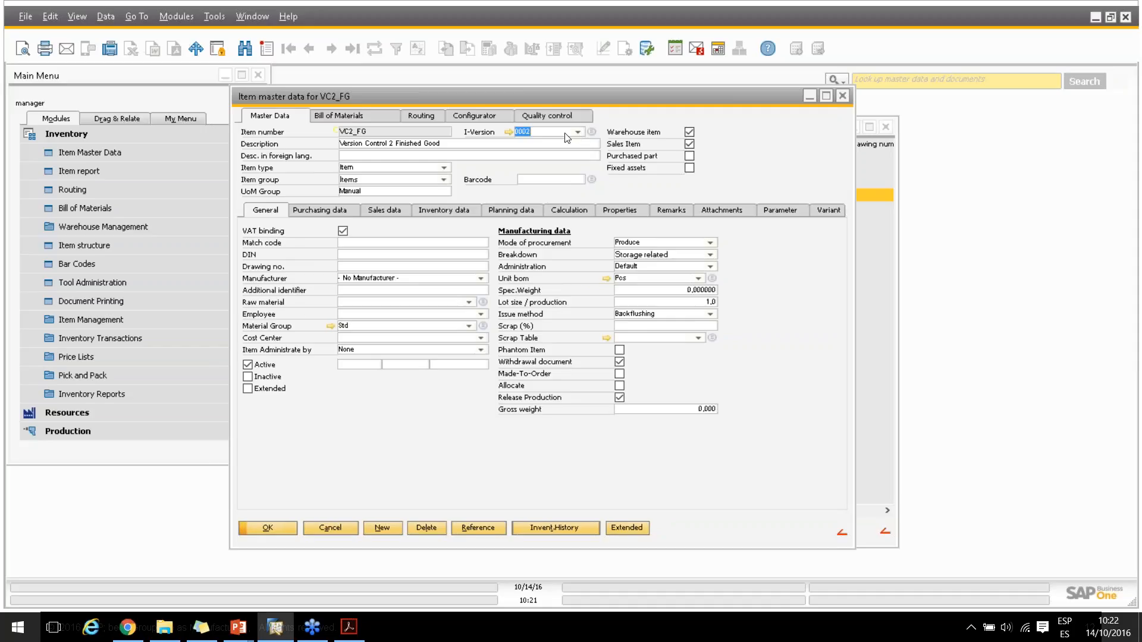
key("Delete")
left_click(591, 132)
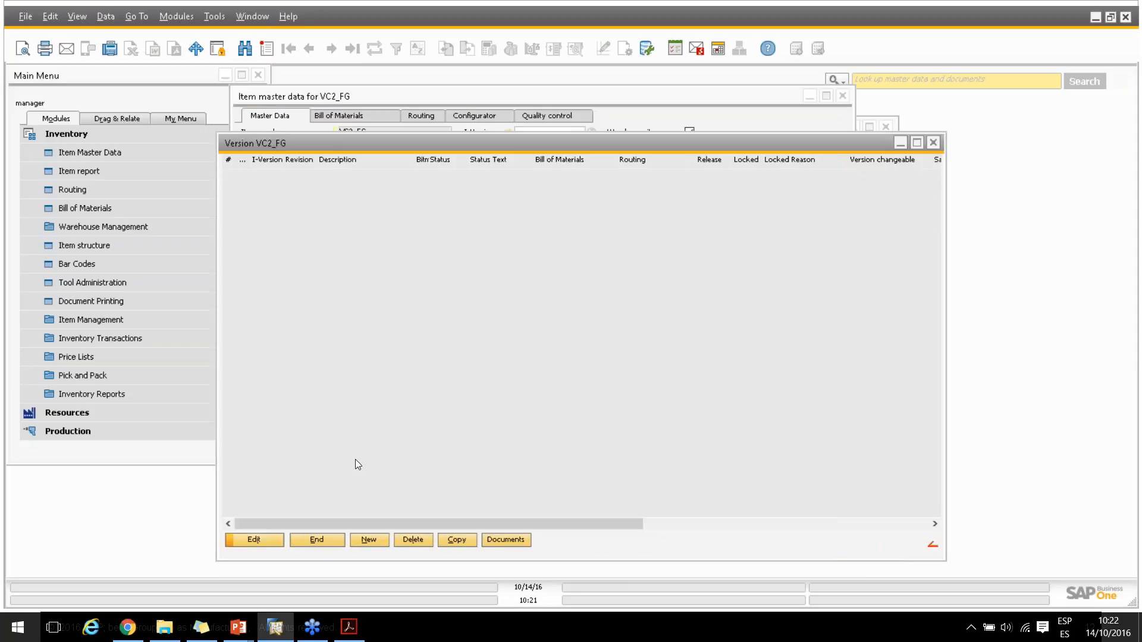
left_click(367, 542)
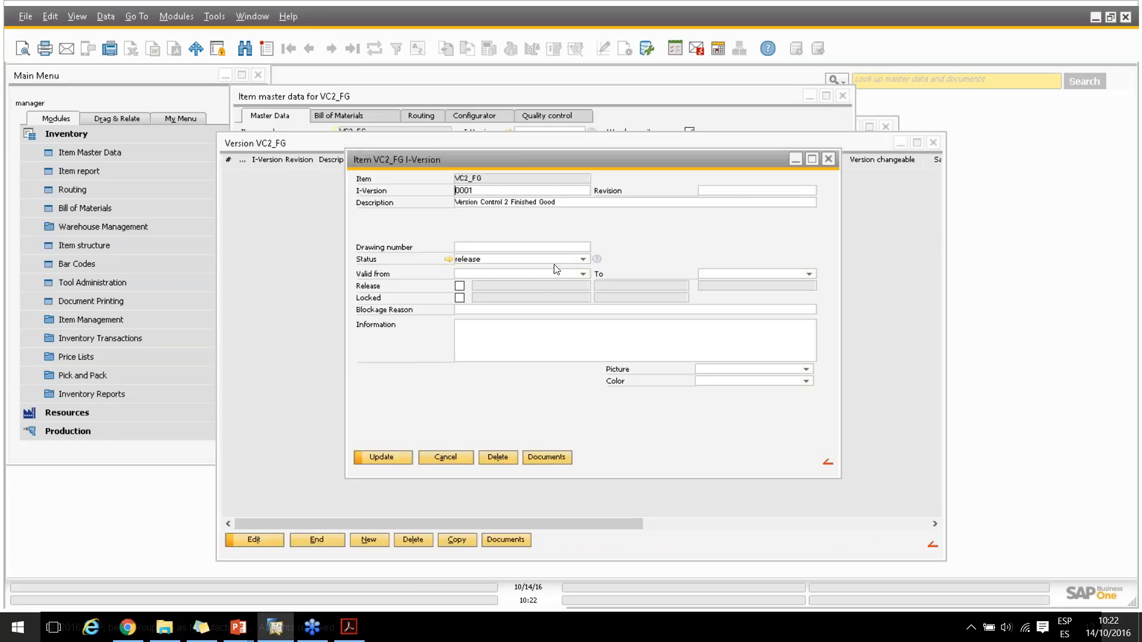
left_click(584, 259)
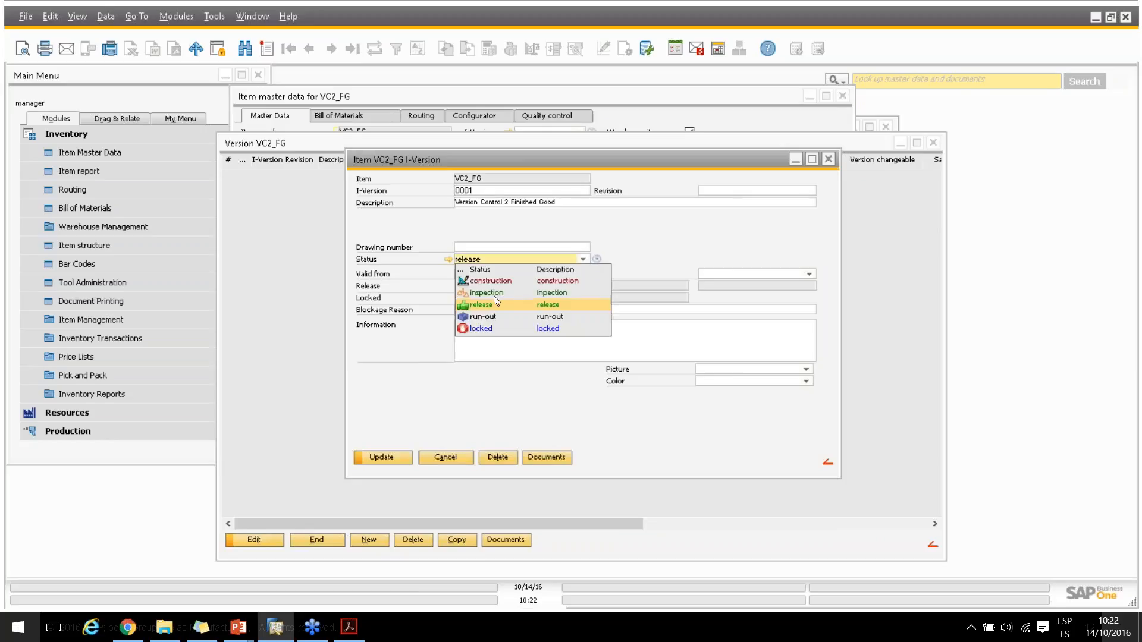
left_click(477, 327)
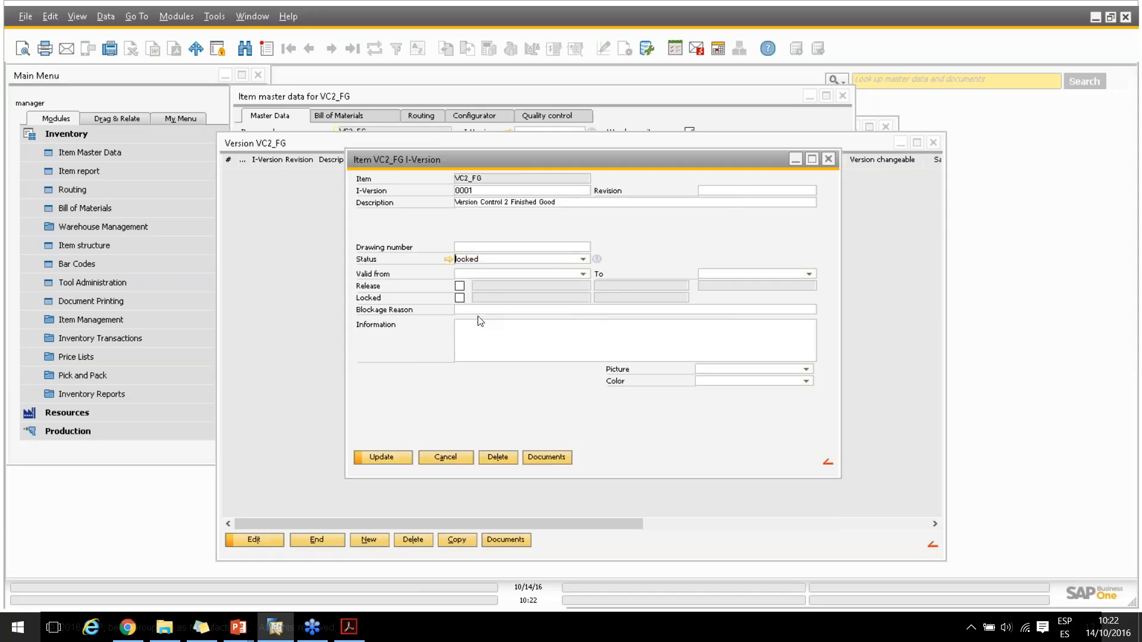
left_click(460, 287)
left_click(387, 455)
left_click(384, 456)
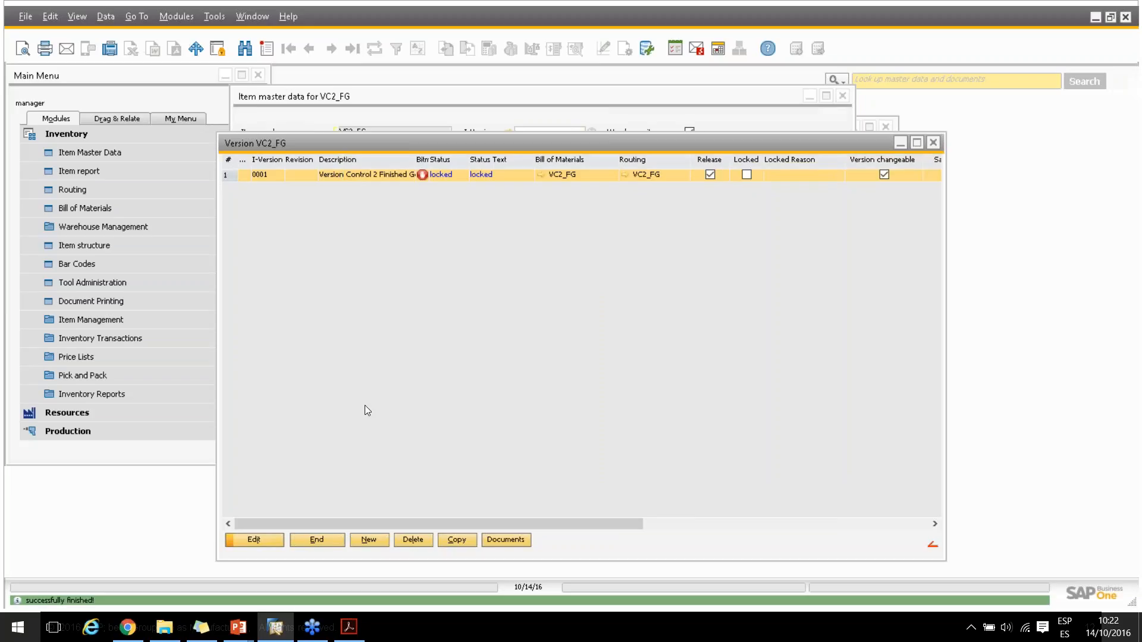
Add version 0002 to VC2_FG with status release and Release enabled, then close the version list
left_click(369, 541)
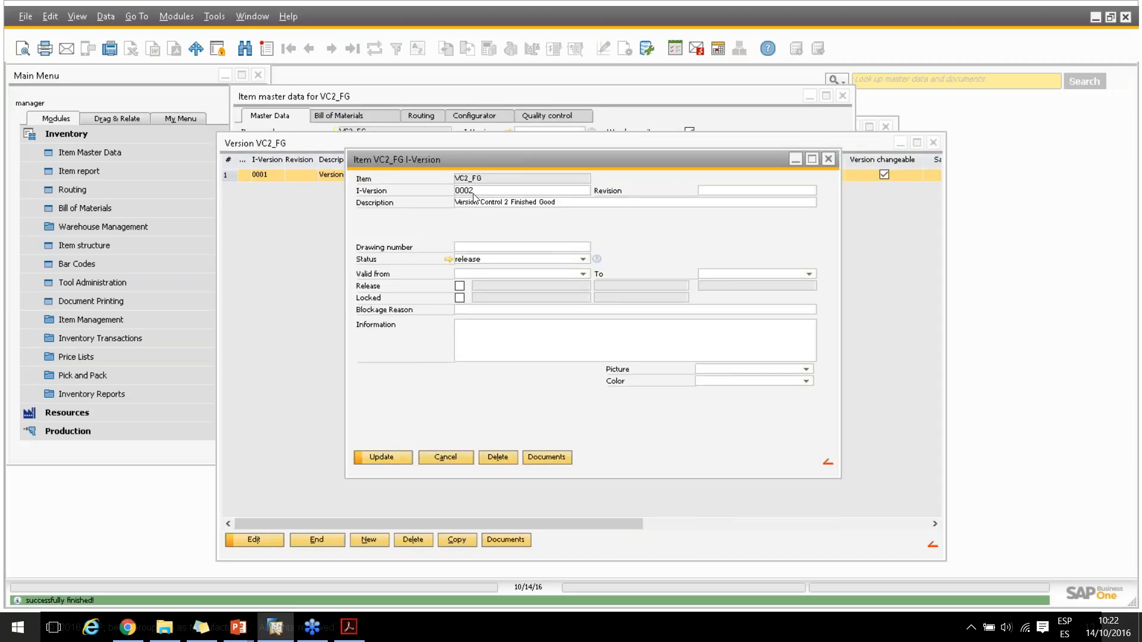
left_click(460, 286)
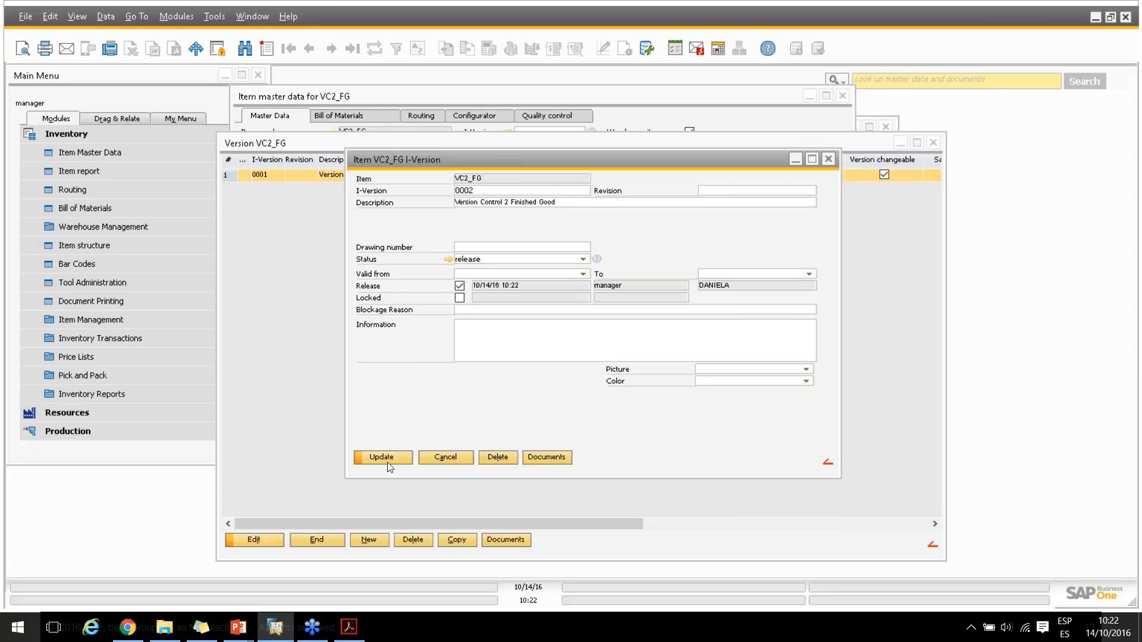
left_click(387, 453)
left_click(387, 459)
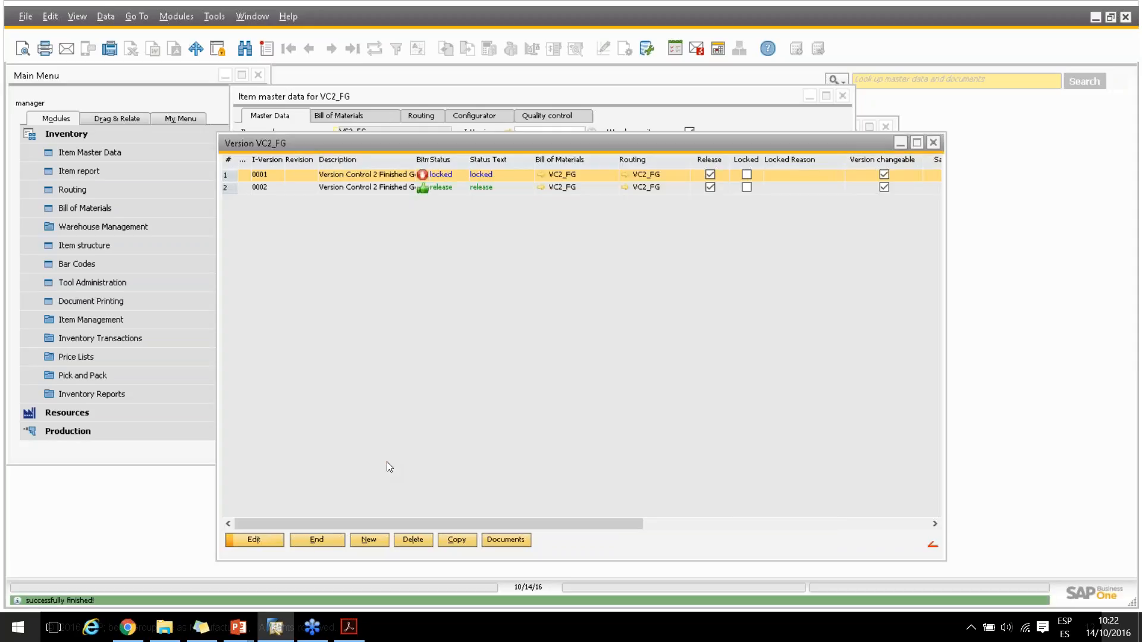
left_click(301, 540)
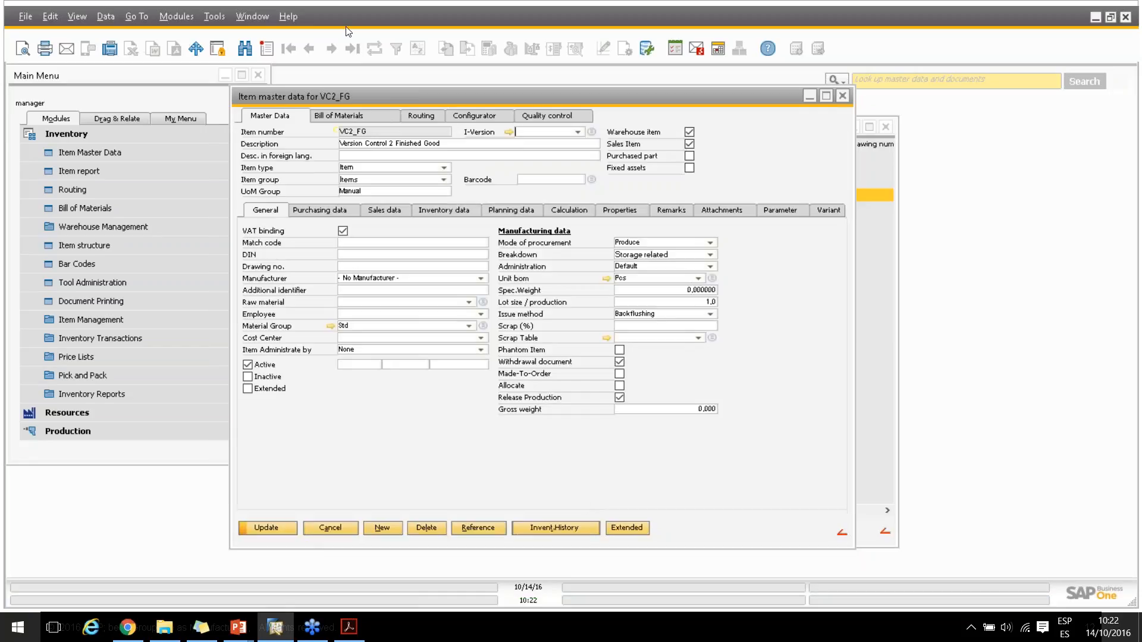
Assign I-Version 0002 to VC2_FG, save the change and open its bill of materials
left_click(343, 118)
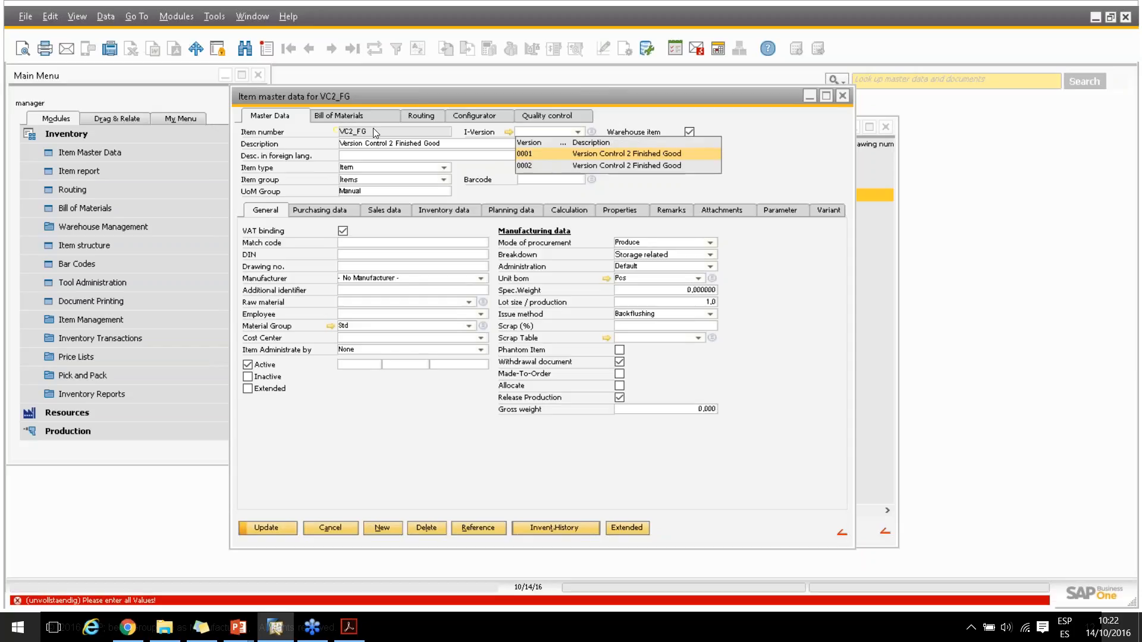
left_click(521, 165)
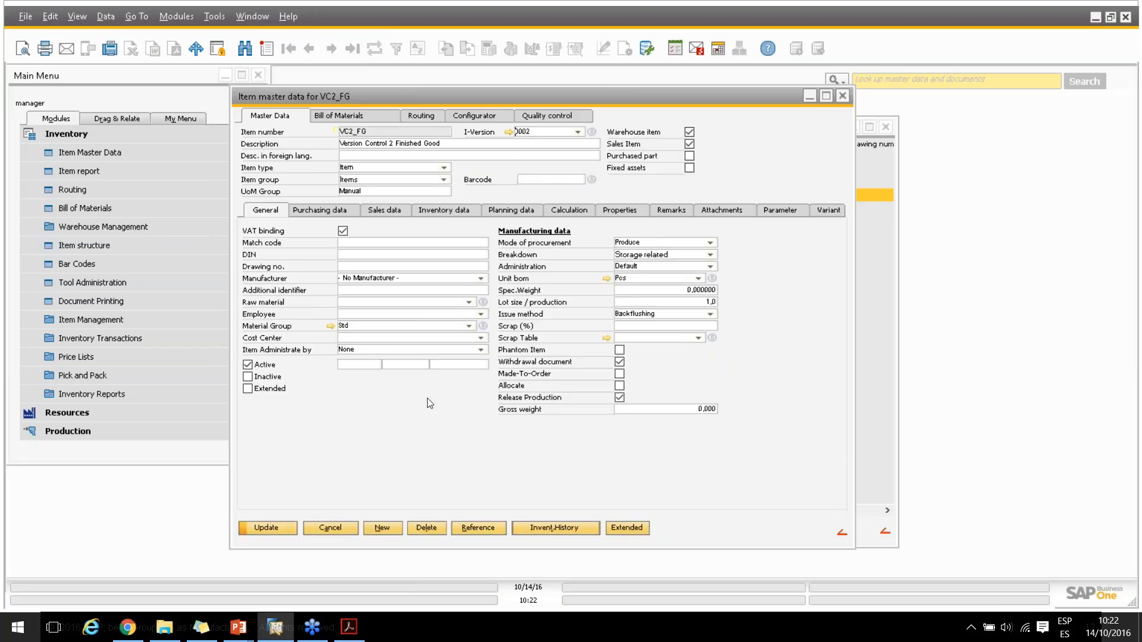
left_click(366, 116)
key("Return")
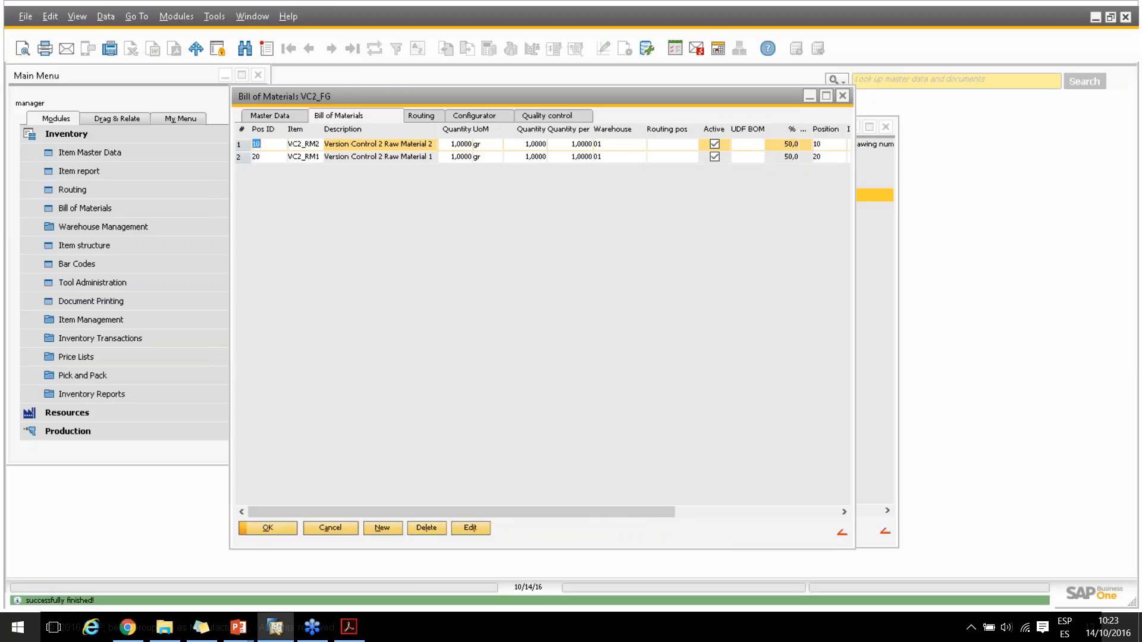
Set the I-Version Range of bill of materials position 10 (VC2_RM2) to versions 0001 and 0002 and save it
double_click(305, 146)
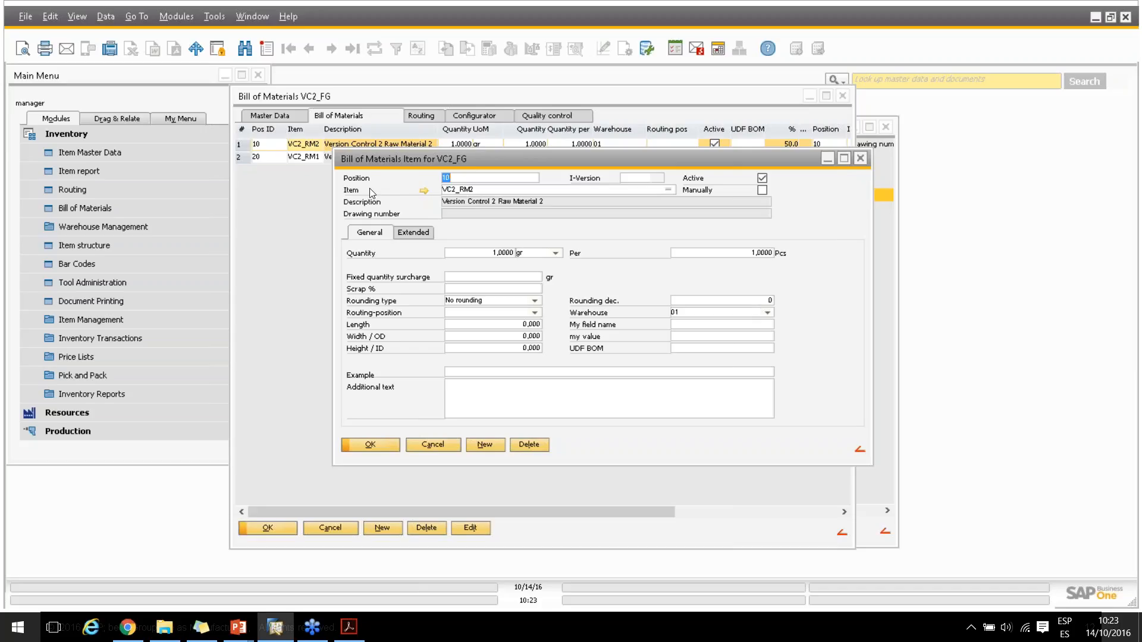
left_click(411, 231)
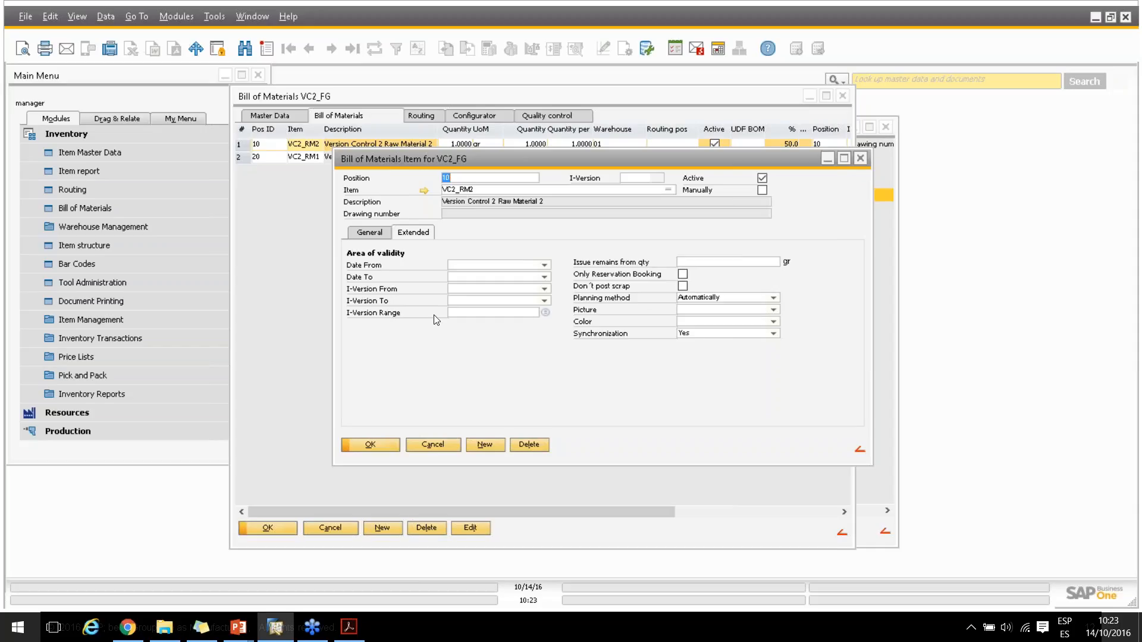
left_click(545, 312)
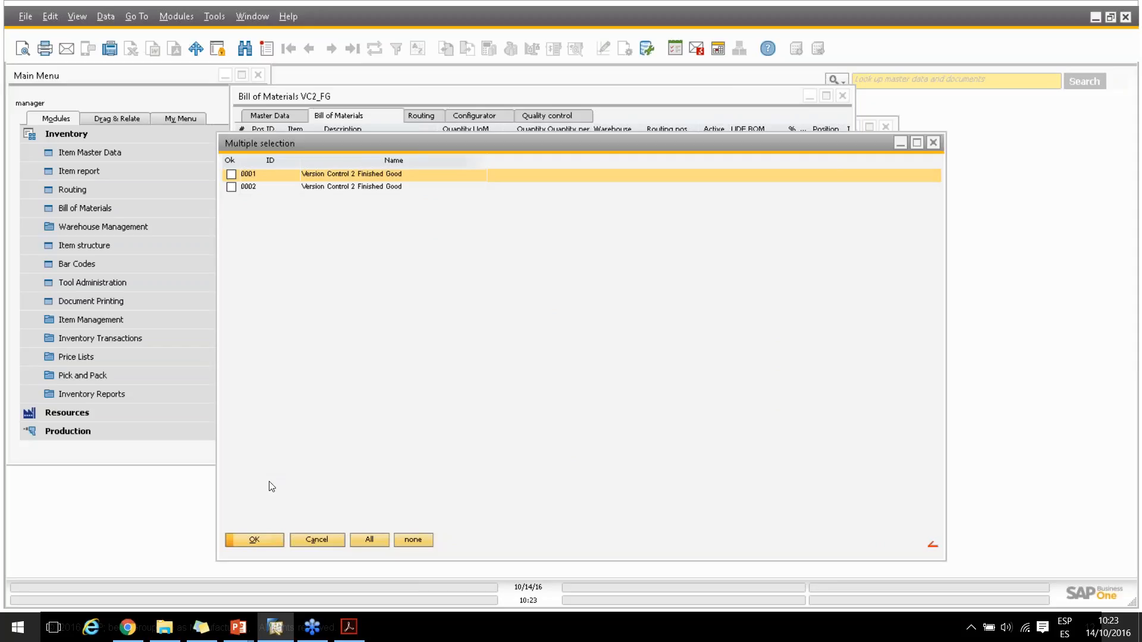
left_click(231, 174)
left_click(231, 187)
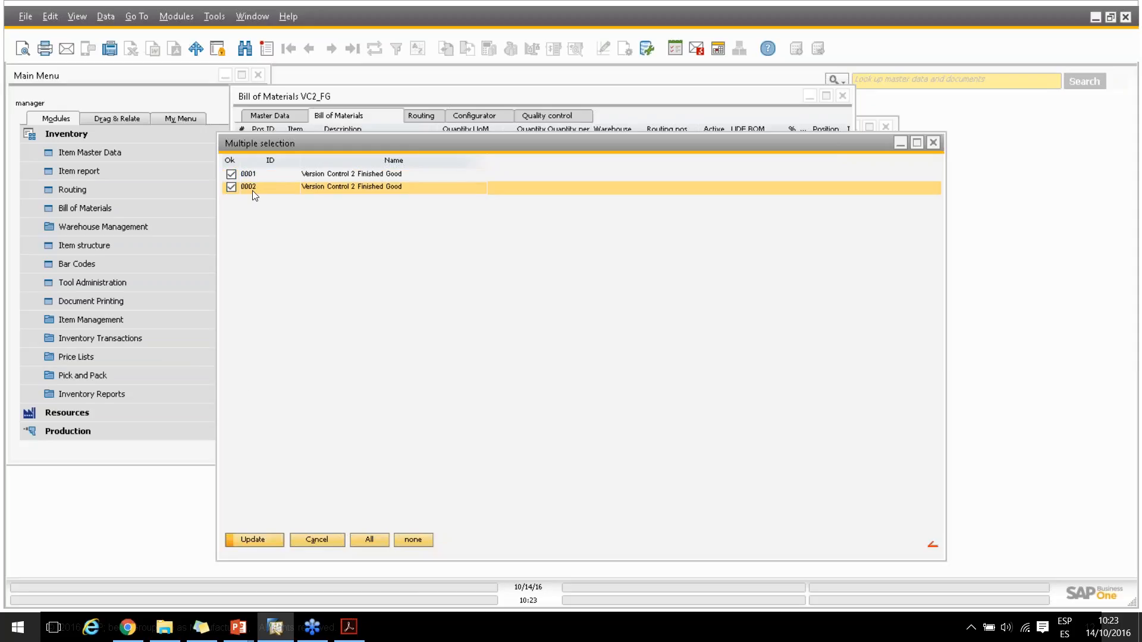
left_click(257, 539)
left_click(258, 540)
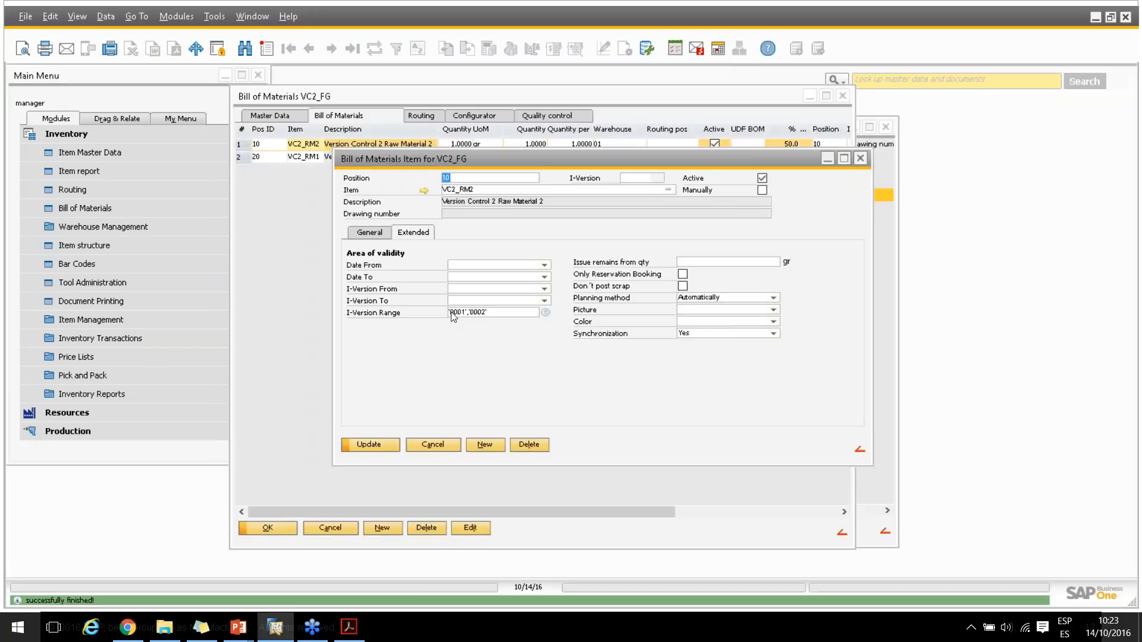
left_click(370, 445)
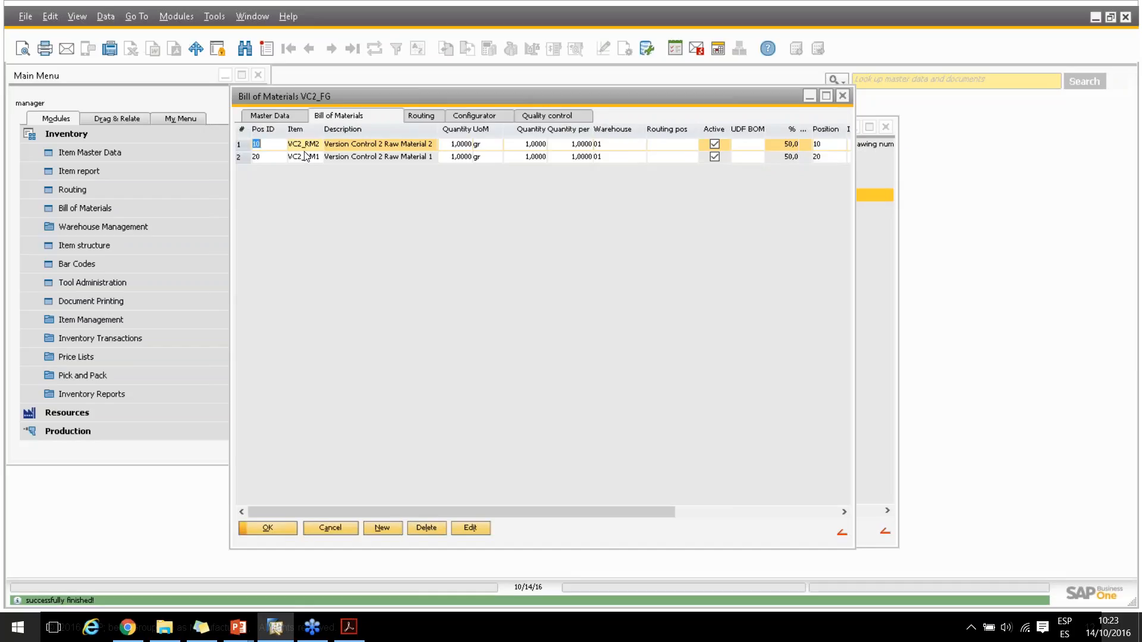
Set the I-Version Range of bill of materials position 20 (VC2_RM1) to version 0002 and save the position
double_click(305, 156)
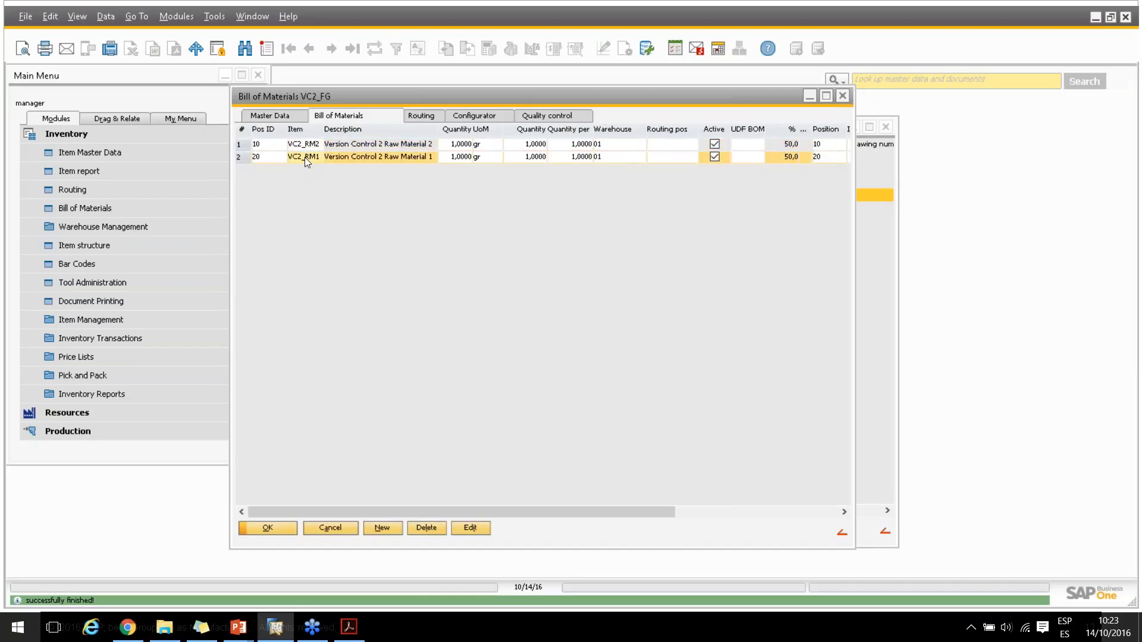
left_click(410, 231)
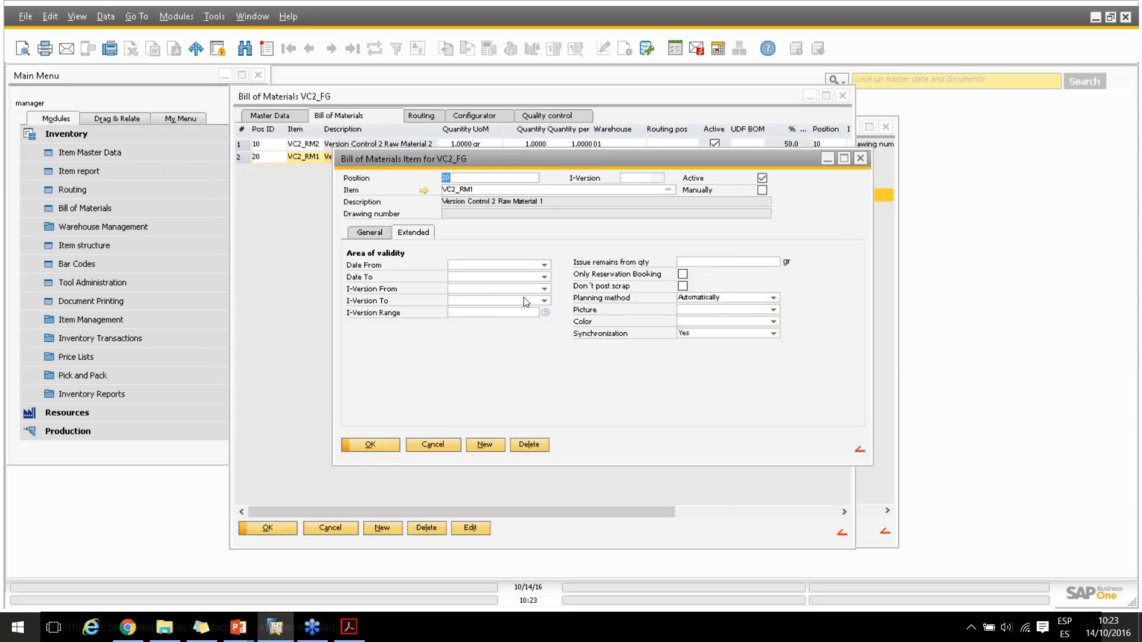
left_click(544, 313)
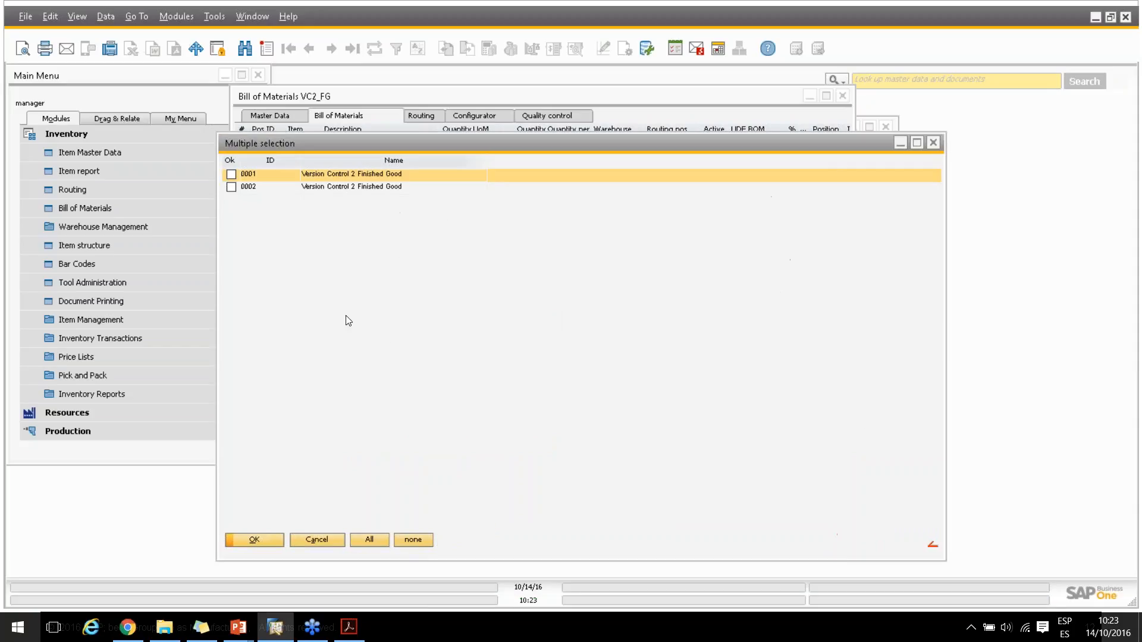
left_click(236, 184)
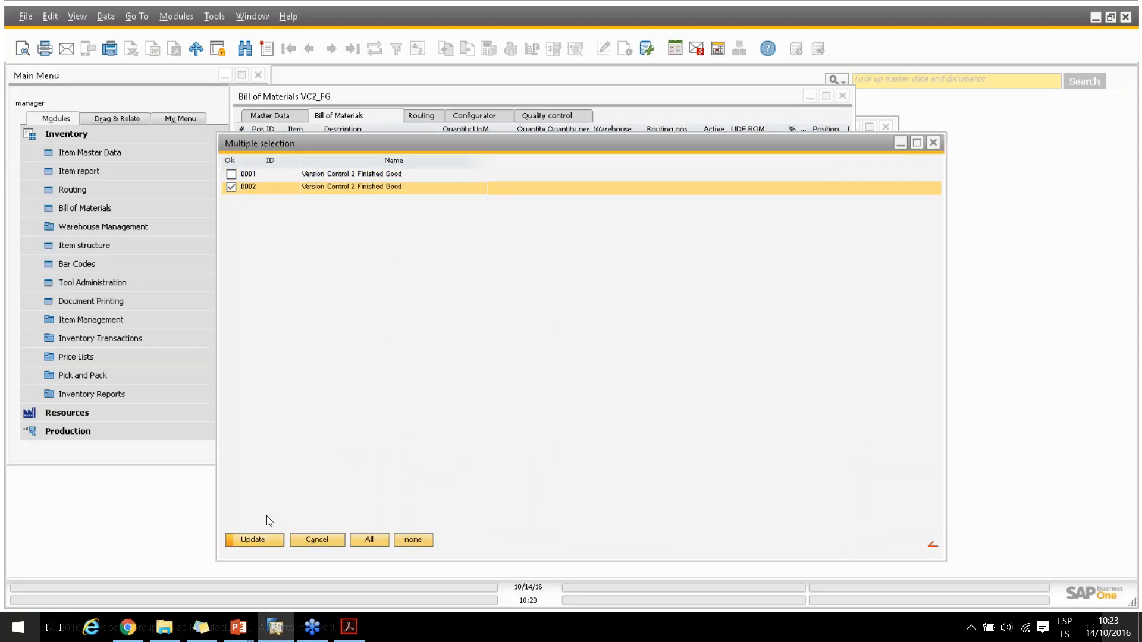
left_click(267, 541)
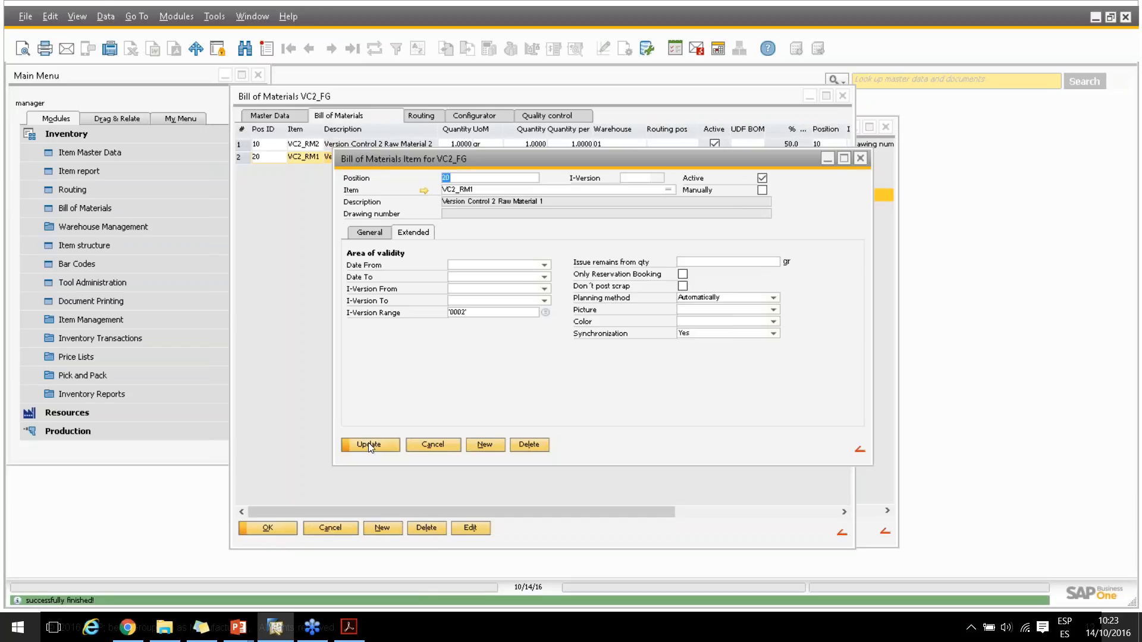
left_click(369, 446)
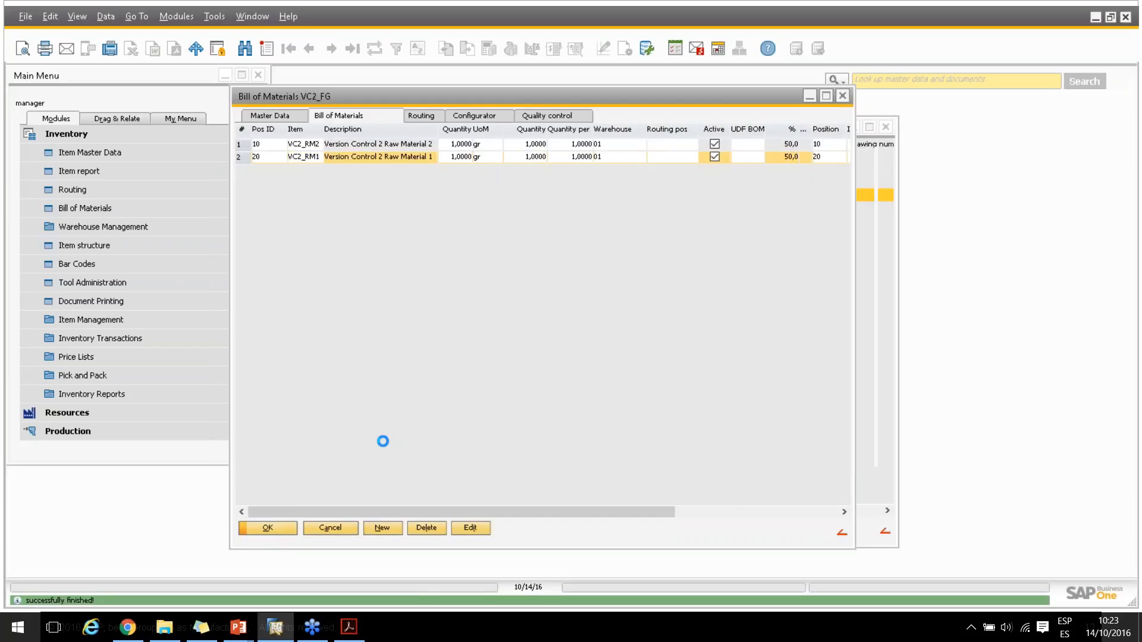
Limit routing position 10 (VC2_Res2) of VC2_FG to version 0001 through its I-Version Range and save it
left_click(414, 115)
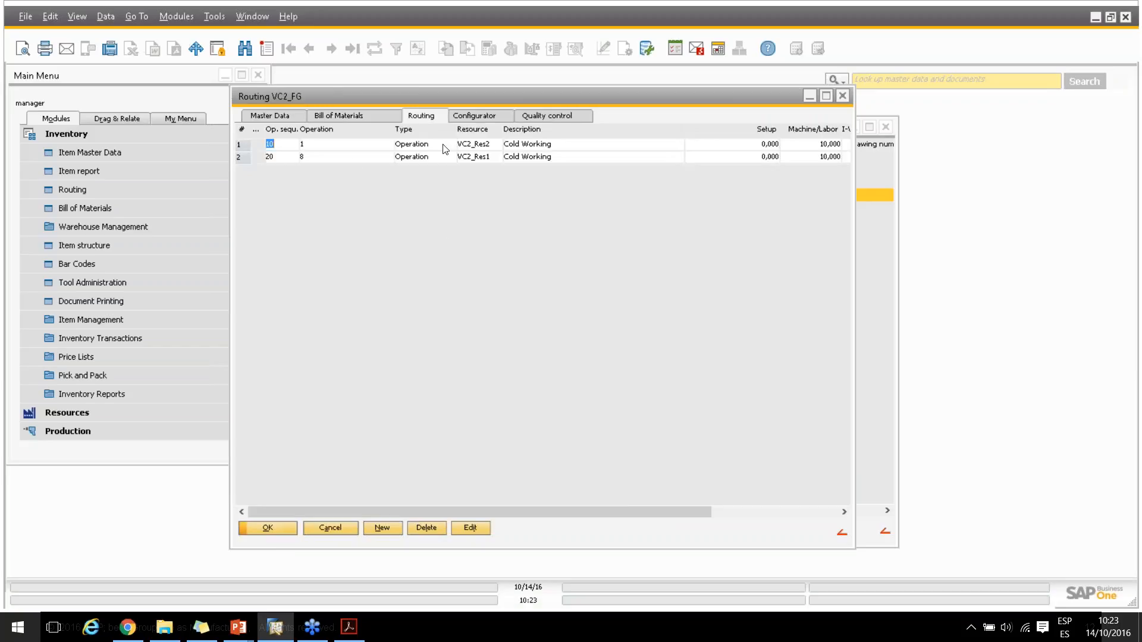
left_click(433, 146)
double_click(433, 146)
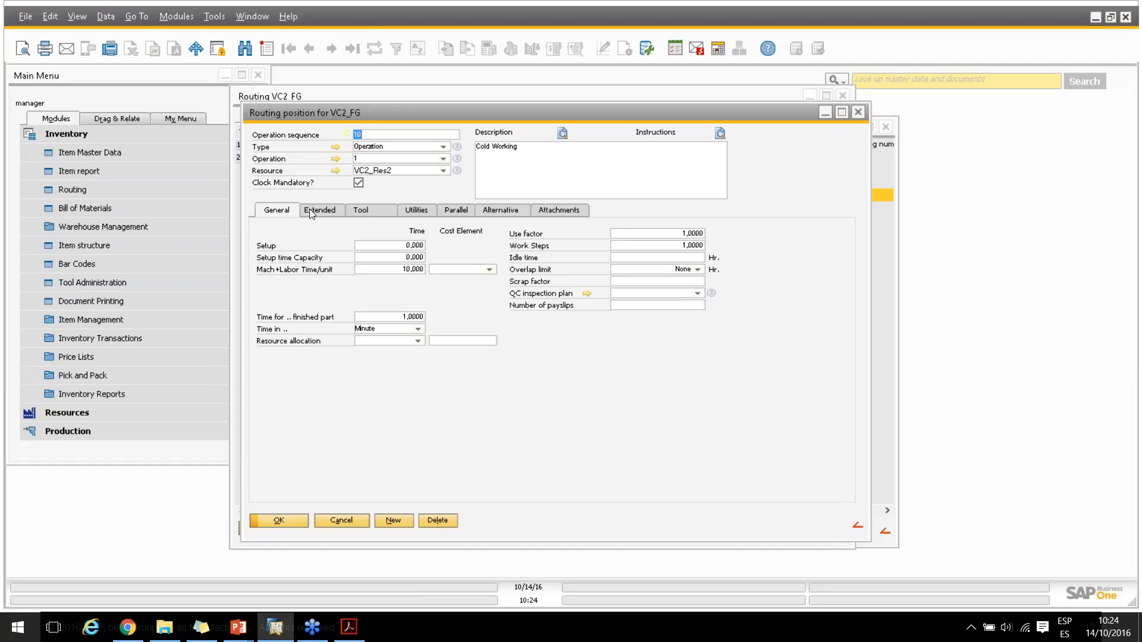
left_click(309, 208)
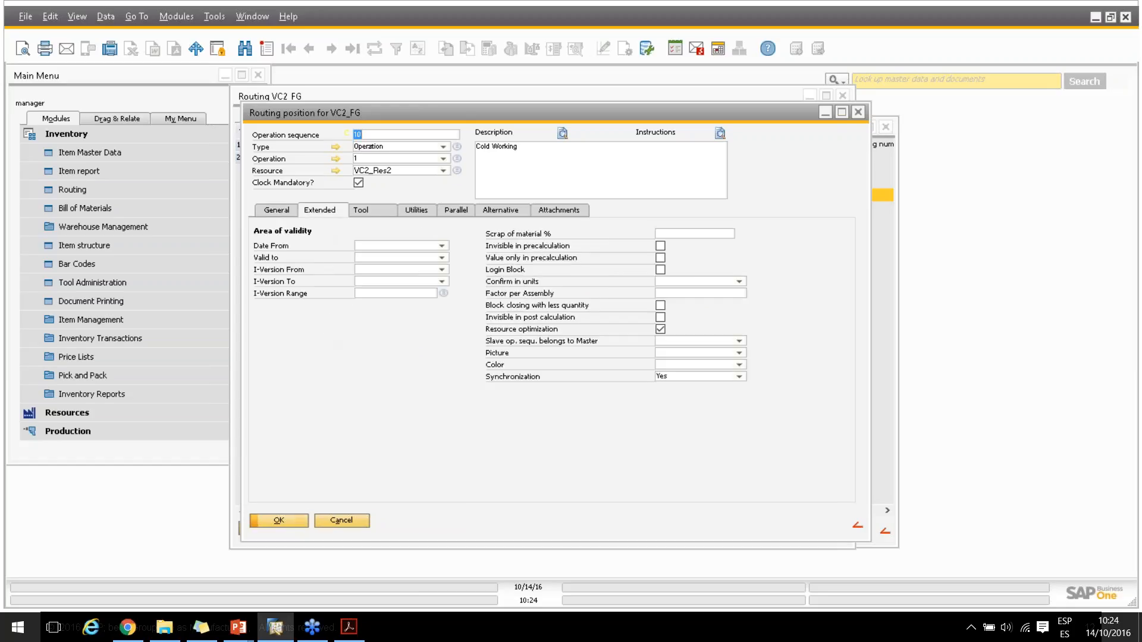
left_click(443, 293)
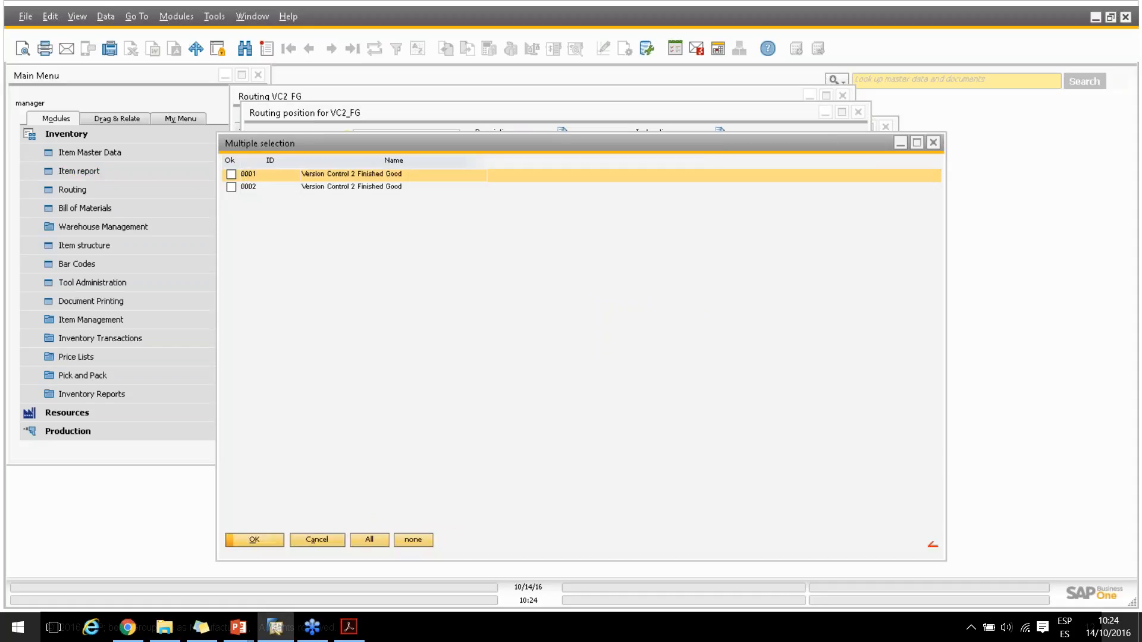
left_click(231, 174)
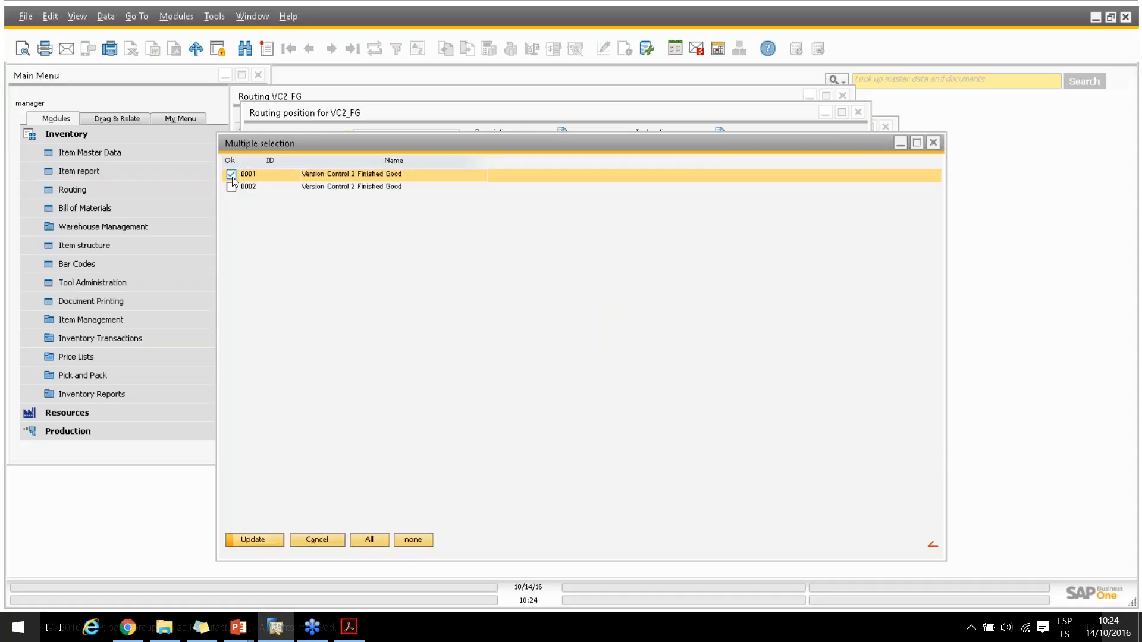
left_click(247, 539)
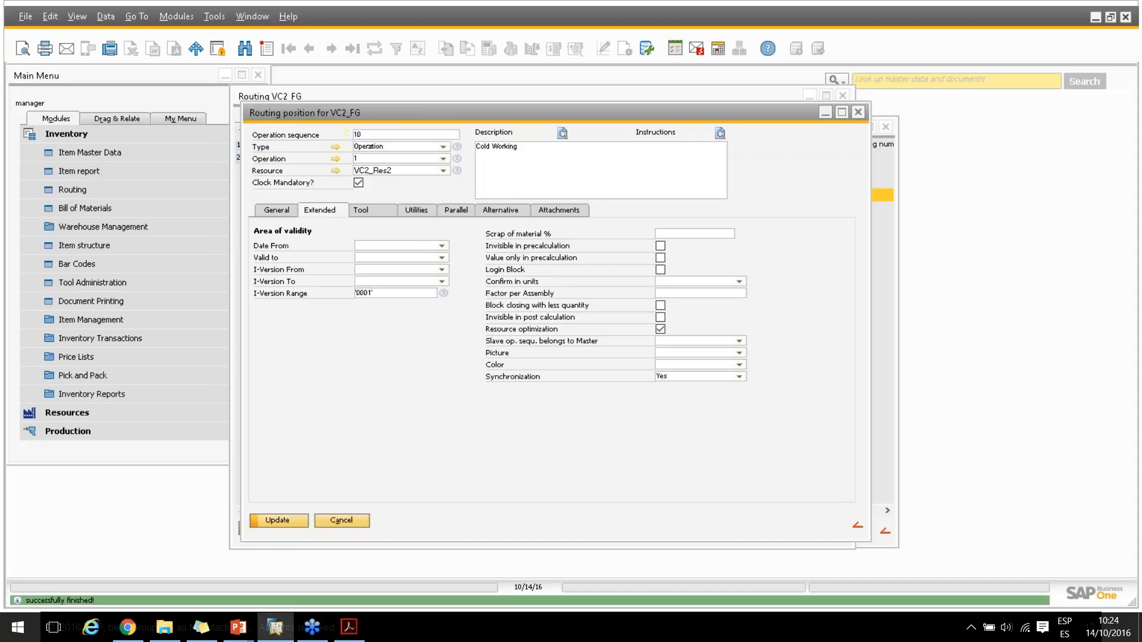
left_click(293, 522)
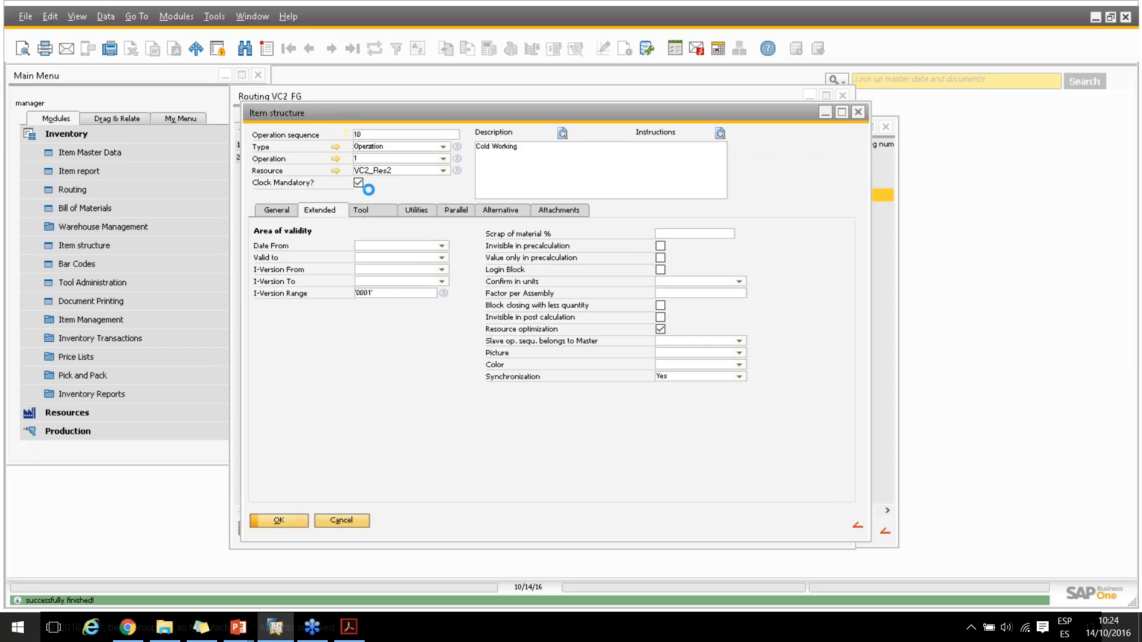
left_click(275, 521)
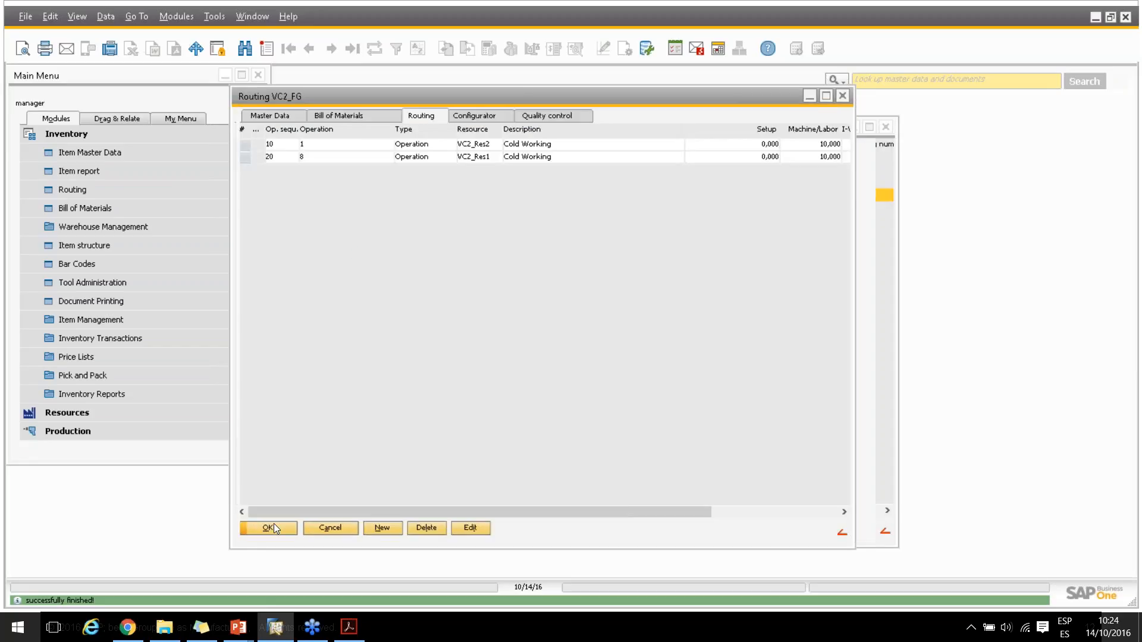
Limit routing position 20 (VC2_Res1) of VC2_FG to version 0002 through its I-Version Range and save it
left_click(397, 158)
double_click(398, 158)
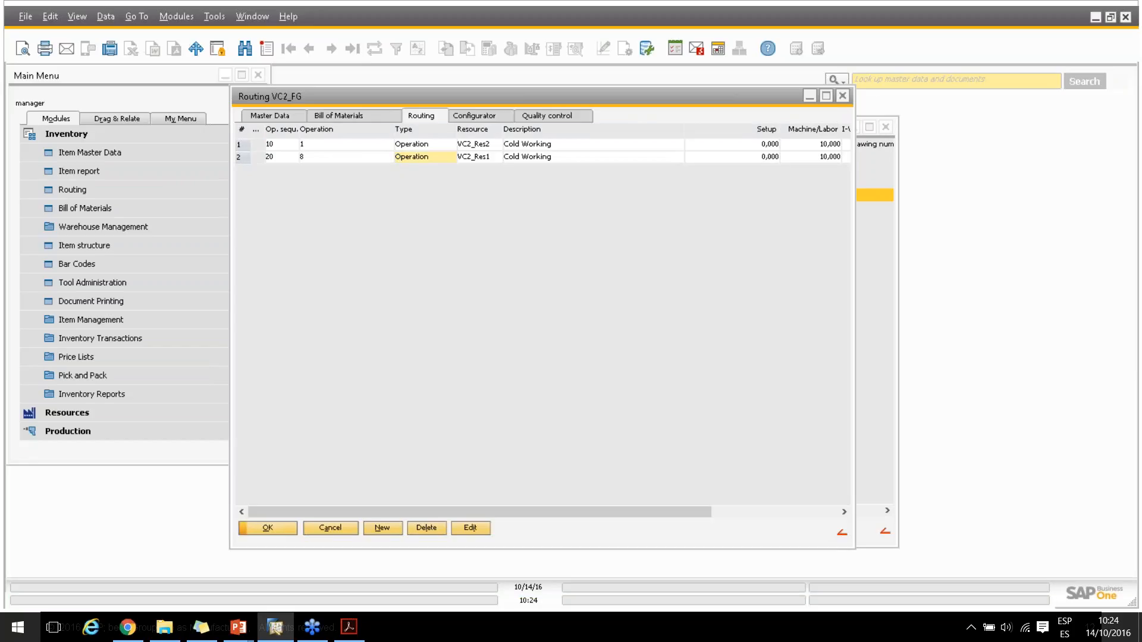
left_click(333, 211)
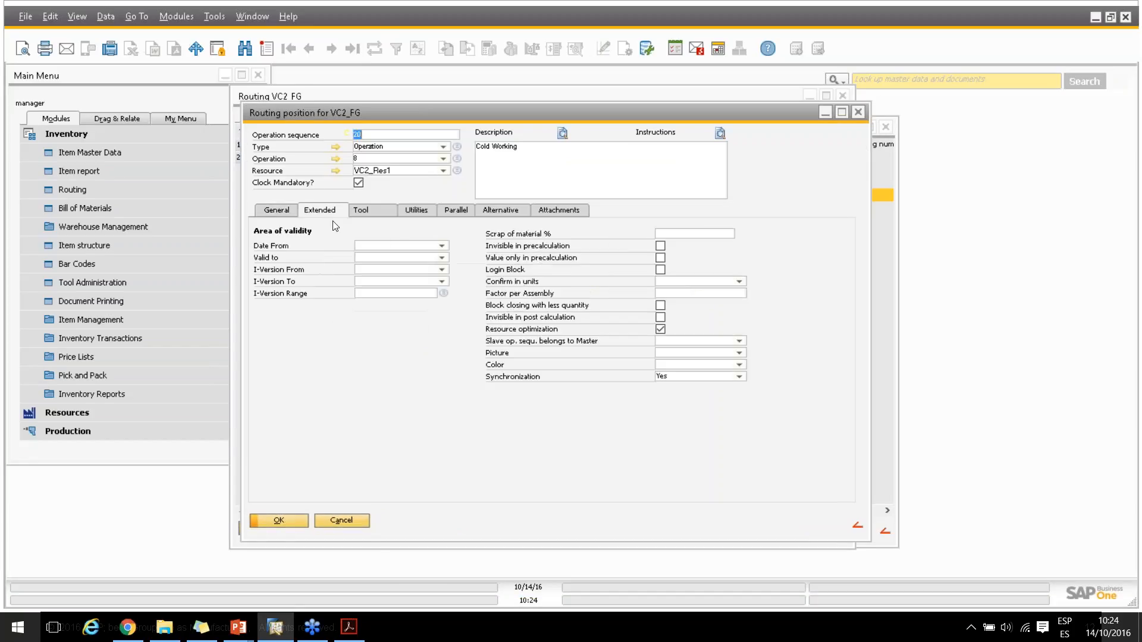
left_click(444, 293)
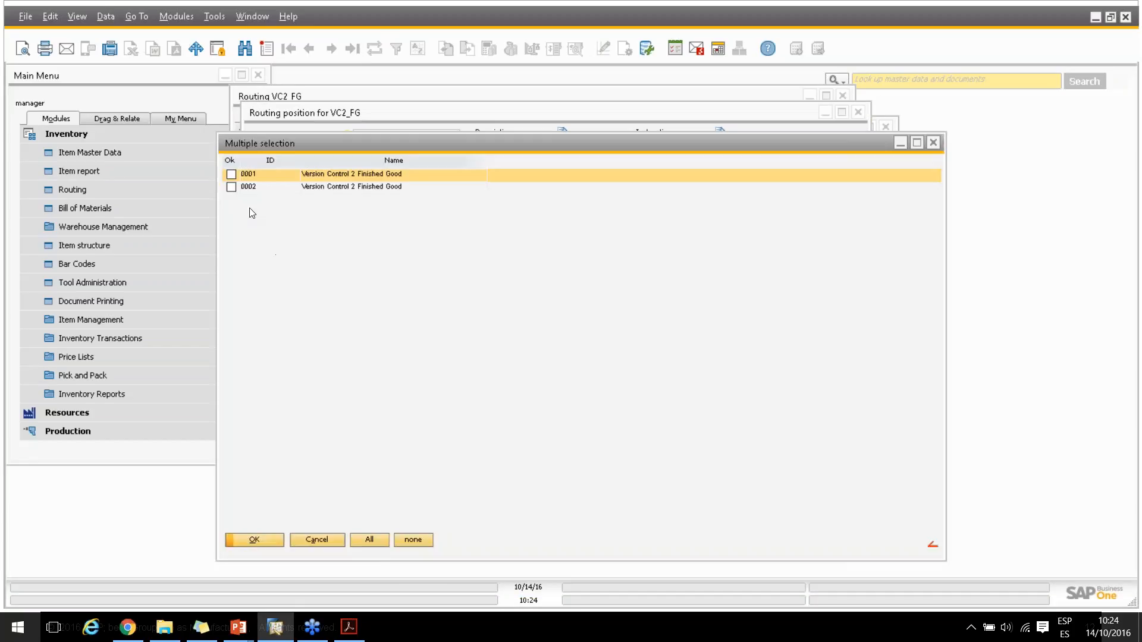
left_click(232, 187)
left_click(257, 537)
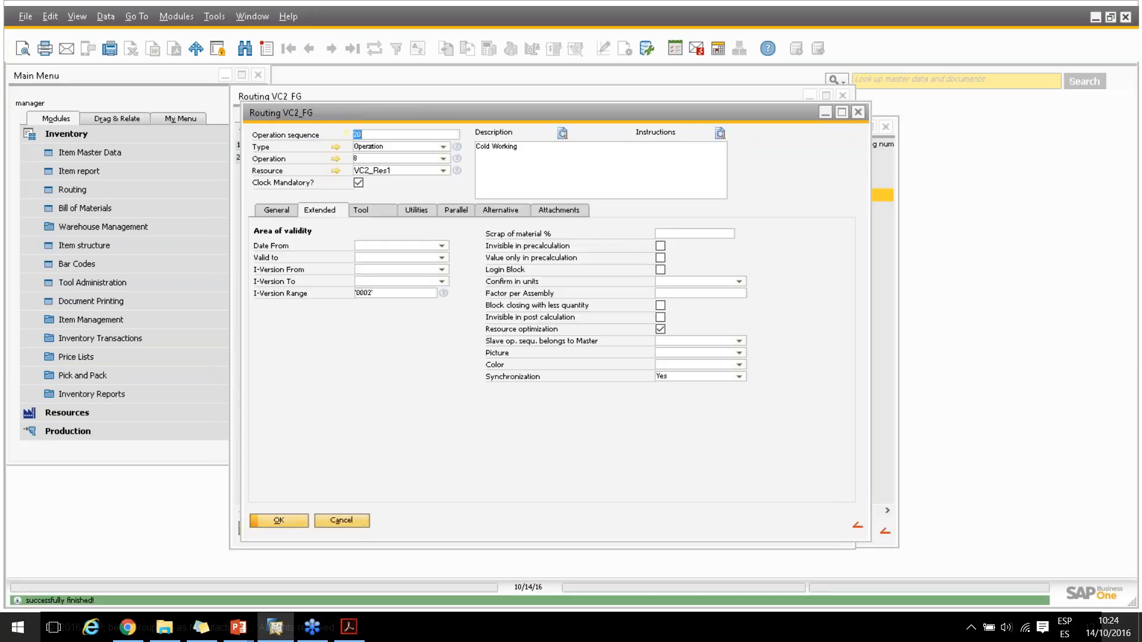
left_click(294, 520)
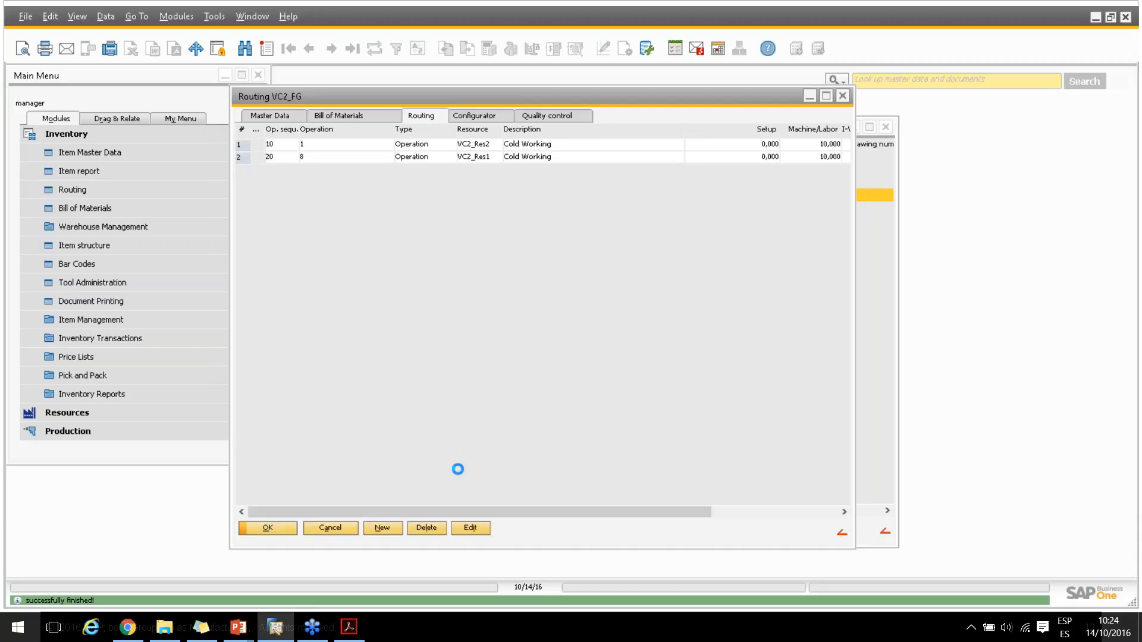
Set Administration to Extended View in VC2_FG's master data, save the change and return to the item structure
left_click(294, 119)
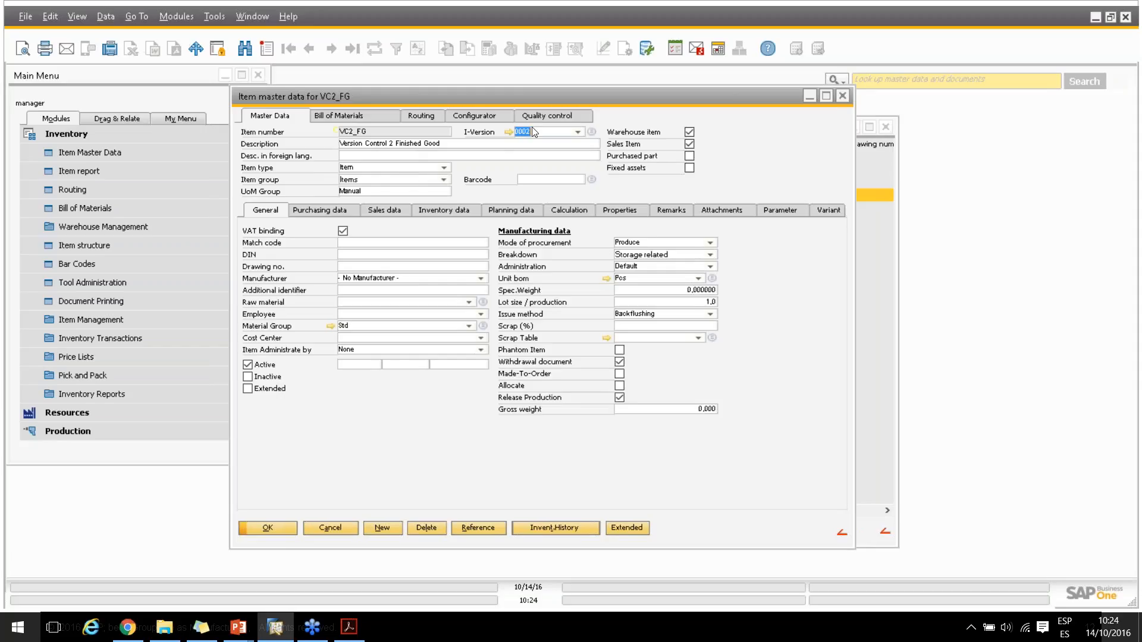
left_click(711, 266)
left_click(653, 288)
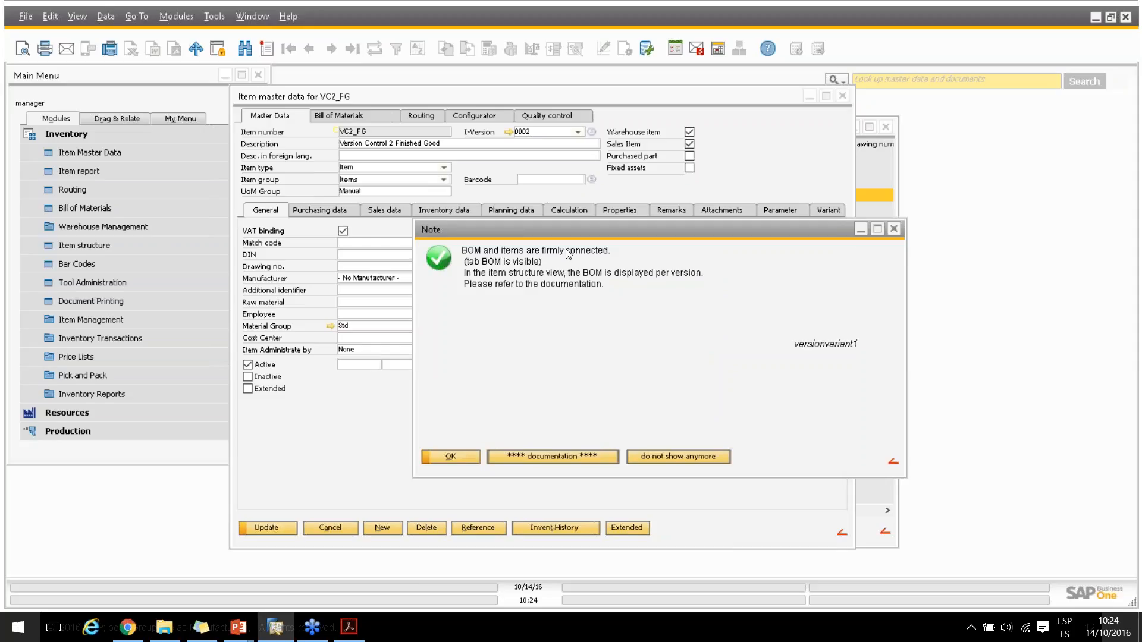
left_click(464, 453)
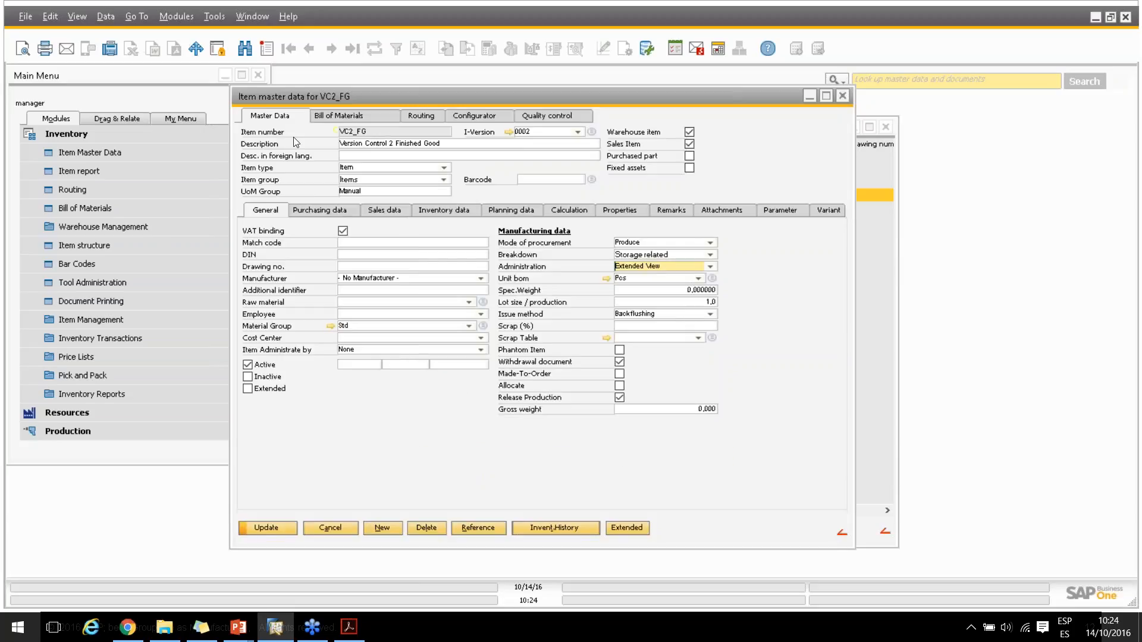
left_click(255, 529)
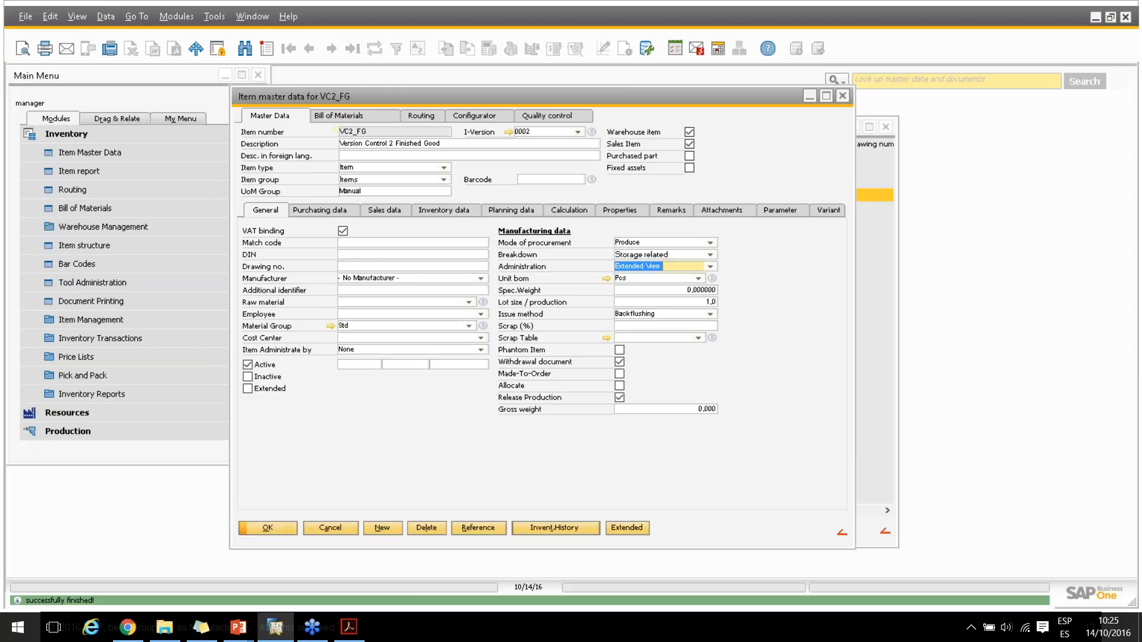
left_click(268, 528)
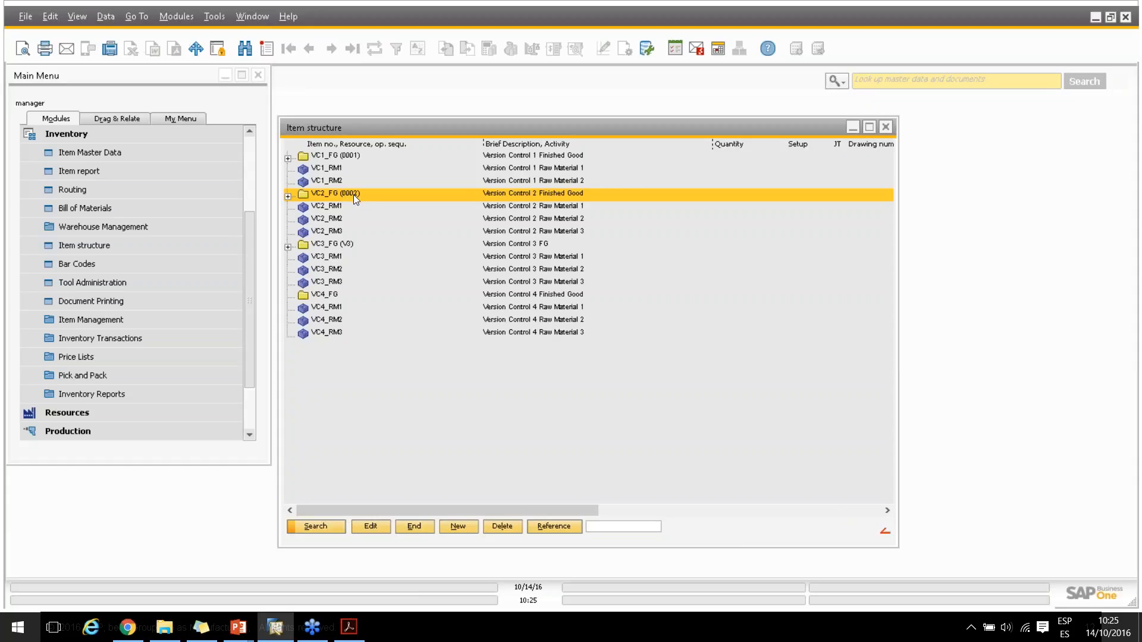
Examine the materials and operations under versions 0001 and 0002 of VC2_FG in the item structure, then collapse the item
left_click(288, 196)
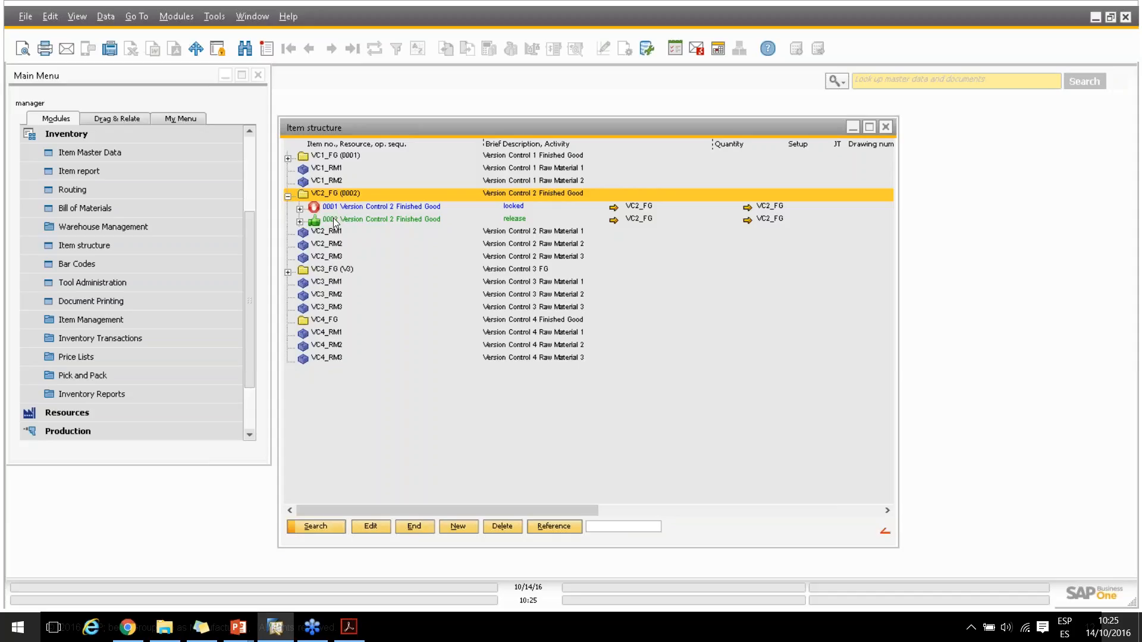
left_click(298, 209)
left_click(299, 209)
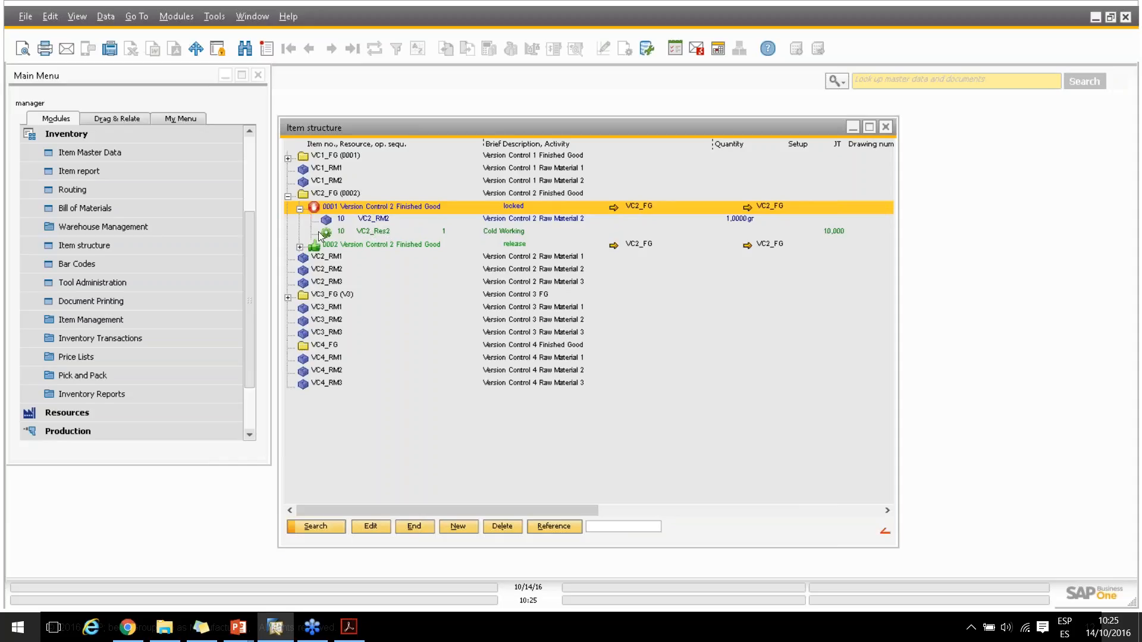
left_click(300, 247)
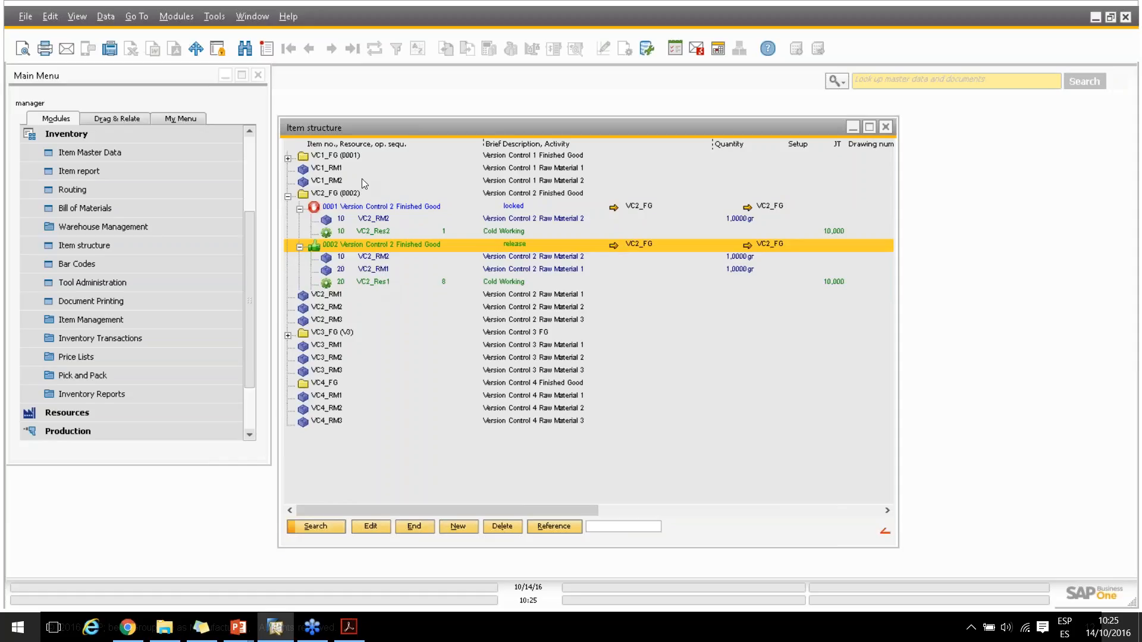
left_click(289, 196)
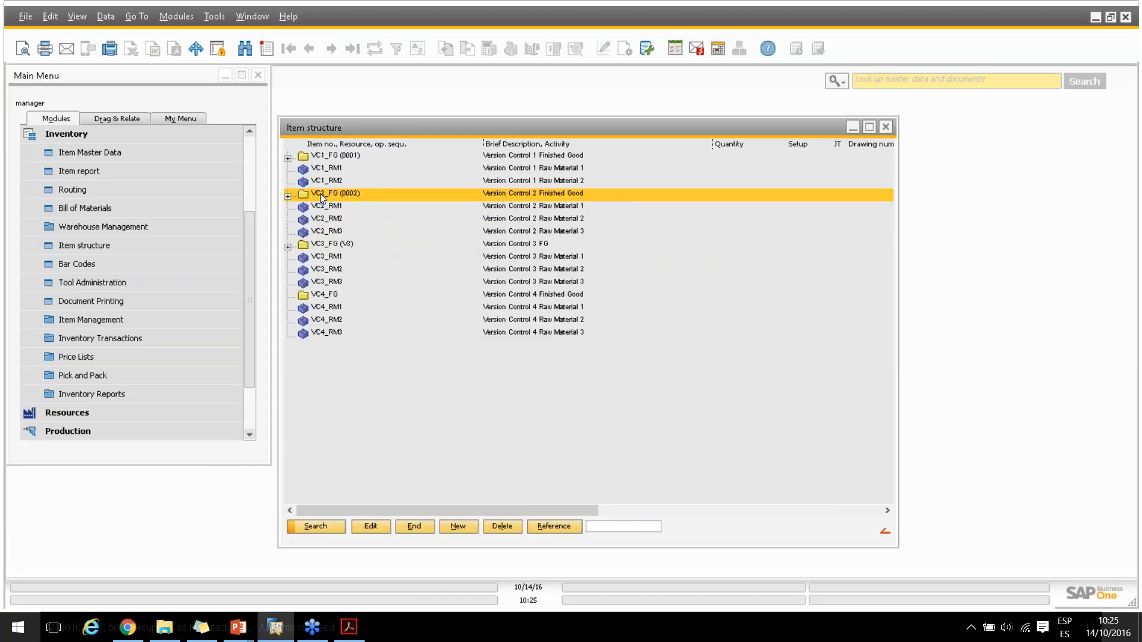
Set VC2_FG's Administration back to Default, save it and check the item's positions in the item structure
double_click(321, 198)
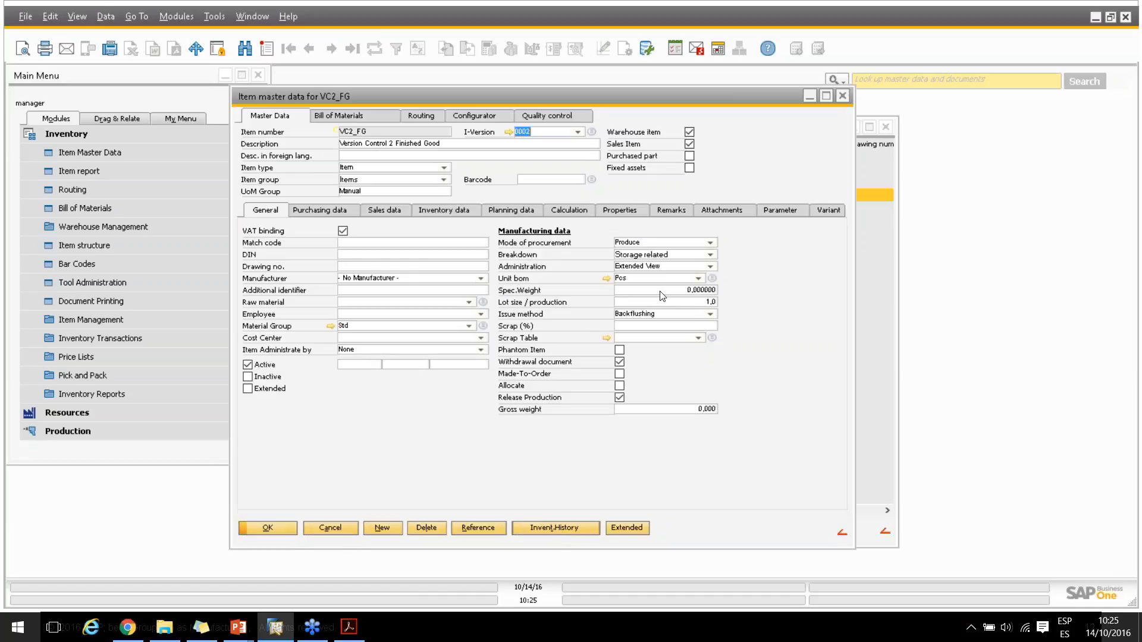
left_click(712, 266)
left_click(662, 276)
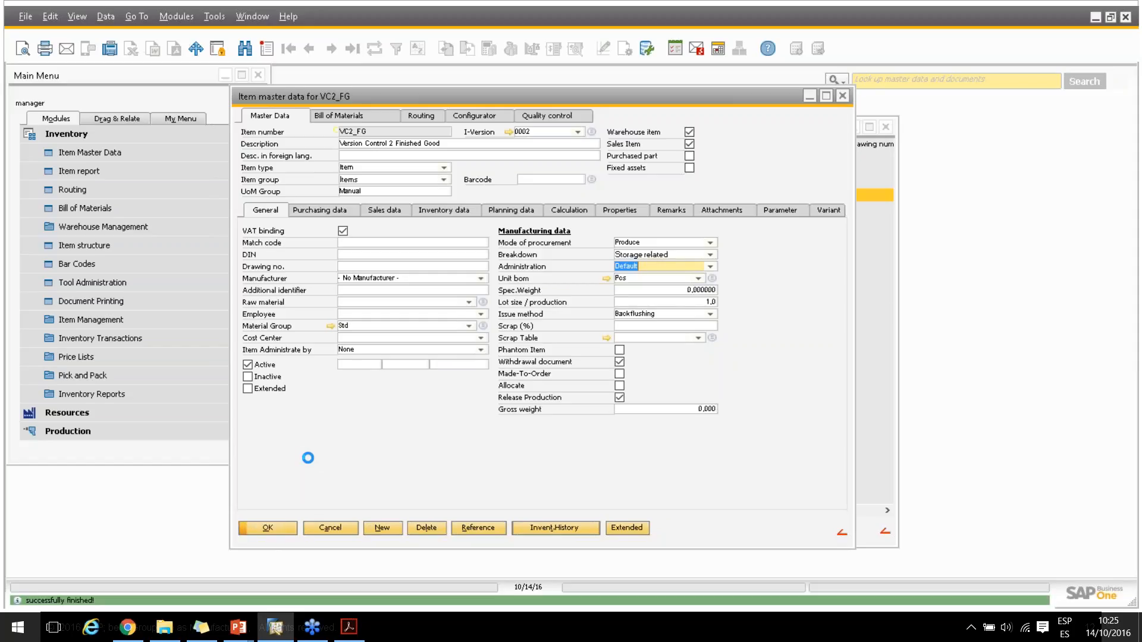
left_click(269, 528)
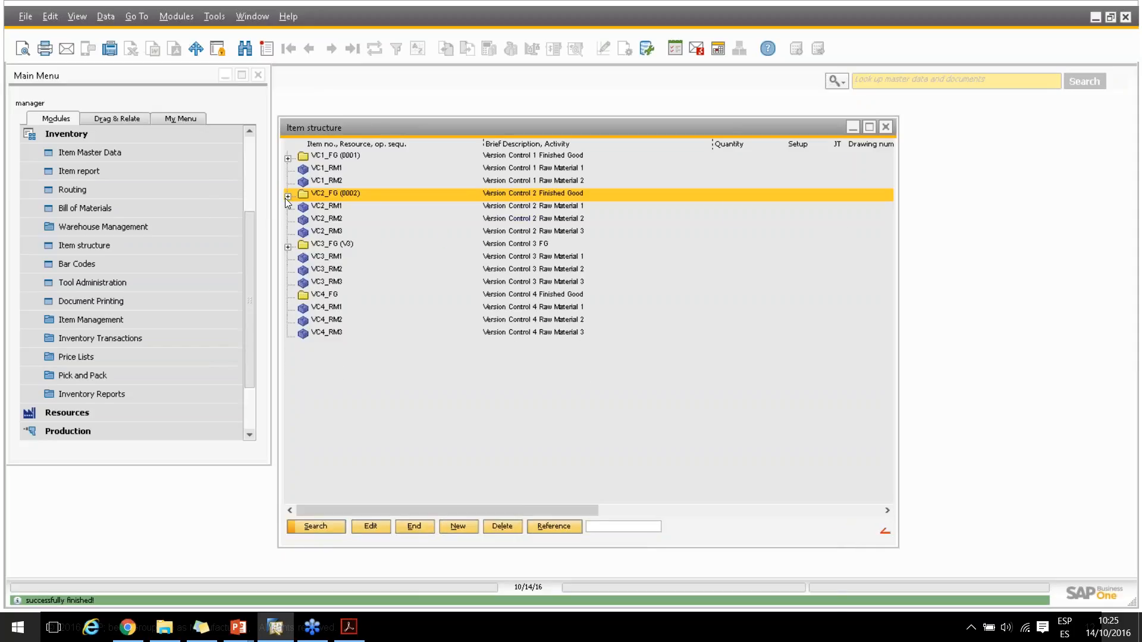
left_click(286, 197)
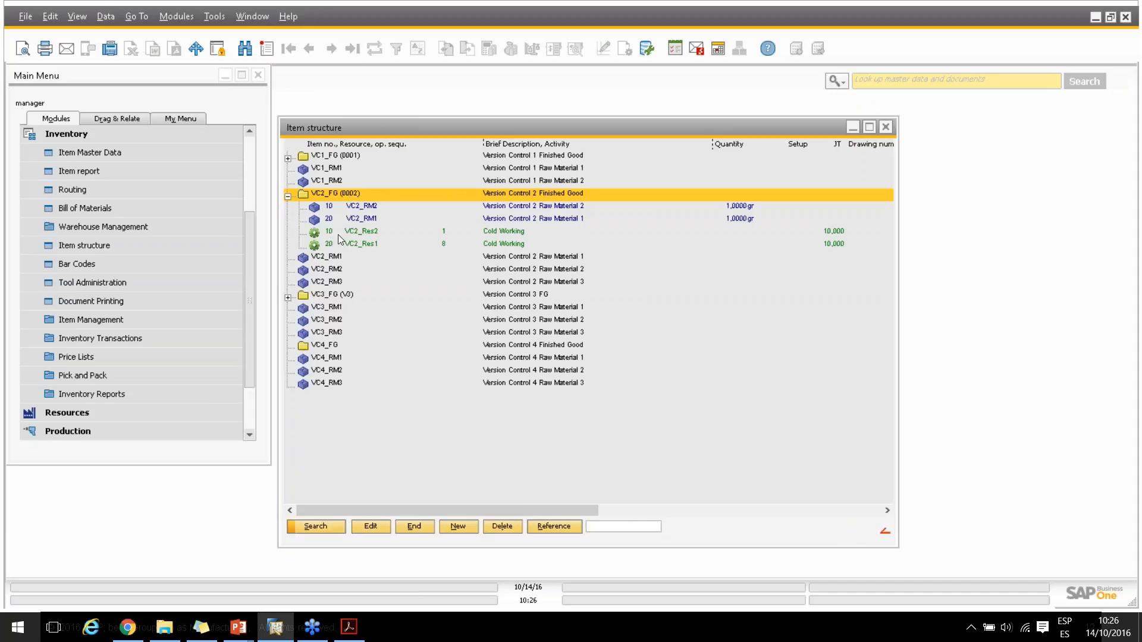
left_click(289, 196)
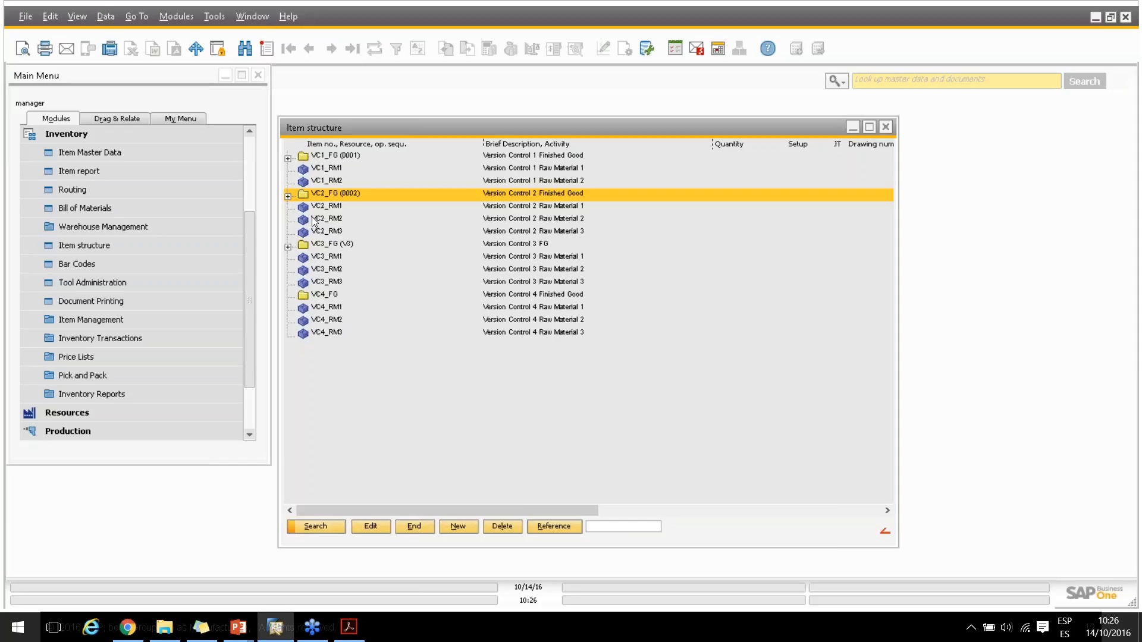
Open the Bill of Materials list and filter it for "vc"
left_click(79, 206)
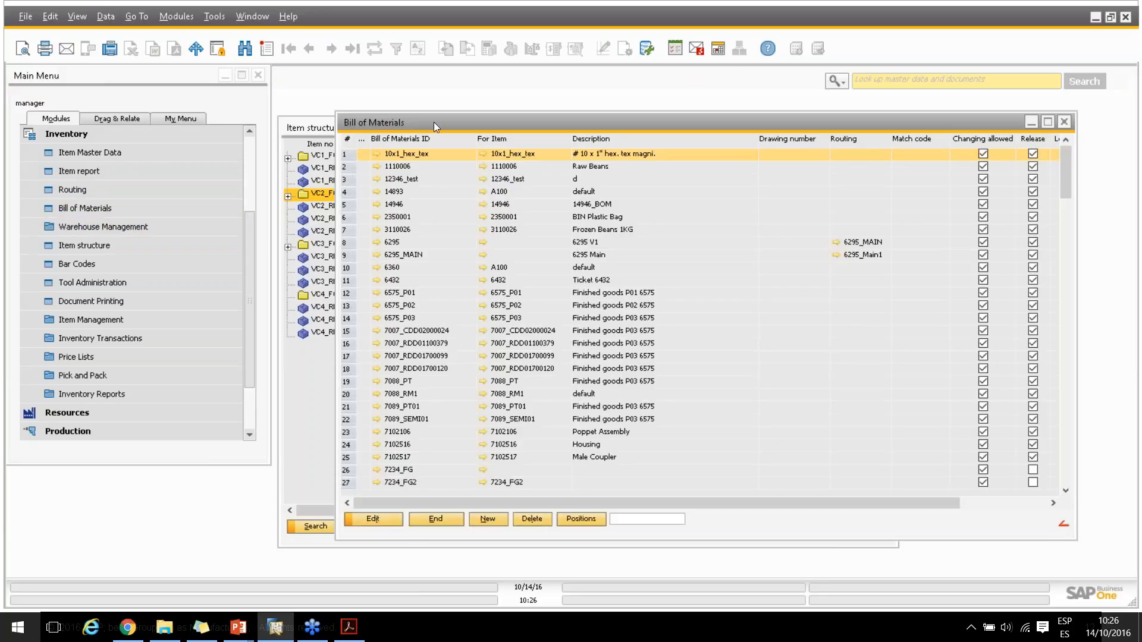
left_click_drag(433, 123, 373, 118)
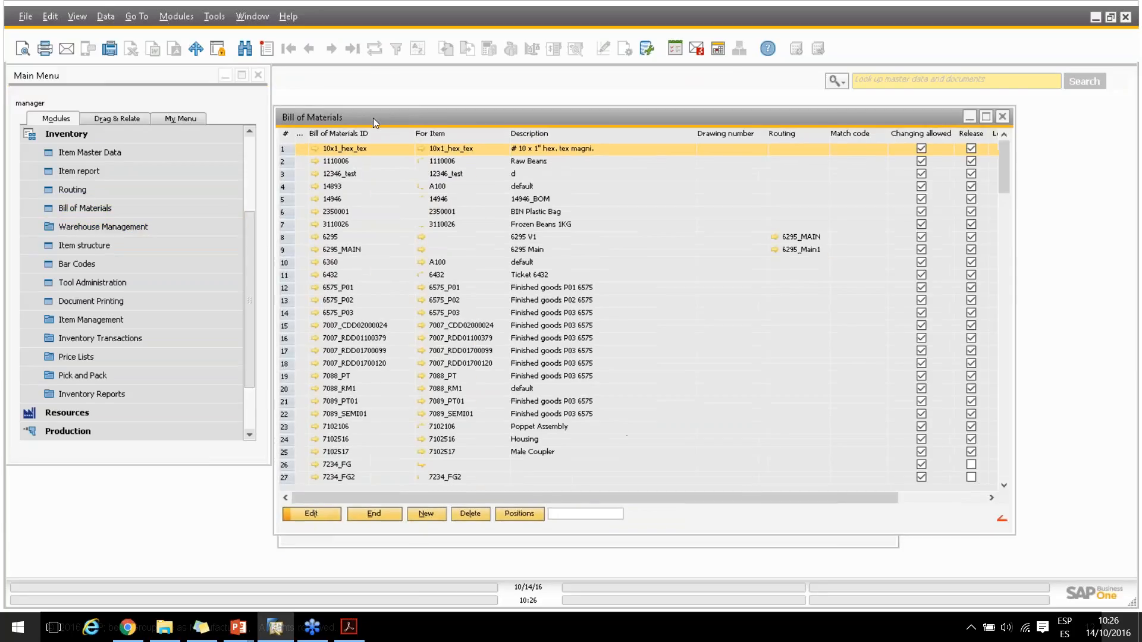
left_click(566, 513)
type("vc")
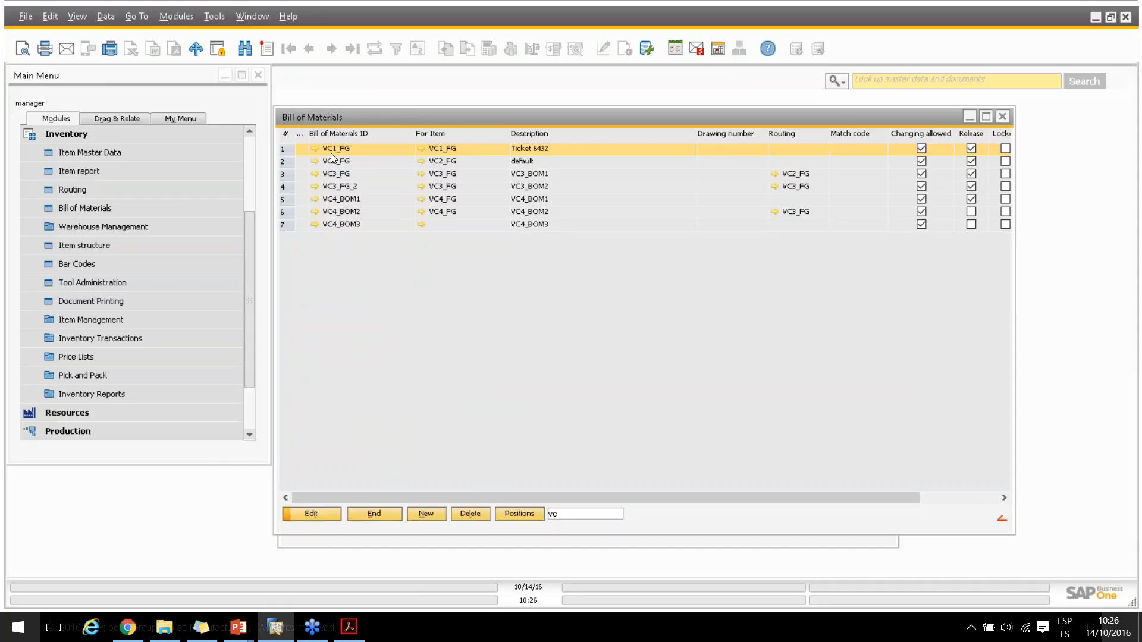
Examine the material positions of bills of materials VC4_BOM1 and VC4_BOM2, then close the Bill of Materials list
left_click(340, 199)
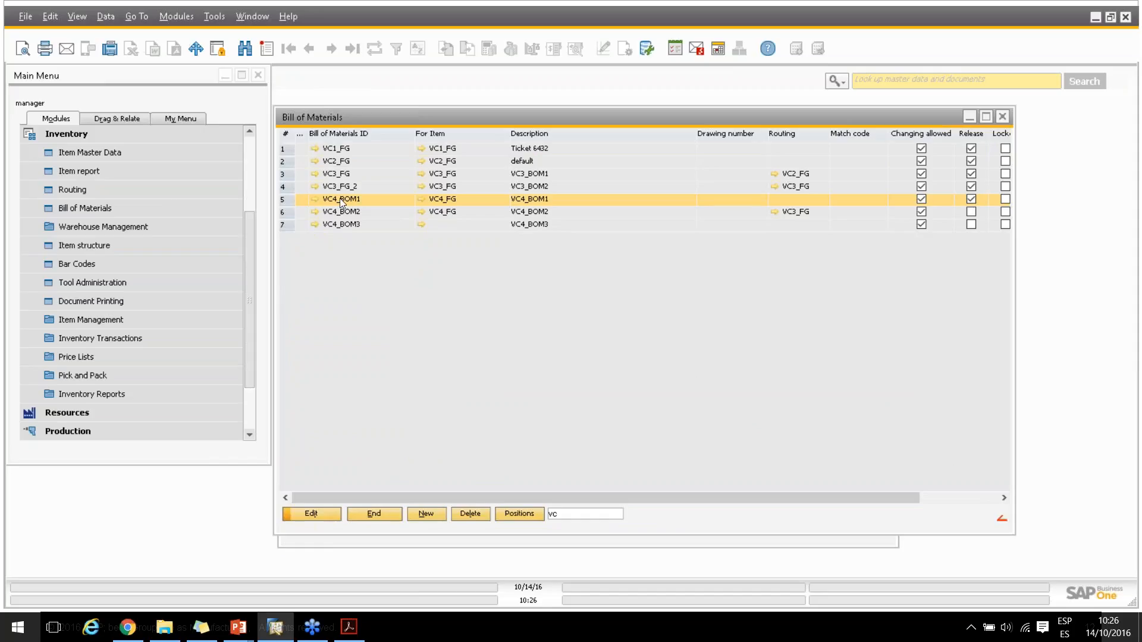
double_click(340, 198)
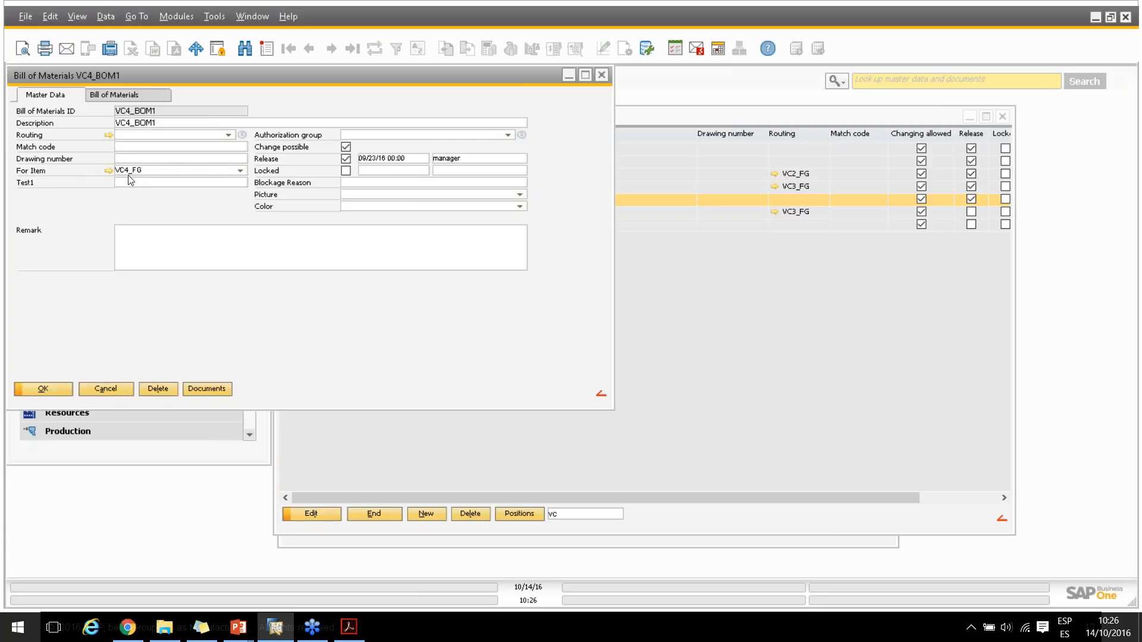
left_click(131, 94)
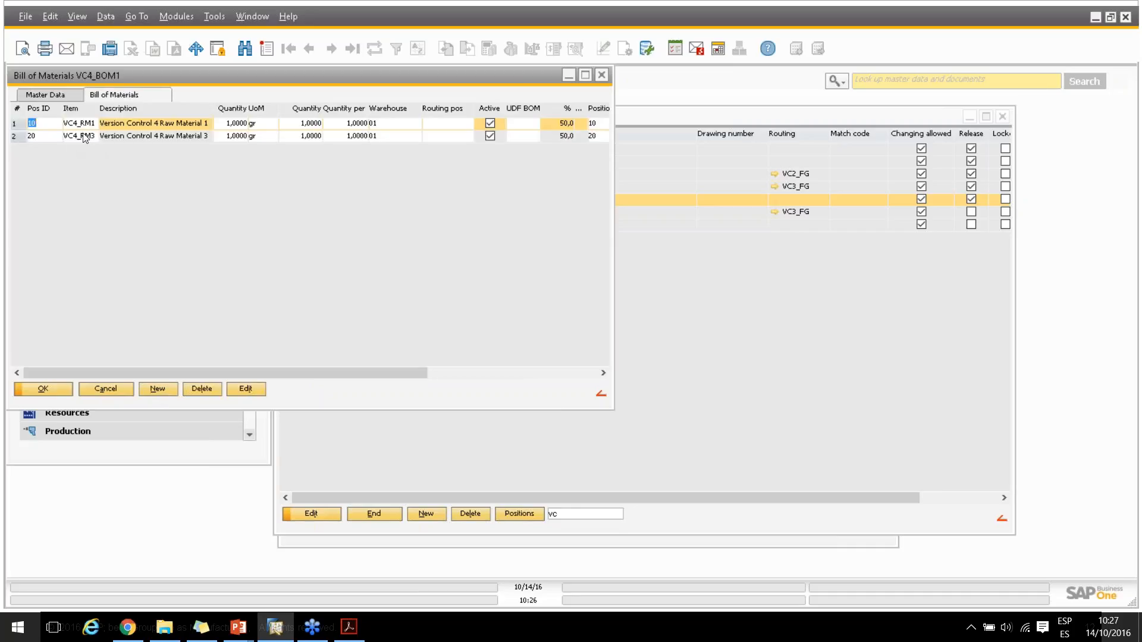
left_click(47, 385)
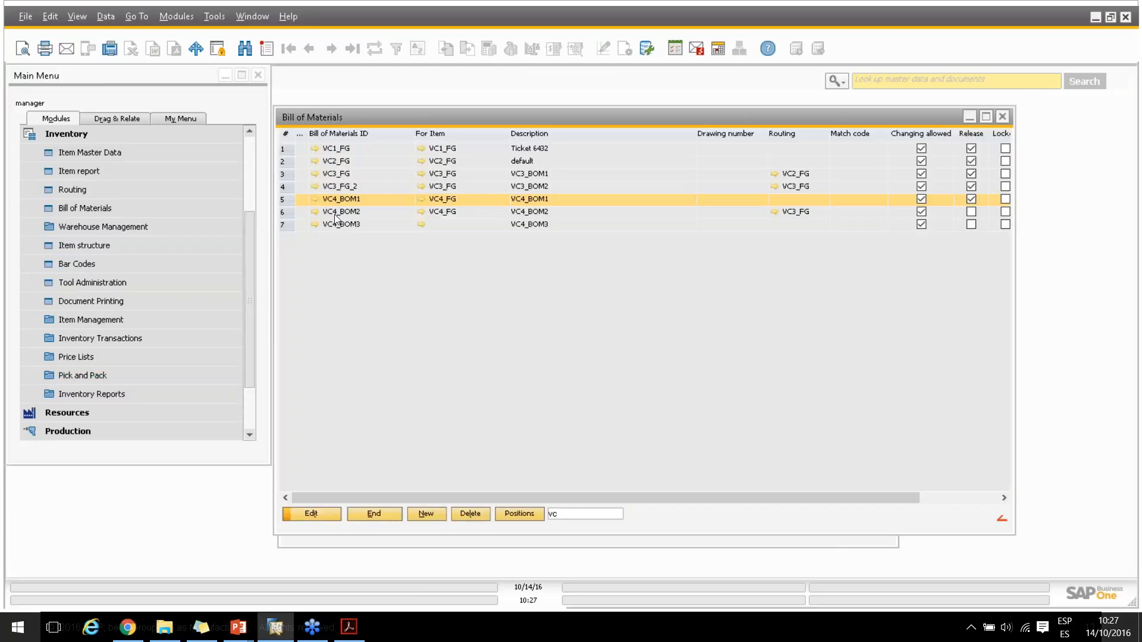
double_click(348, 213)
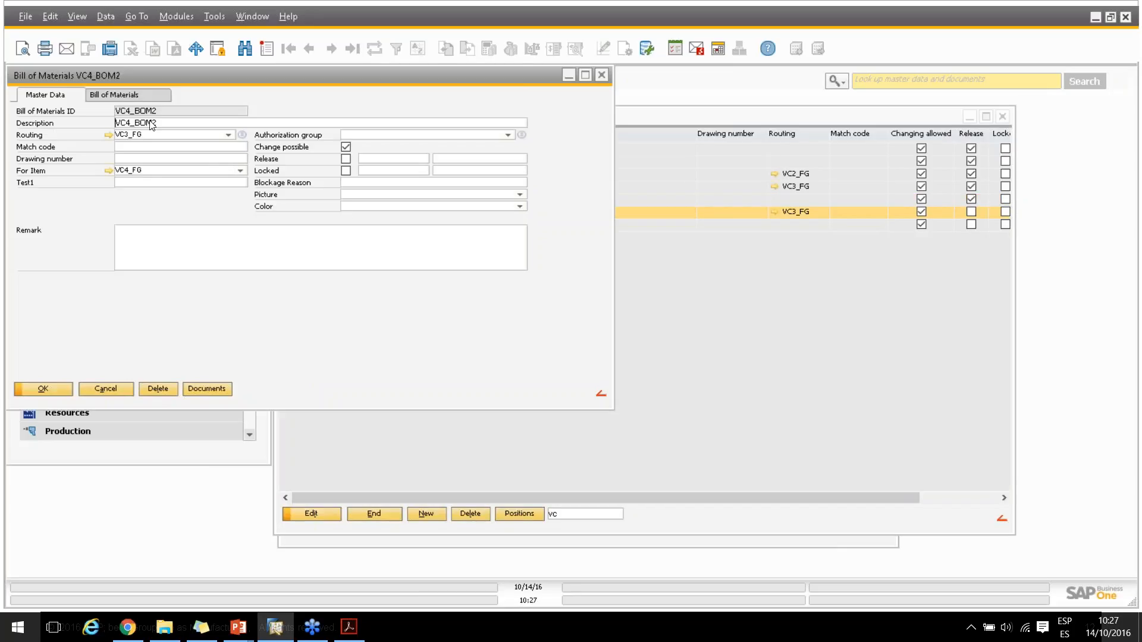
left_click(128, 94)
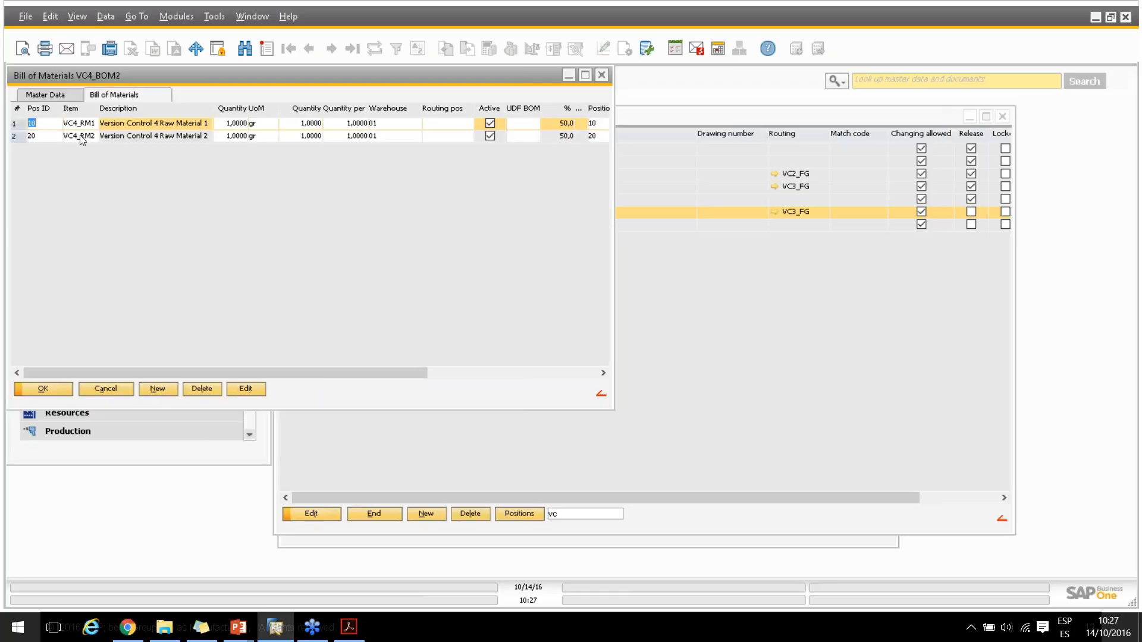
left_click(55, 390)
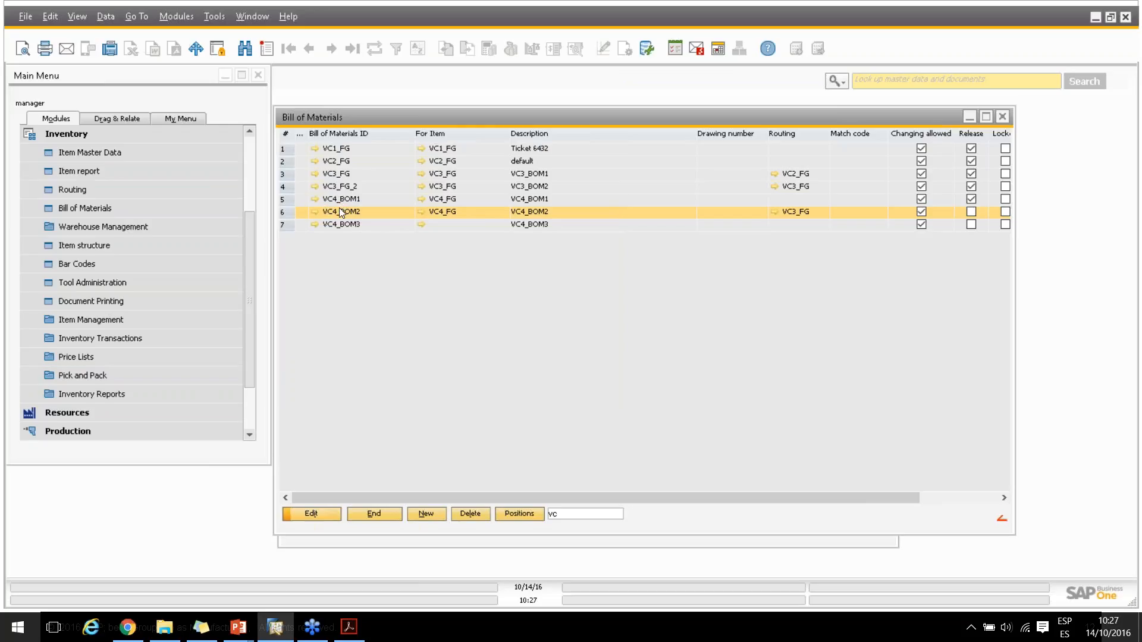
left_click(383, 513)
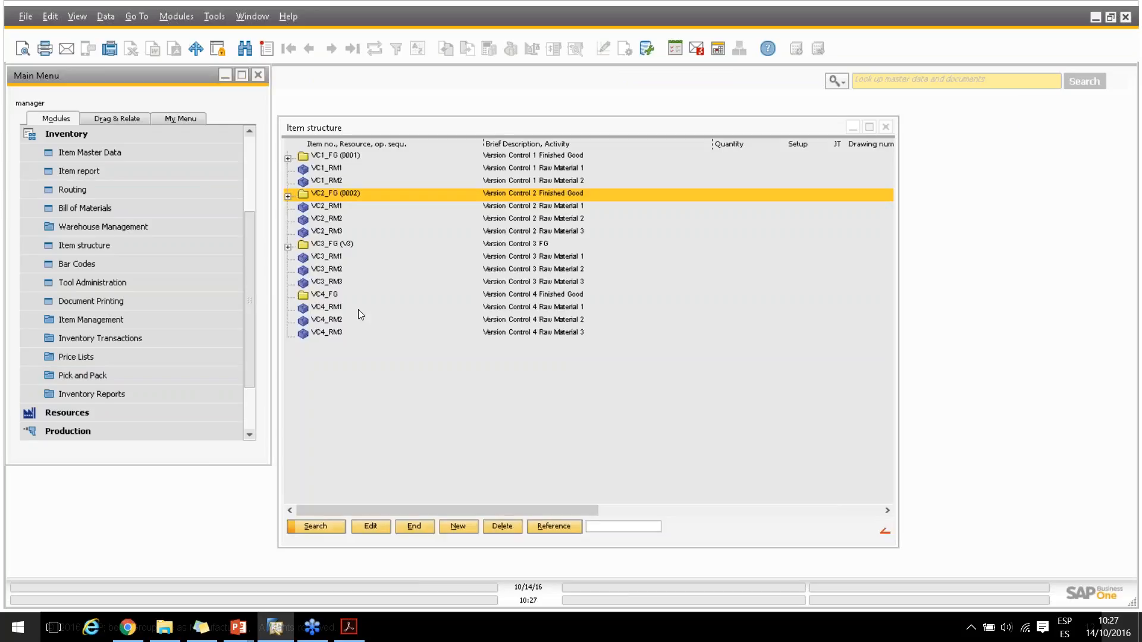
Open VC4_FG's master data from the item structure and create version 0001 with Release enabled
left_click(313, 295)
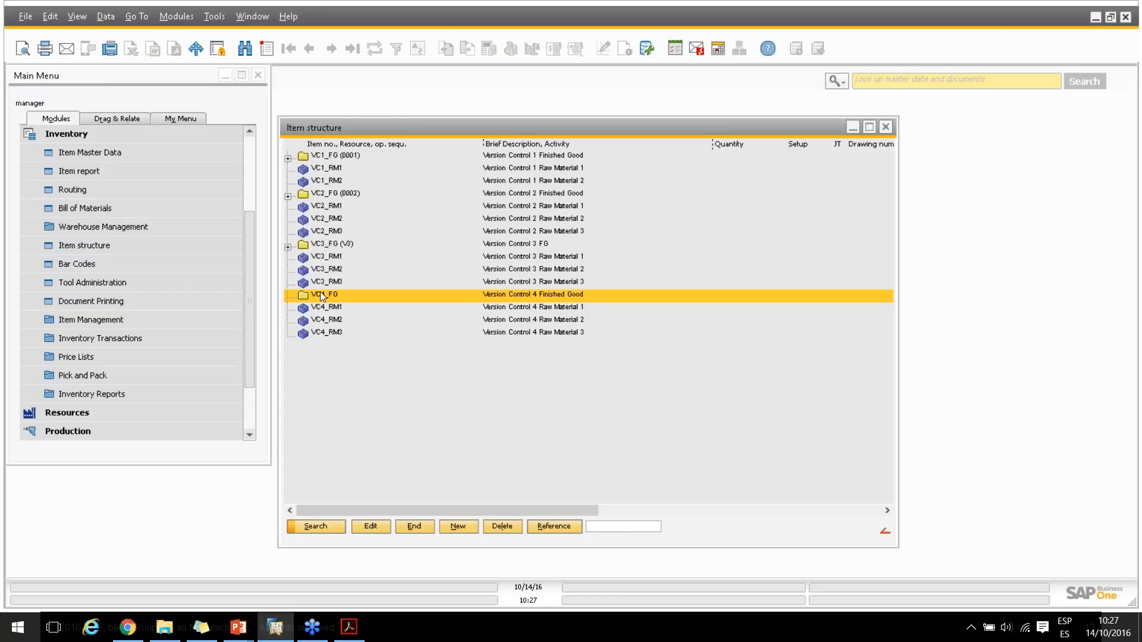
left_click(371, 526)
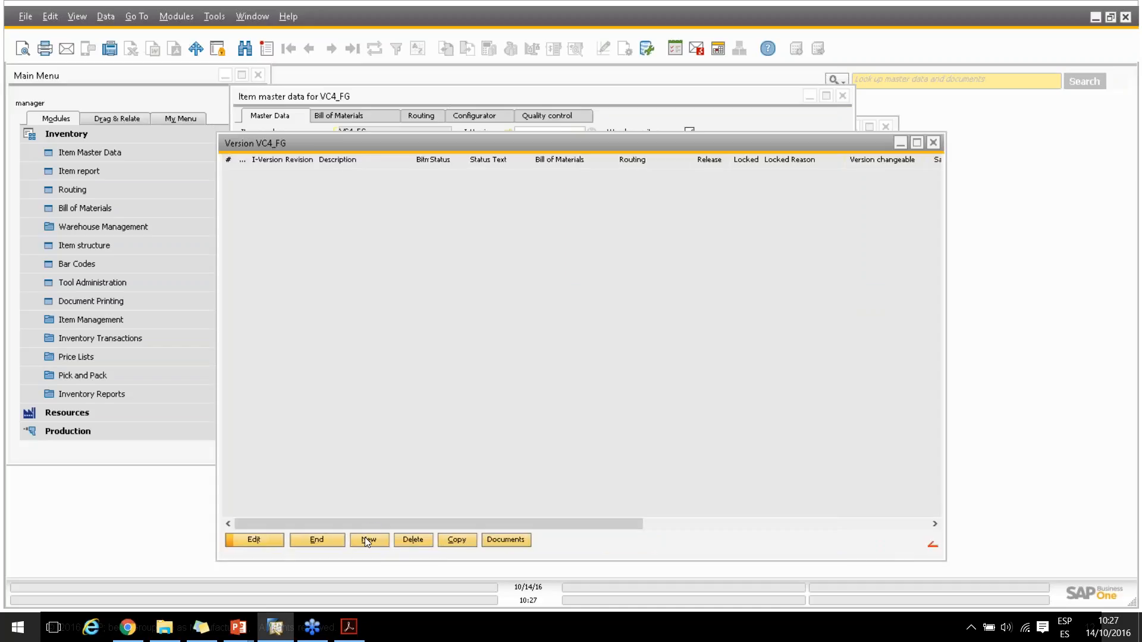
left_click(369, 540)
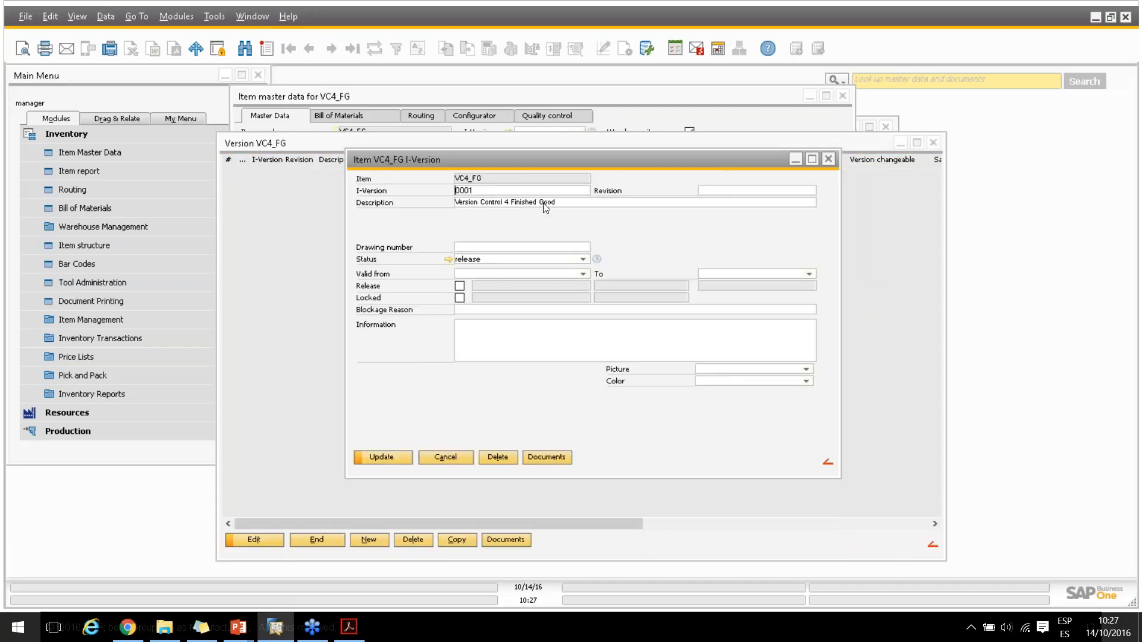
left_click(459, 286)
left_click(381, 458)
left_click(380, 456)
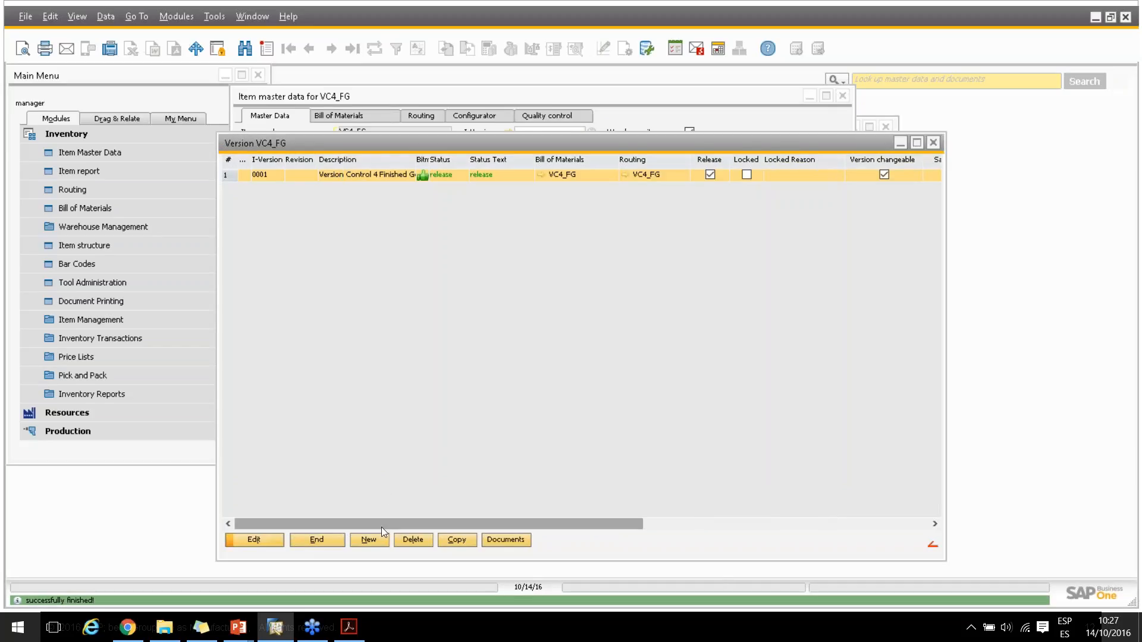
Add version 0002 to VC4_FG with Release enabled, then return to the item master data
left_click(379, 537)
left_click(458, 288)
left_click(377, 455)
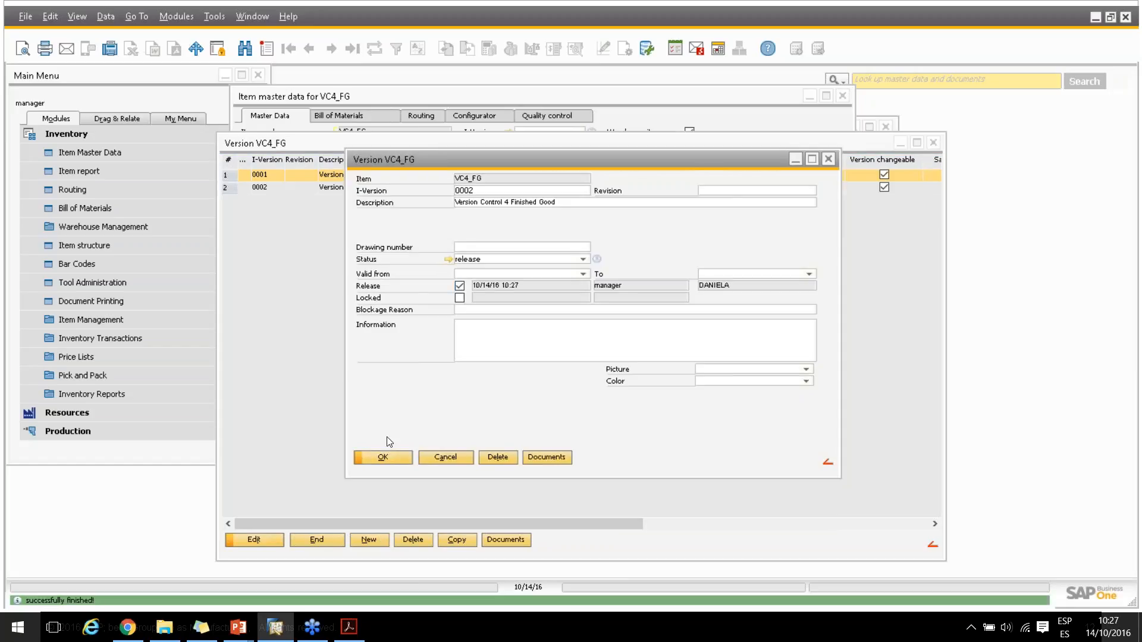
left_click(390, 458)
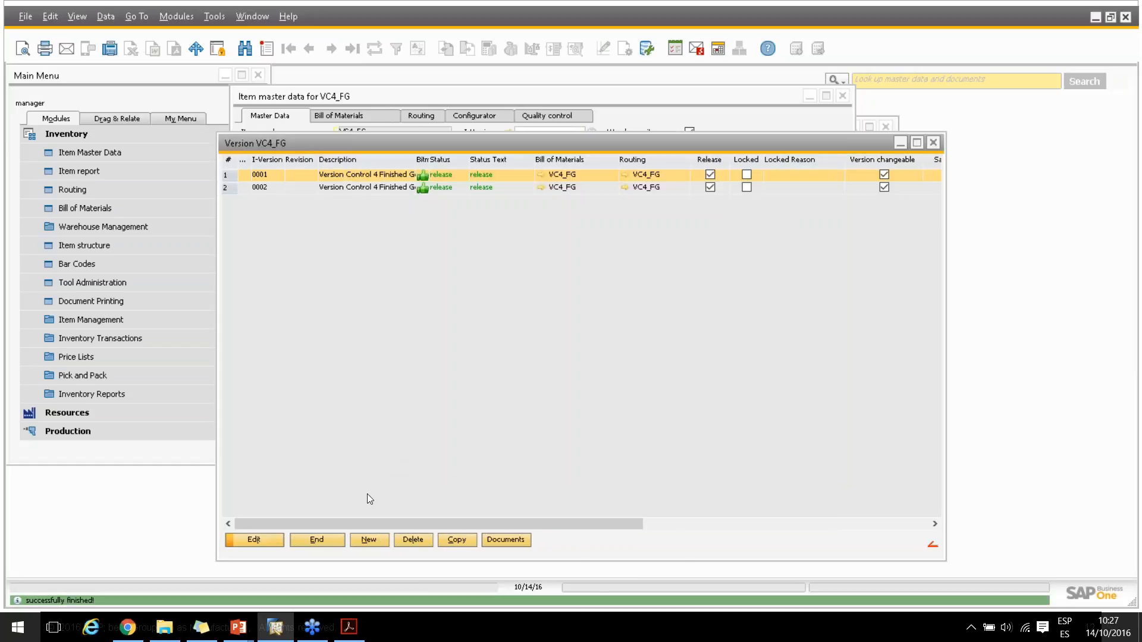
left_click(305, 539)
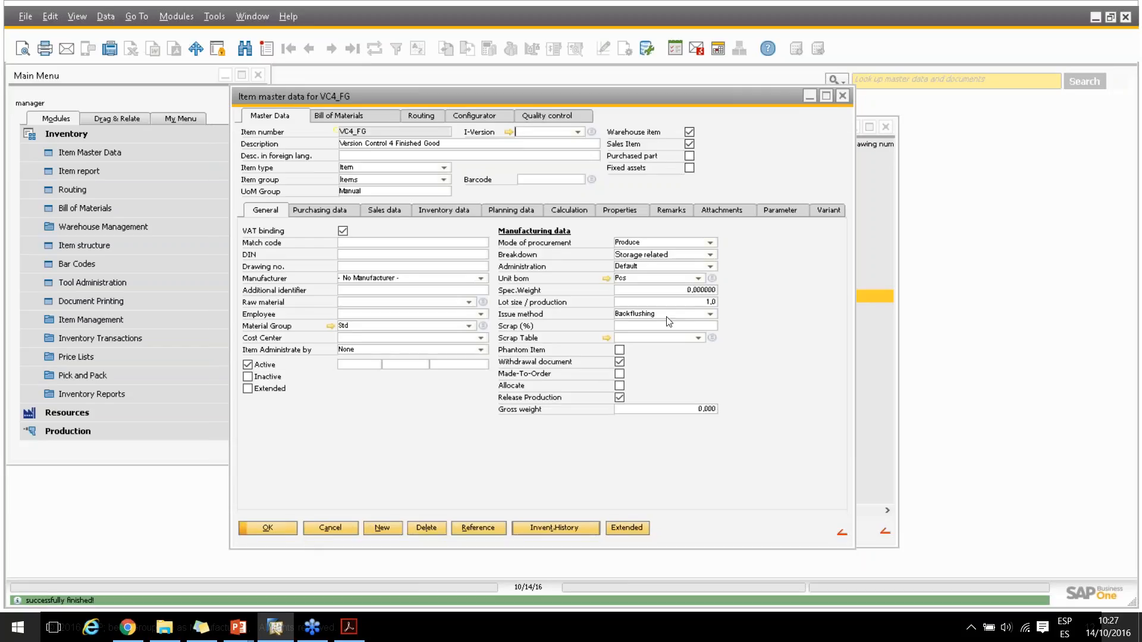
Set VC4_FG's I-Version to 0001 and Administration to Separate Bill of Materials, then save the item
left_click(578, 132)
left_click(557, 152)
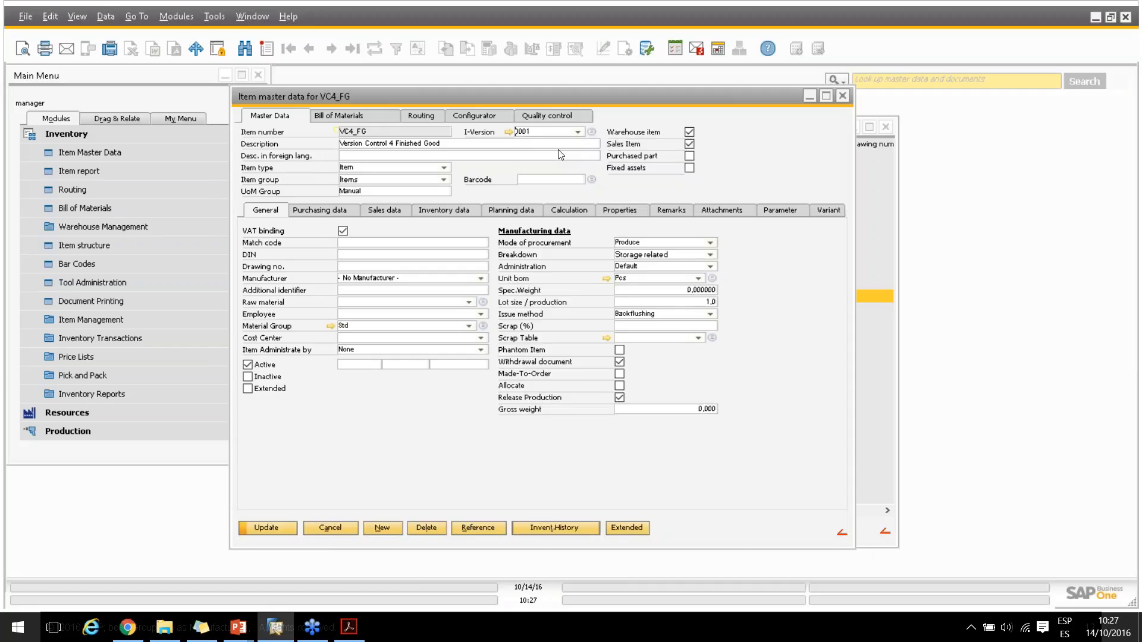
left_click(711, 267)
left_click(637, 301)
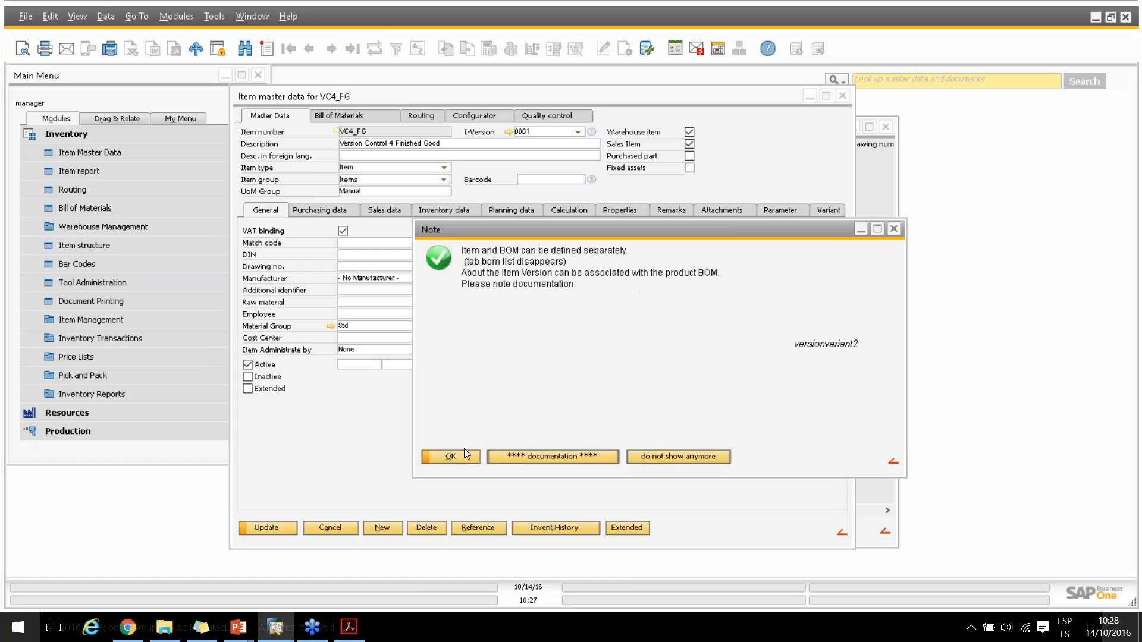
left_click(462, 453)
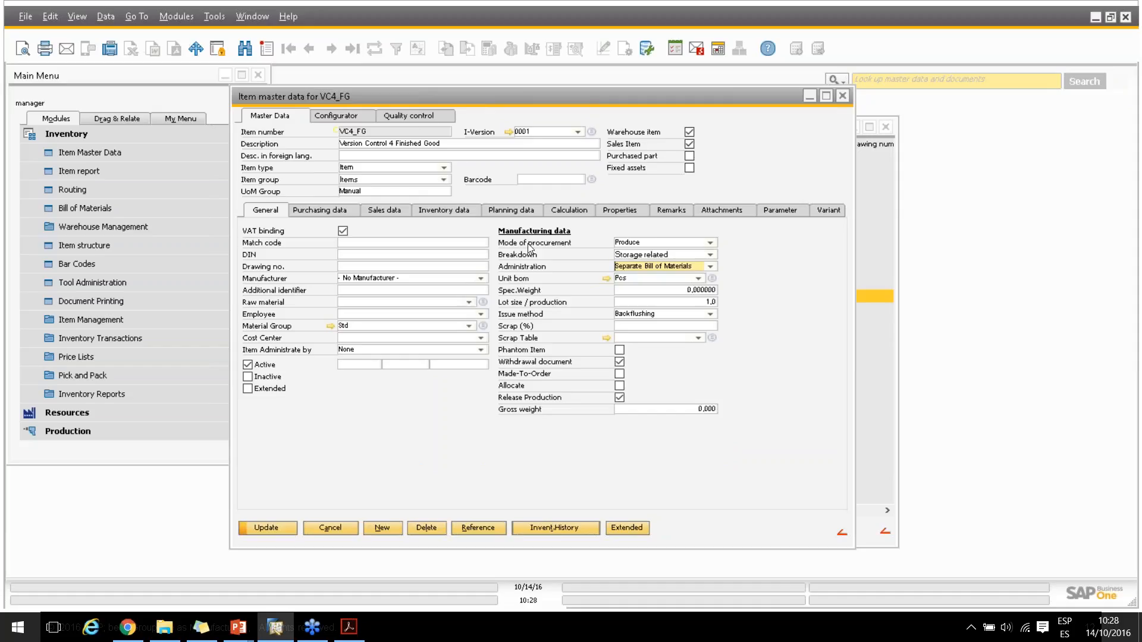
left_click(266, 526)
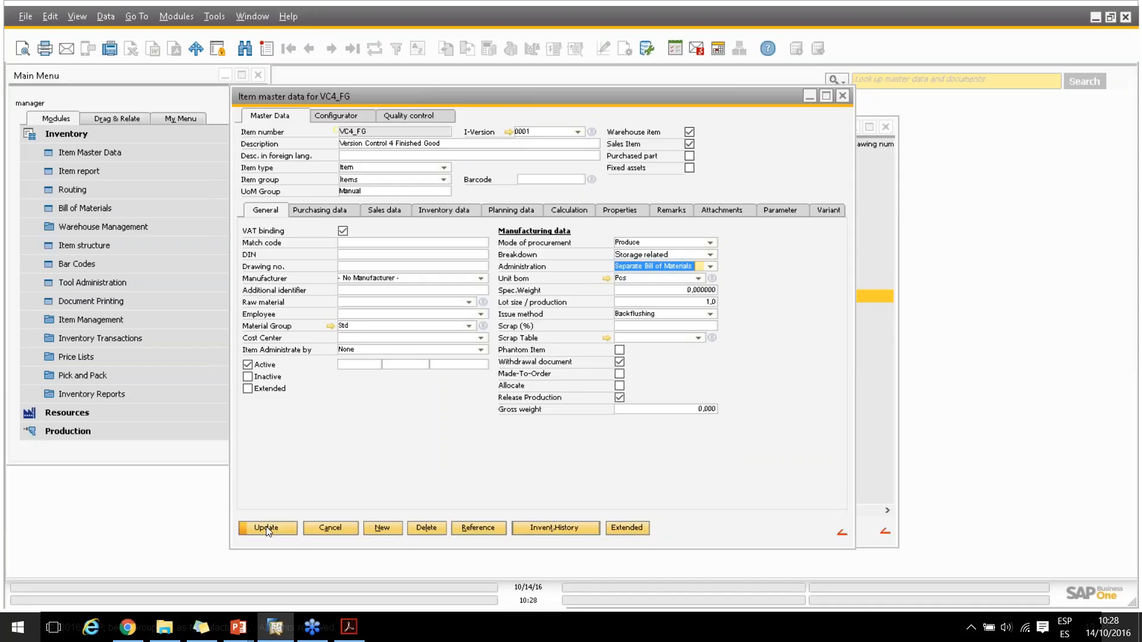
left_click(266, 528)
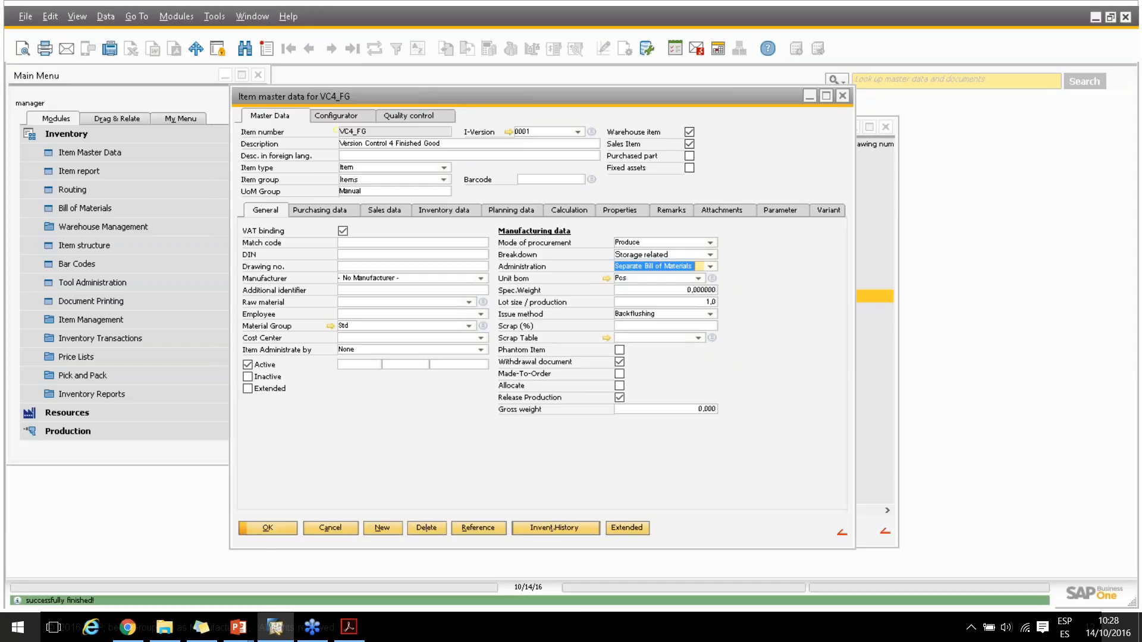
Assign bill of materials VC4_BOM1 to version 0001 of VC4_FG and save the version
left_click(592, 132)
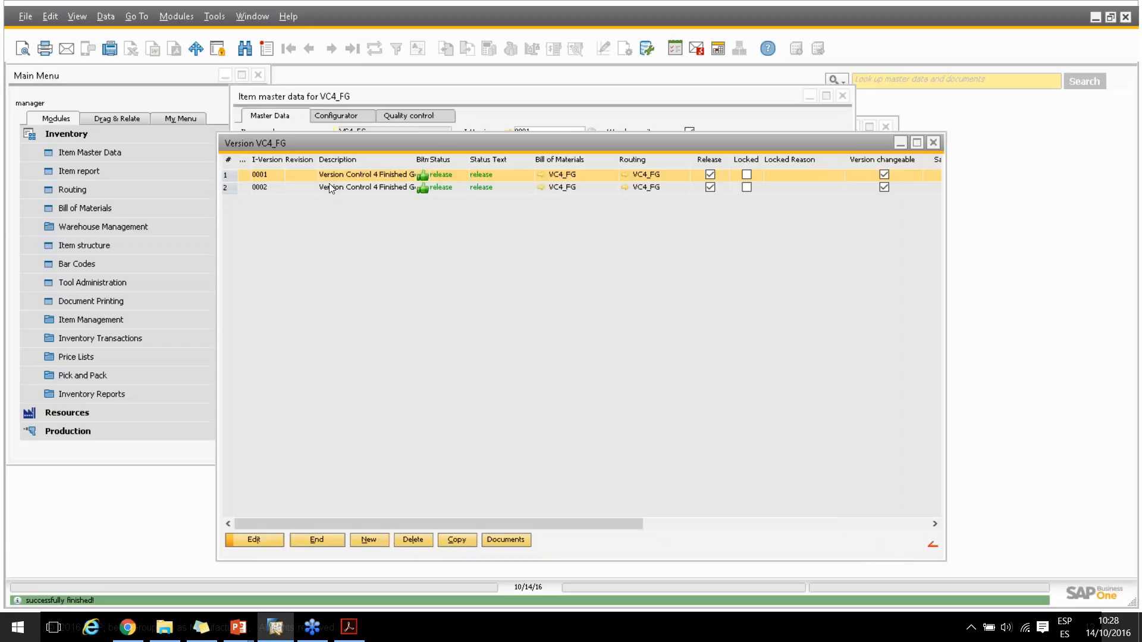
double_click(341, 173)
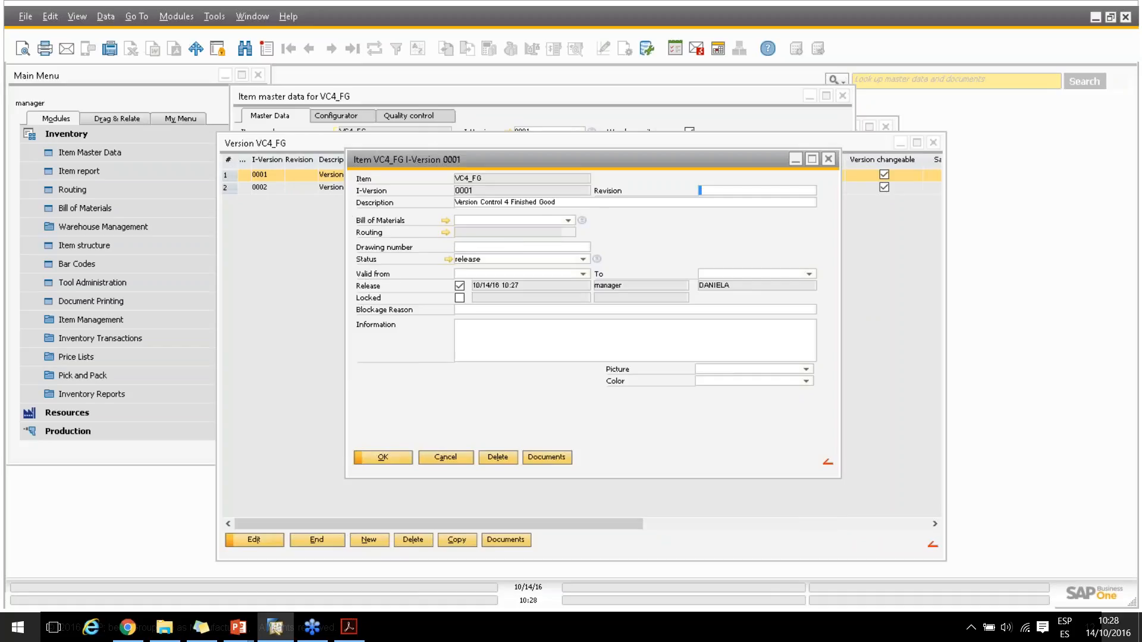
left_click(567, 221)
left_click_drag(829, 242, 831, 343)
left_click(458, 326)
left_click(459, 325)
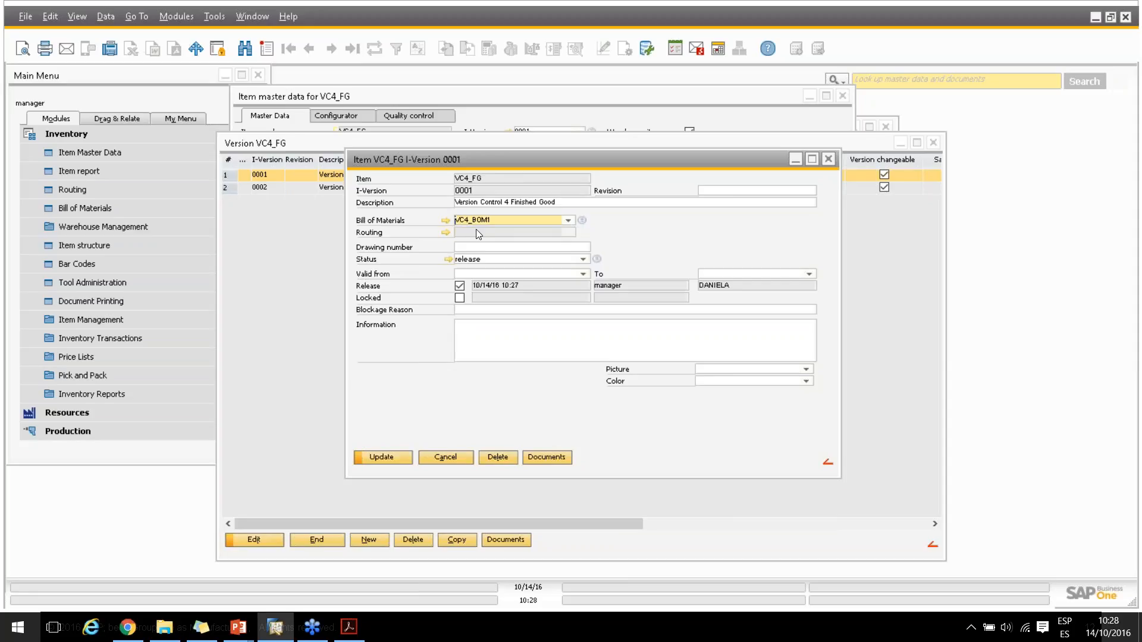
left_click(376, 456)
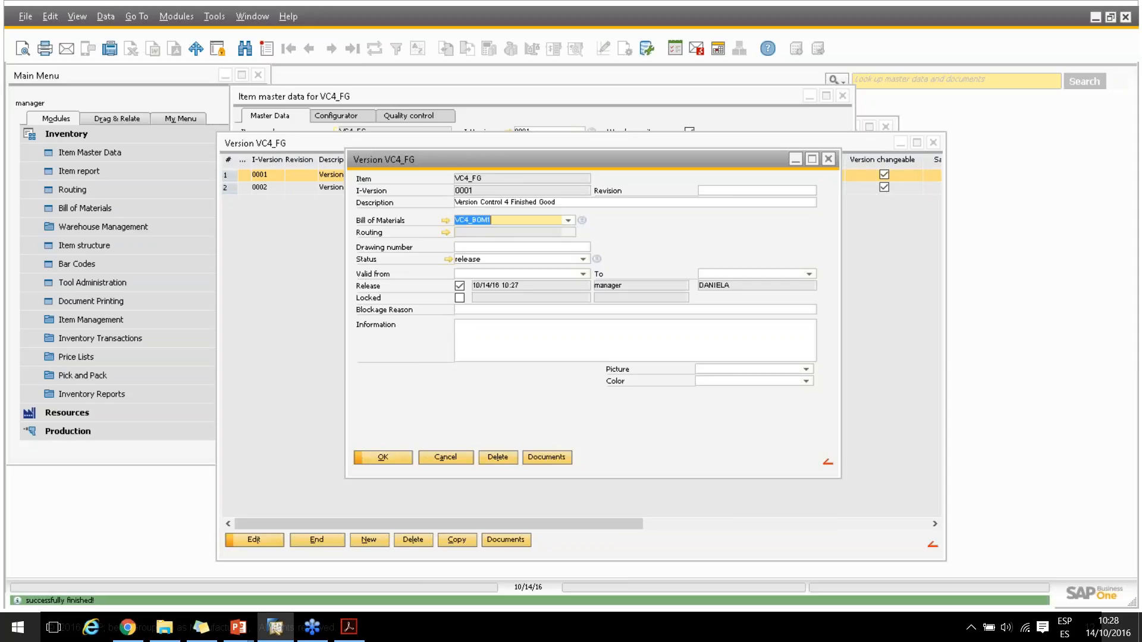
left_click(376, 457)
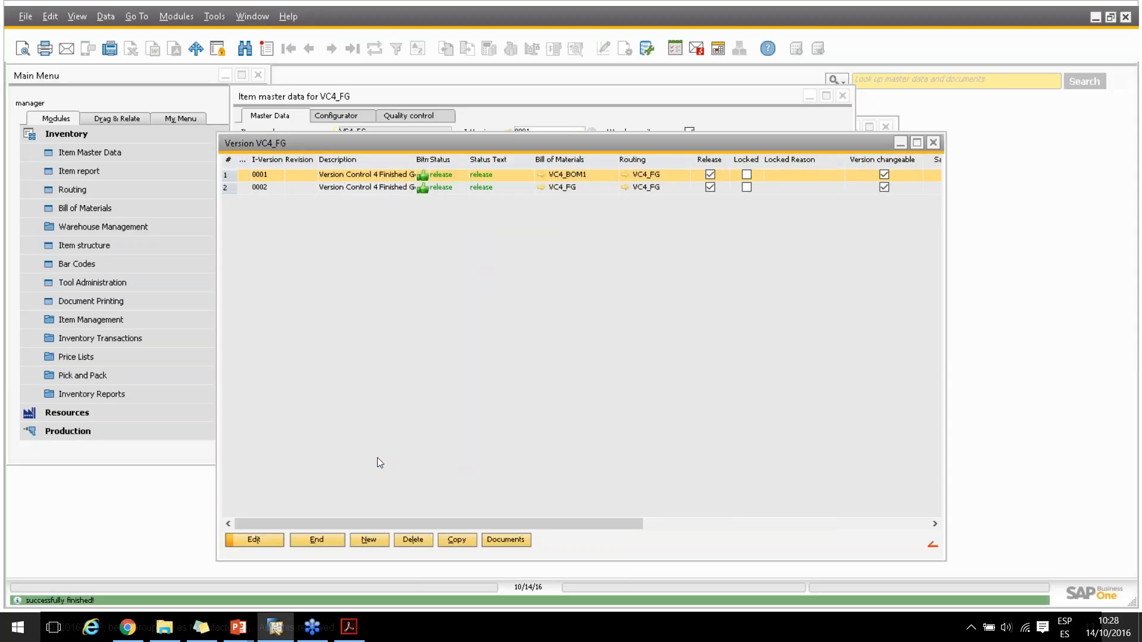
Assign bill of materials VC4_BOM2 to version 0002 of VC4_FG, save it and close the version list
double_click(367, 184)
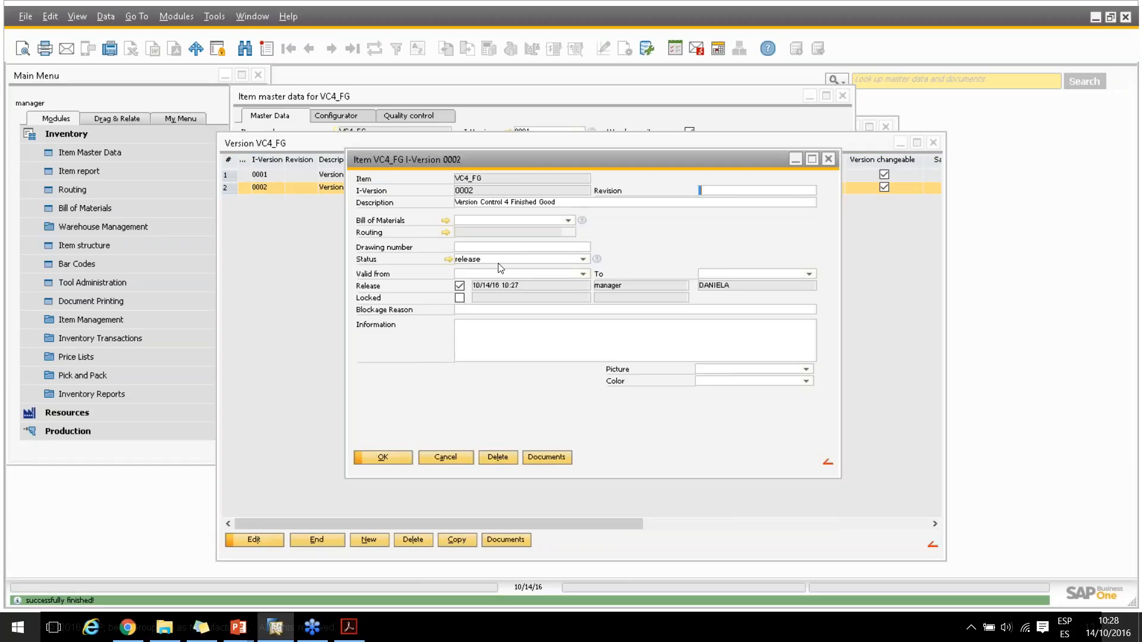
left_click(568, 219)
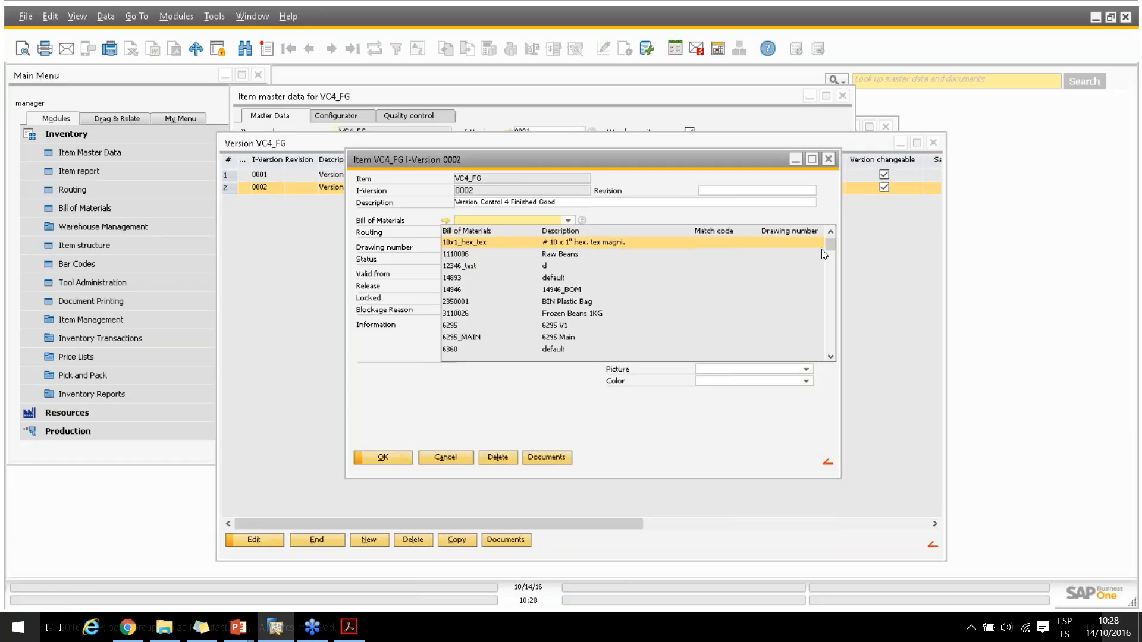
left_click_drag(830, 251, 847, 355)
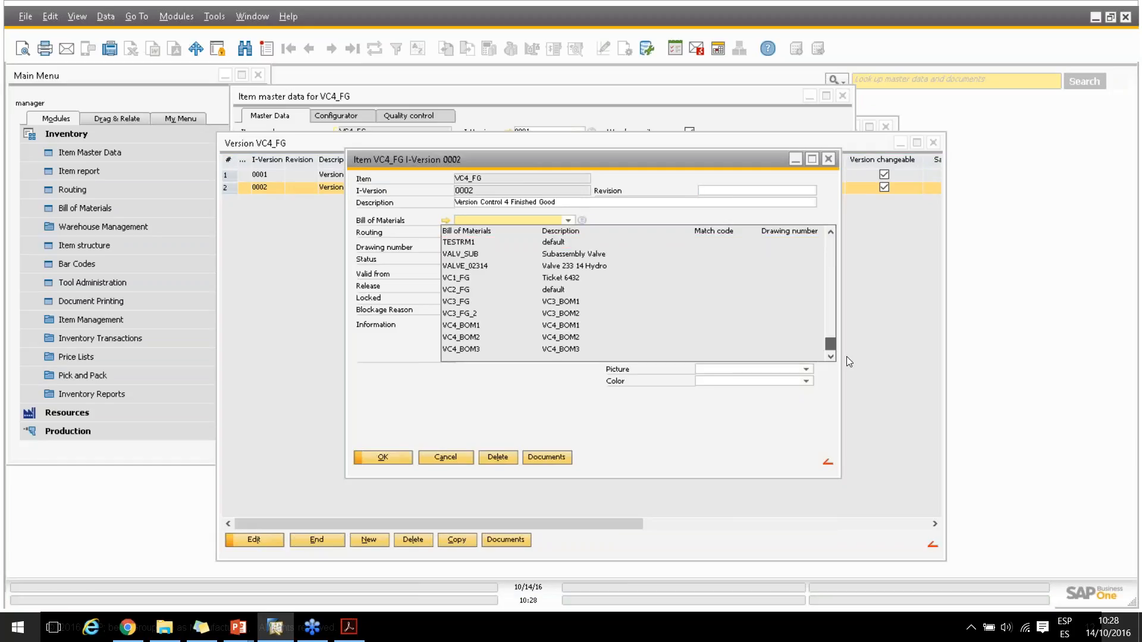
left_click(548, 337)
left_click(568, 219)
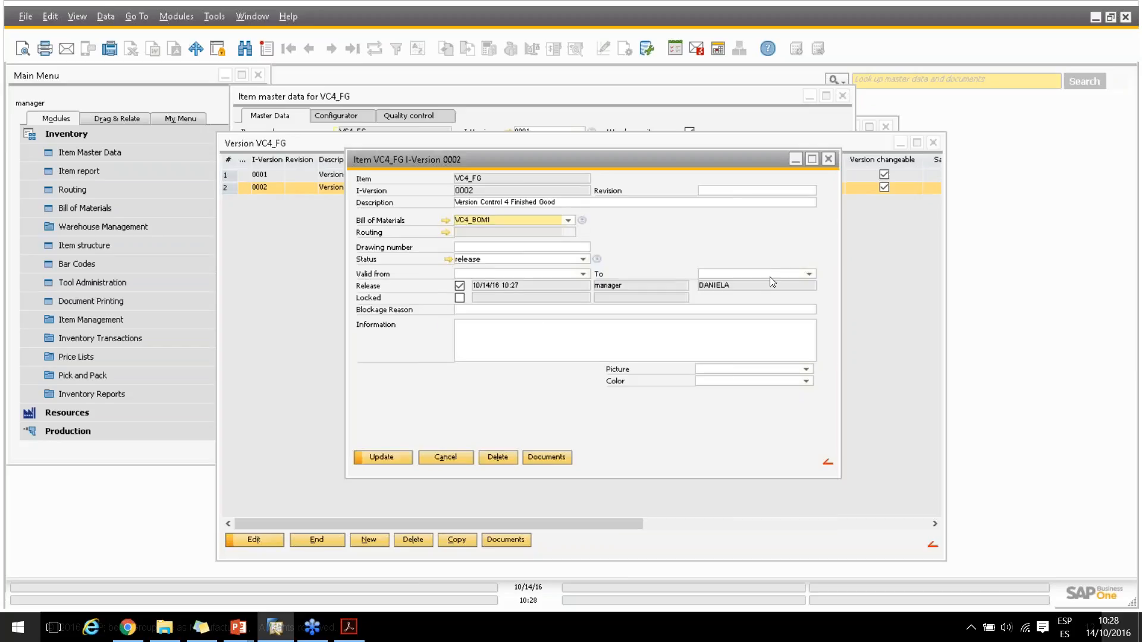
left_click(578, 324)
left_click(384, 459)
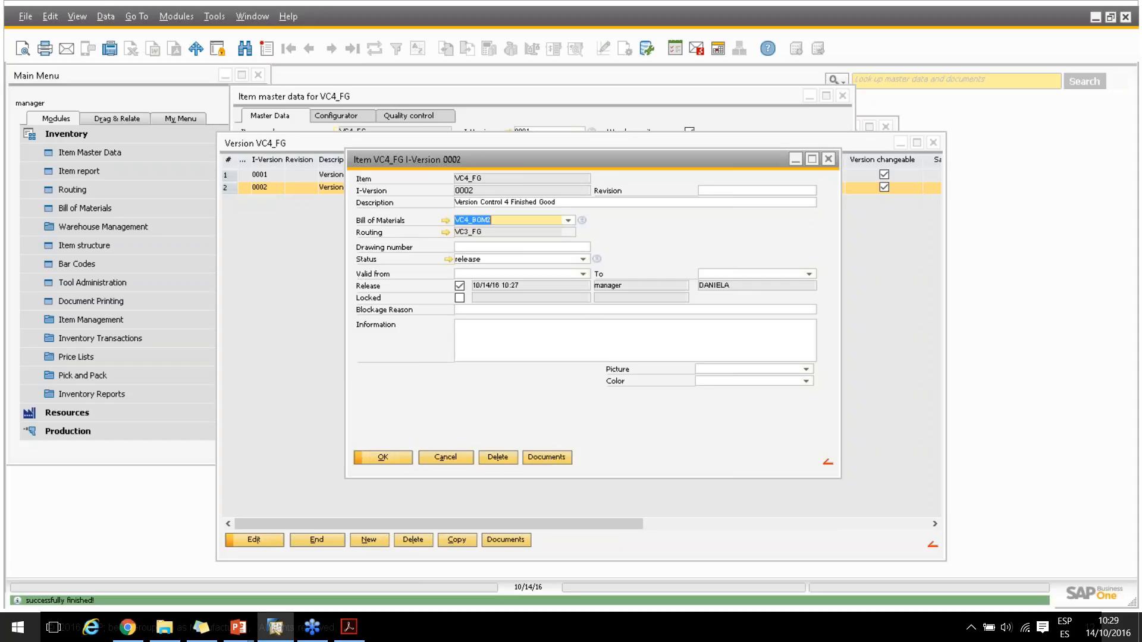
left_click(389, 457)
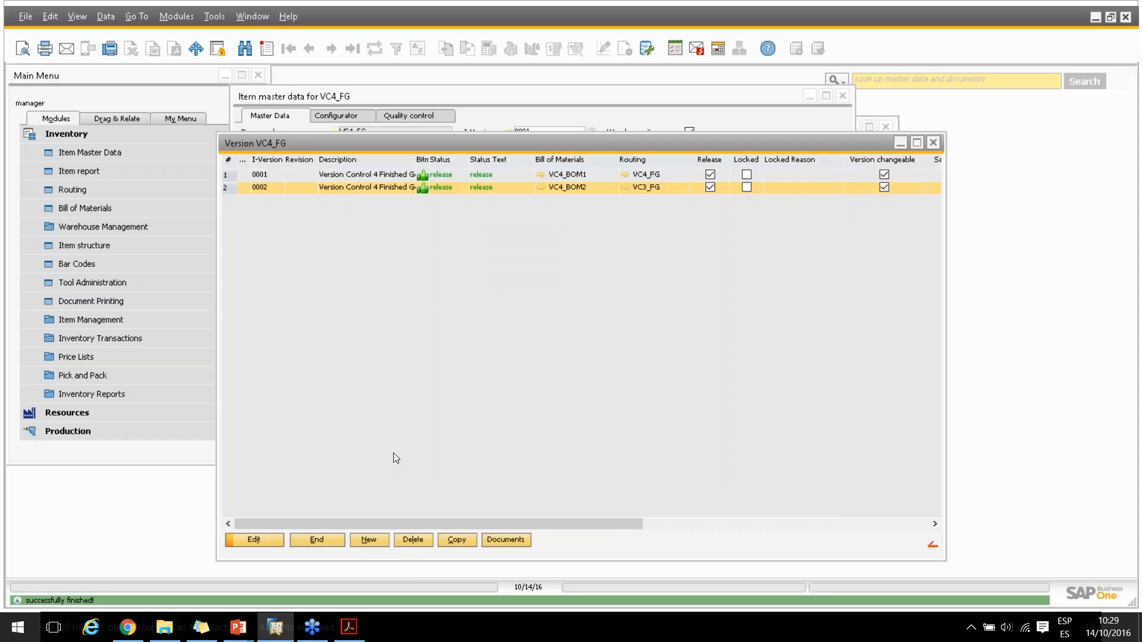
left_click(304, 541)
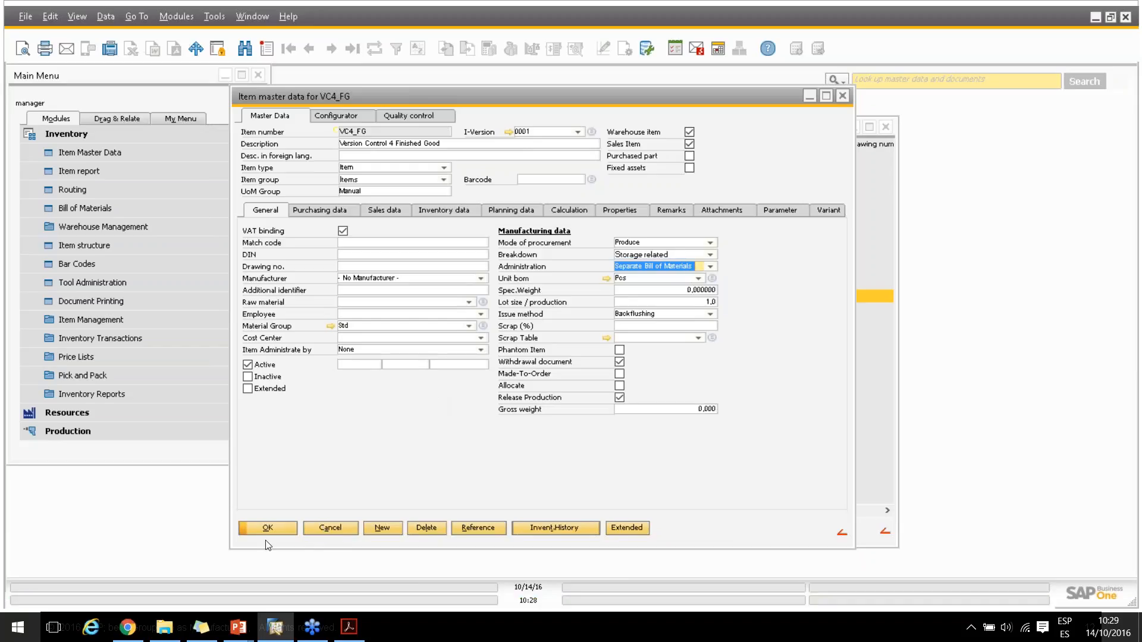
Close the item master data, examine the components of VC4_FG's versions 0001 and 0002 in the item structure, and close it
left_click(269, 529)
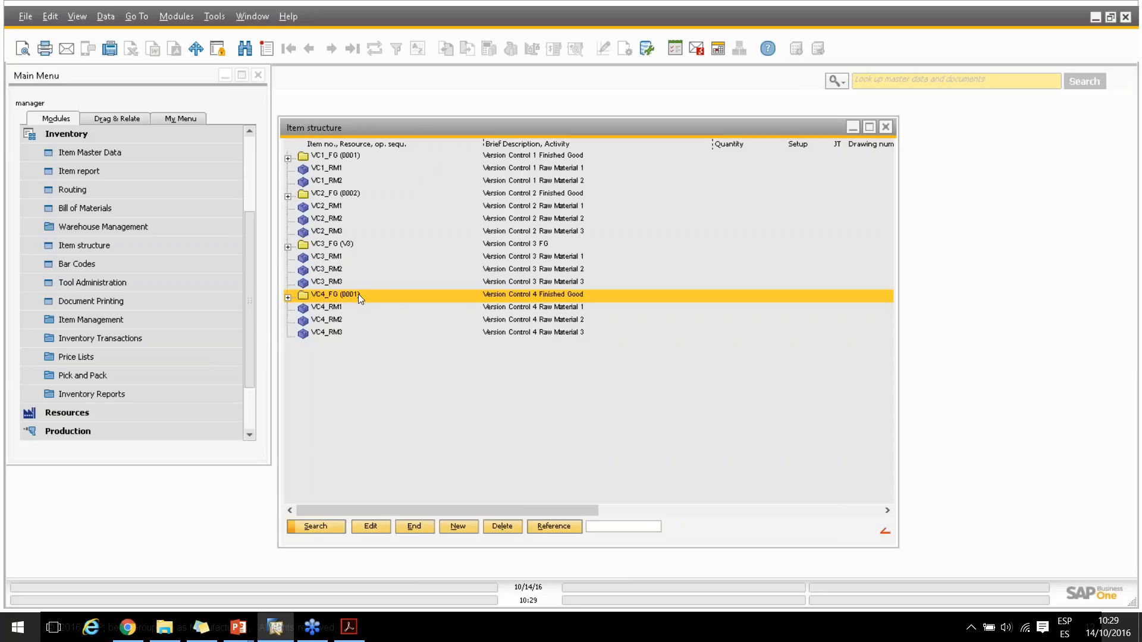
left_click(288, 297)
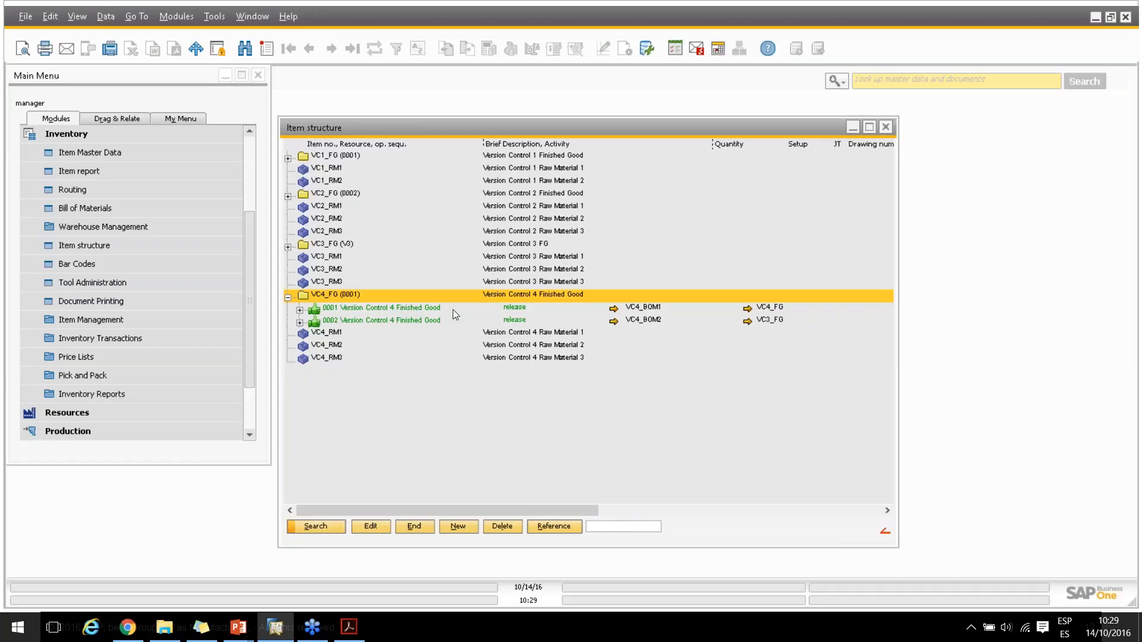
left_click(299, 309)
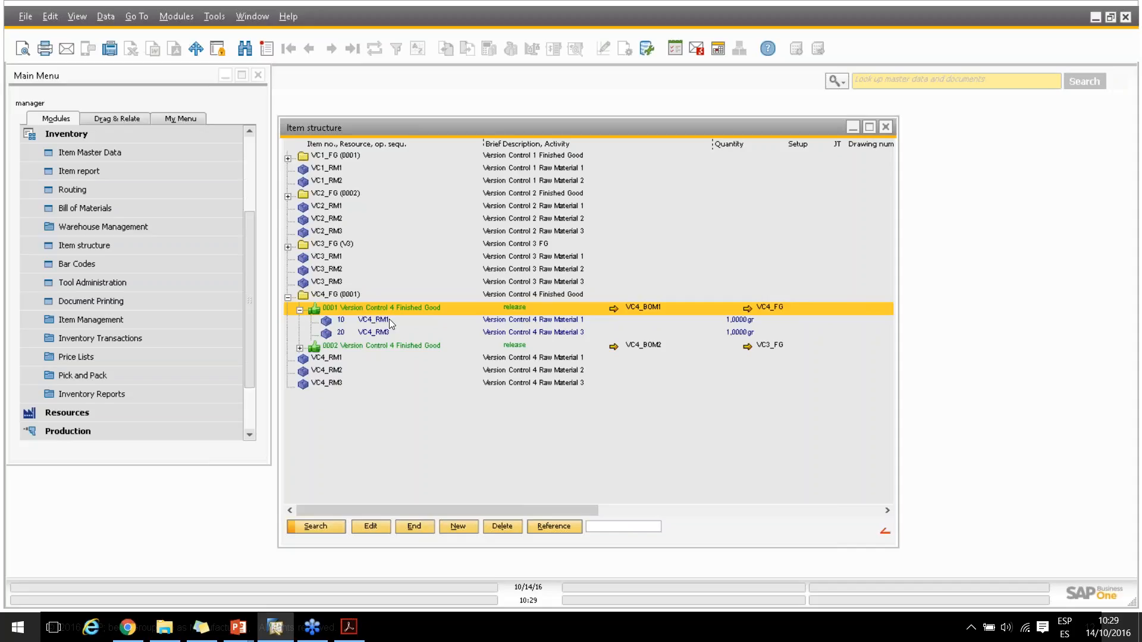
left_click(301, 348)
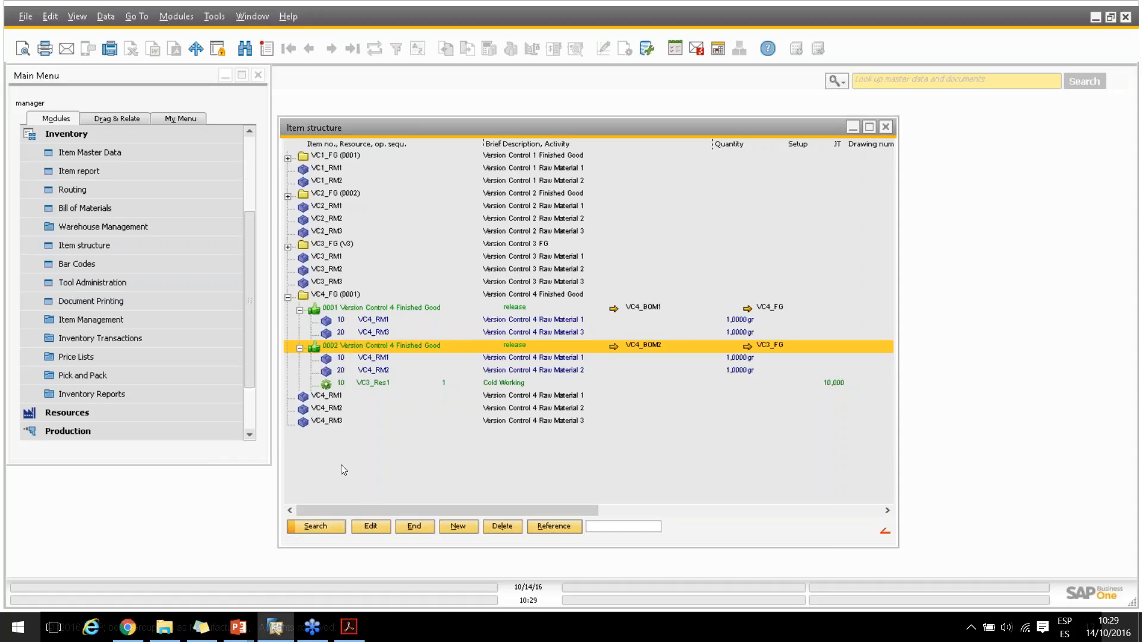
left_click(404, 527)
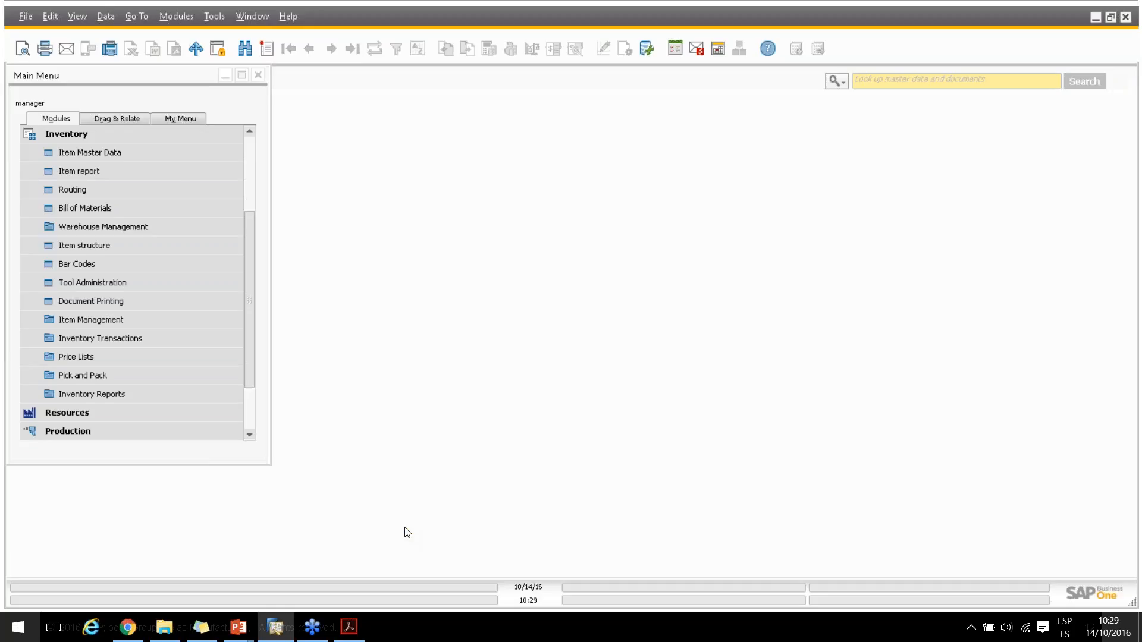
Show the inventory bills of materials and filter the list by "vc"
left_click(85, 212)
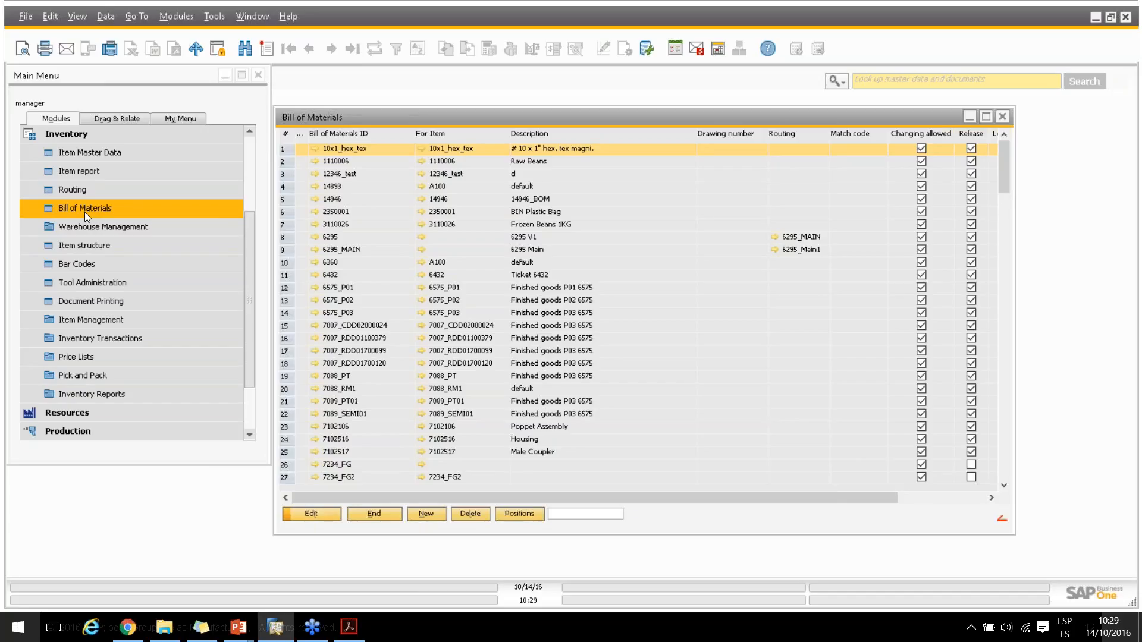
left_click(580, 519)
type("vc")
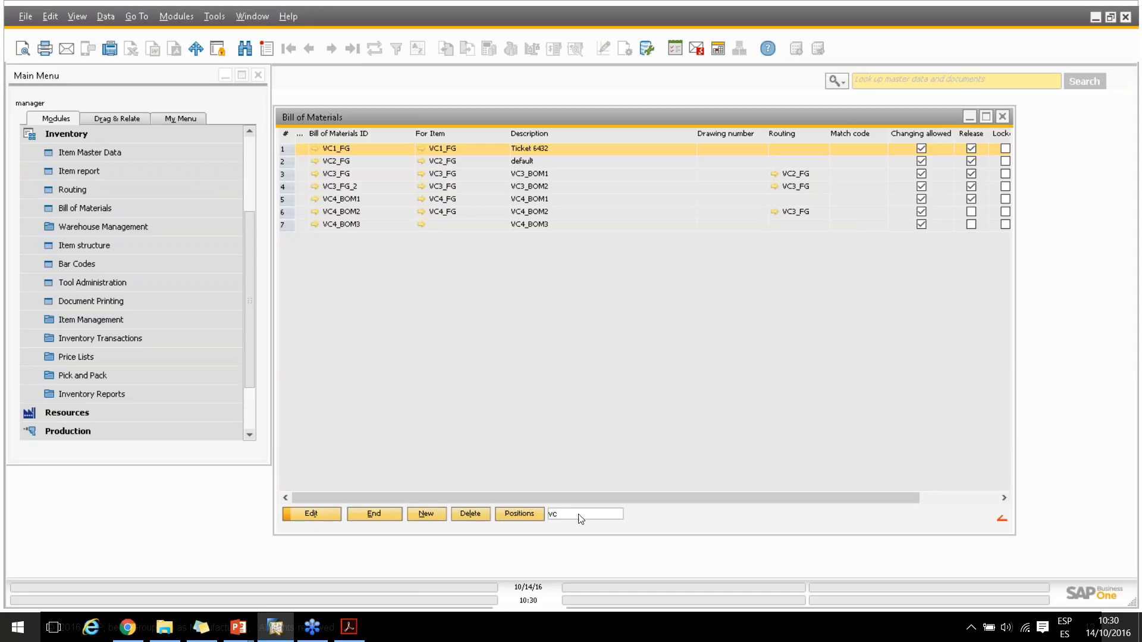
Duplicate bill of materials VC4_BOM1 to a new bill VC4_BOM4 with the description VC4_BOM4
left_click(351, 201)
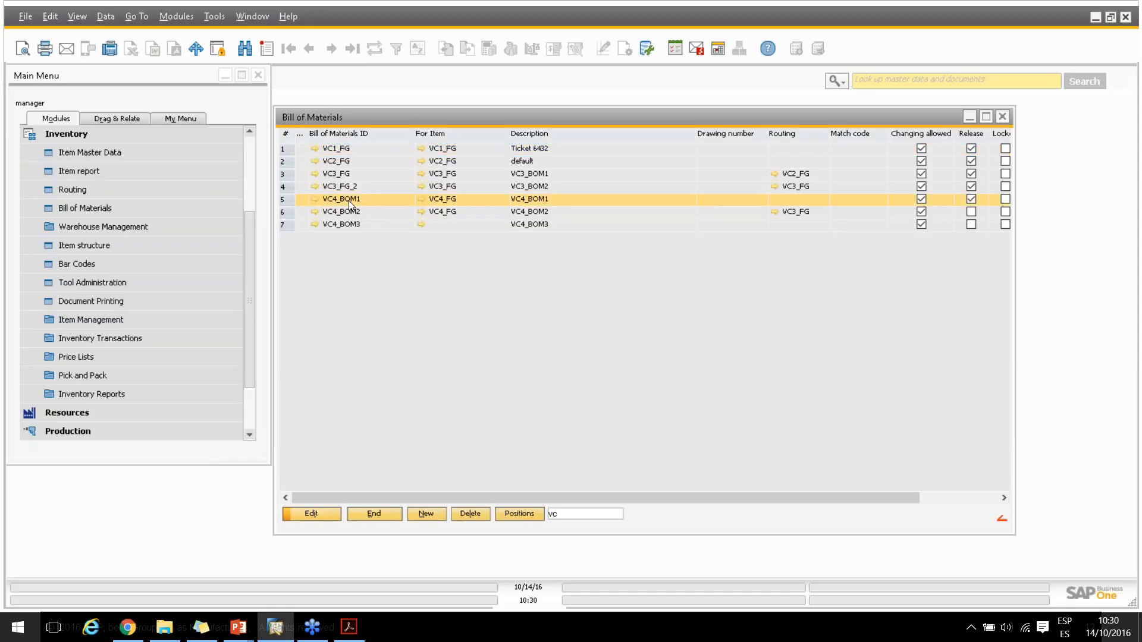
right_click(348, 201)
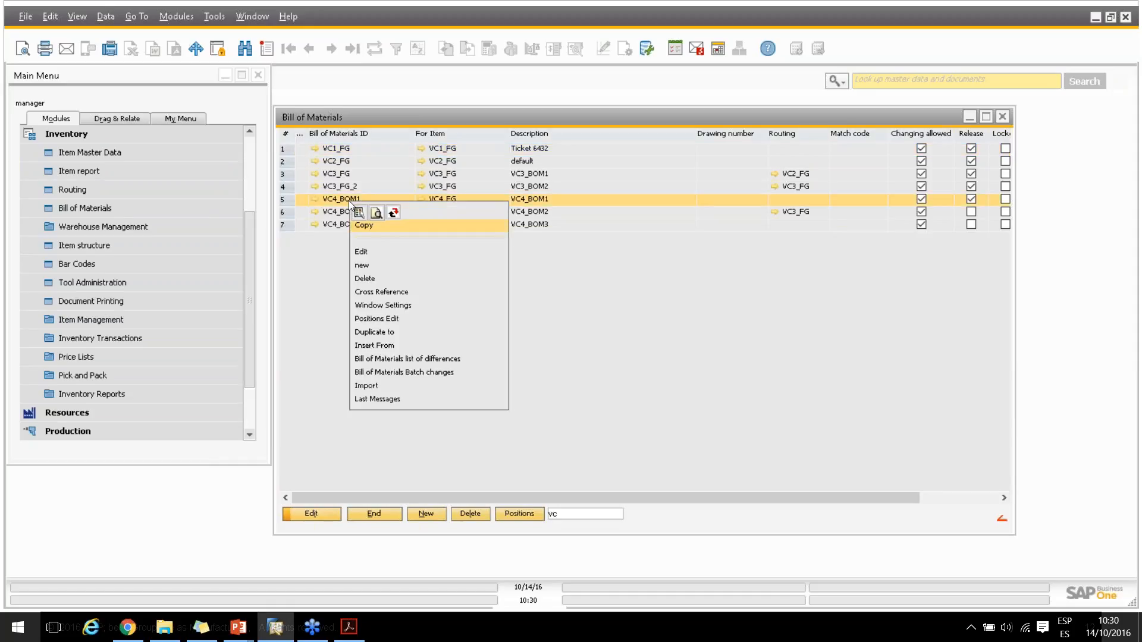
left_click(368, 334)
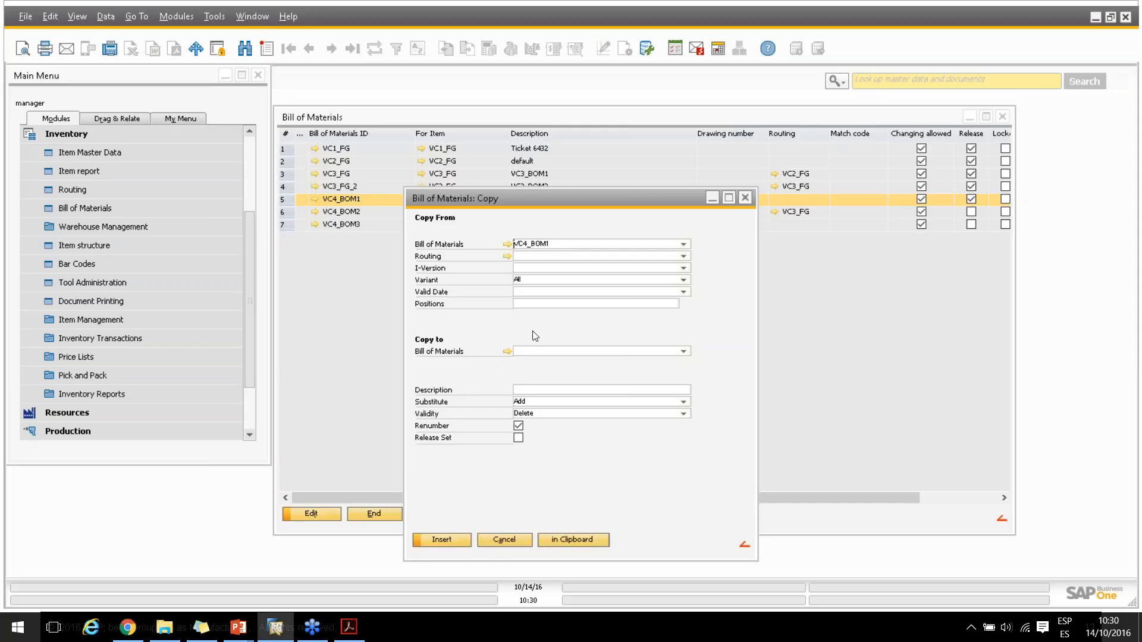
left_click(534, 353)
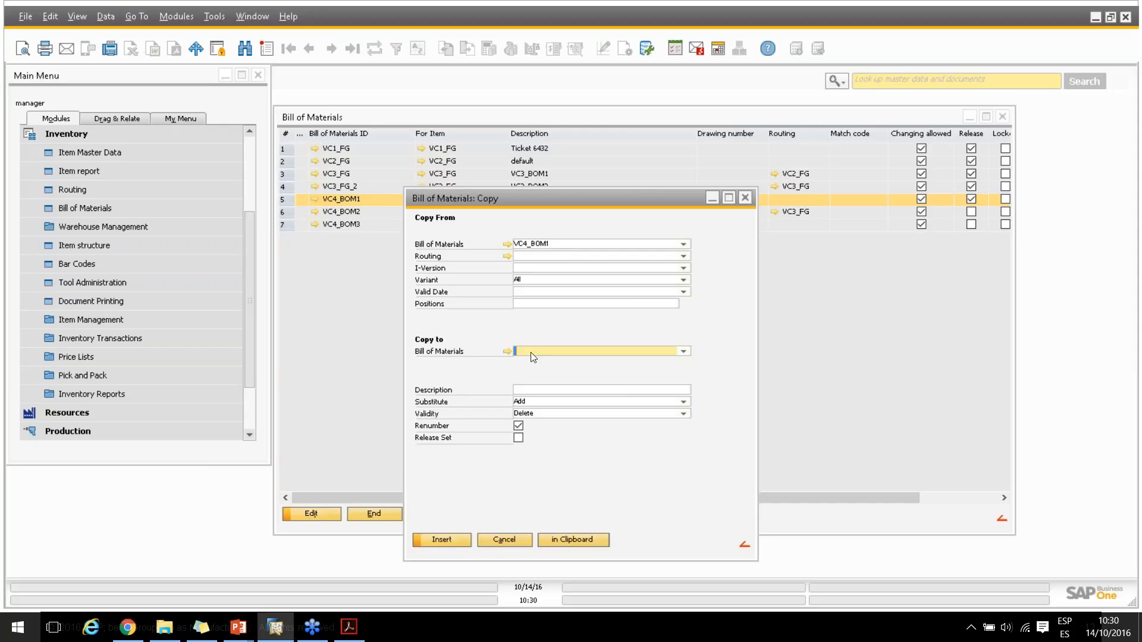
type("VC4_BOM4")
left_click(524, 390)
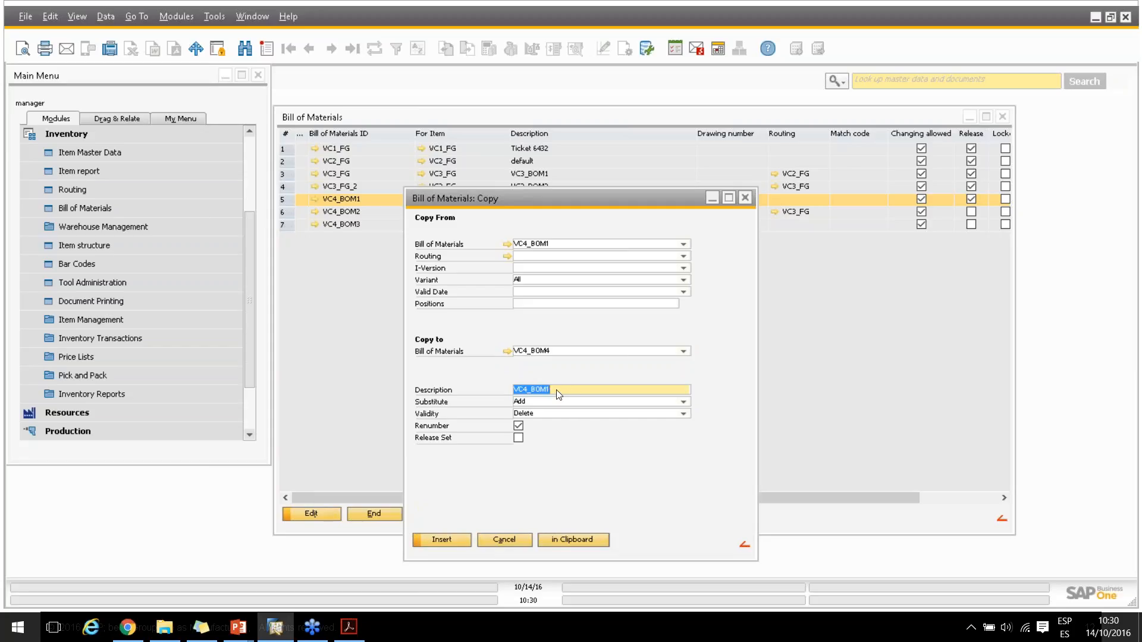
left_click(559, 395)
key("BackSpace")
type("4")
left_click(447, 540)
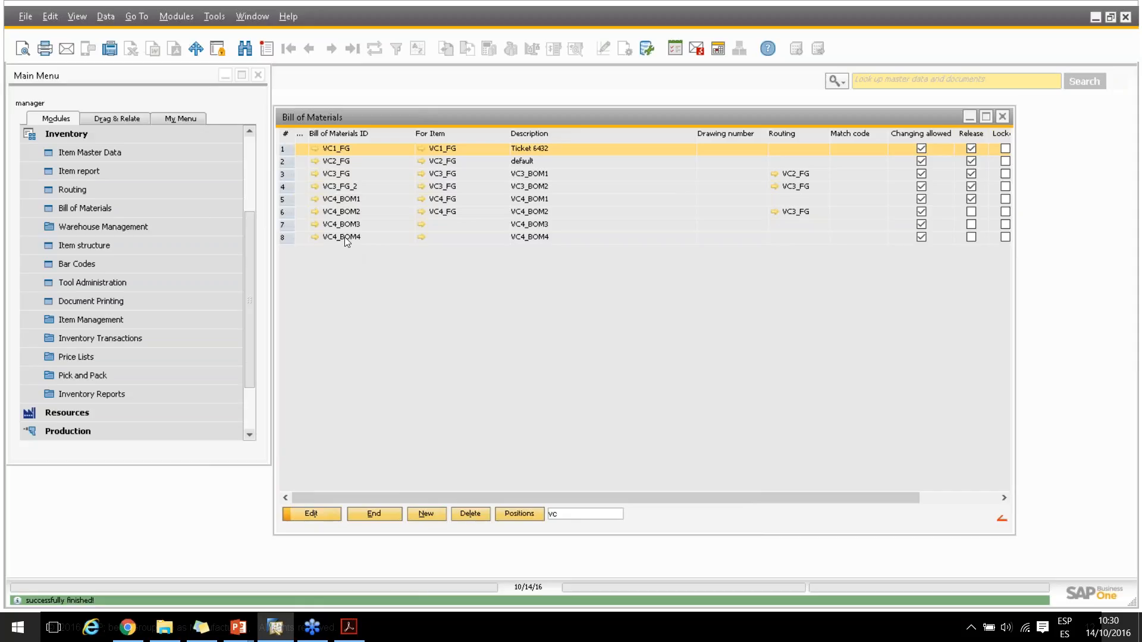
Add item VC1_RM1 as position 30 in bill of materials VC4_BOM4
left_click(345, 237)
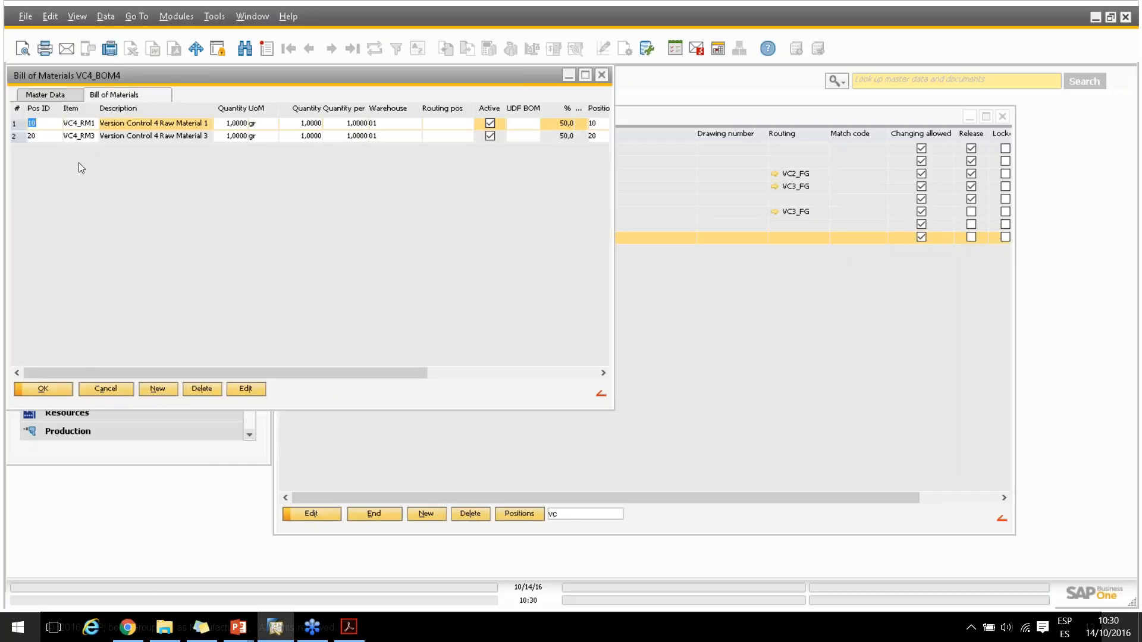
left_click(158, 389)
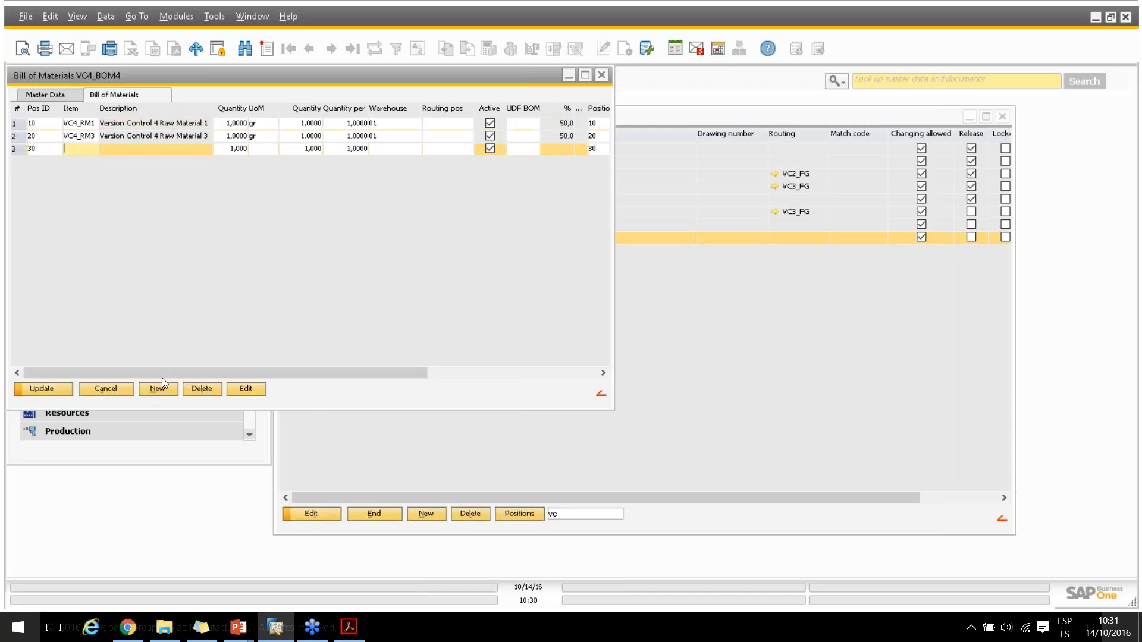
left_click(74, 148)
left_click(92, 166)
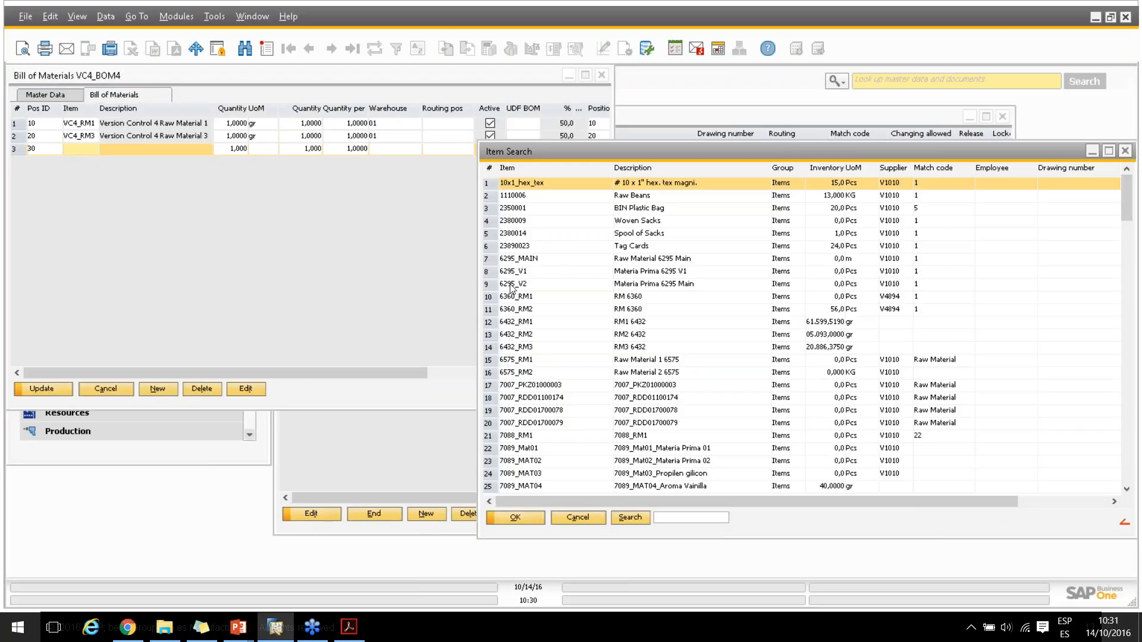
scroll(513, 290, "down", 12)
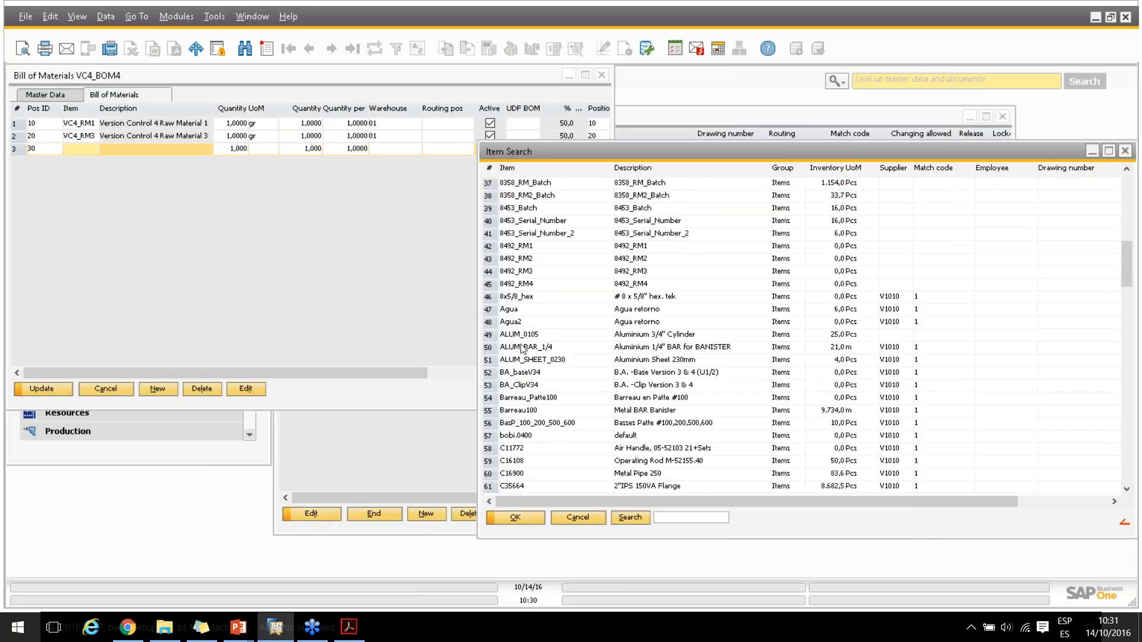
left_click(663, 518)
type("vc")
key("Return")
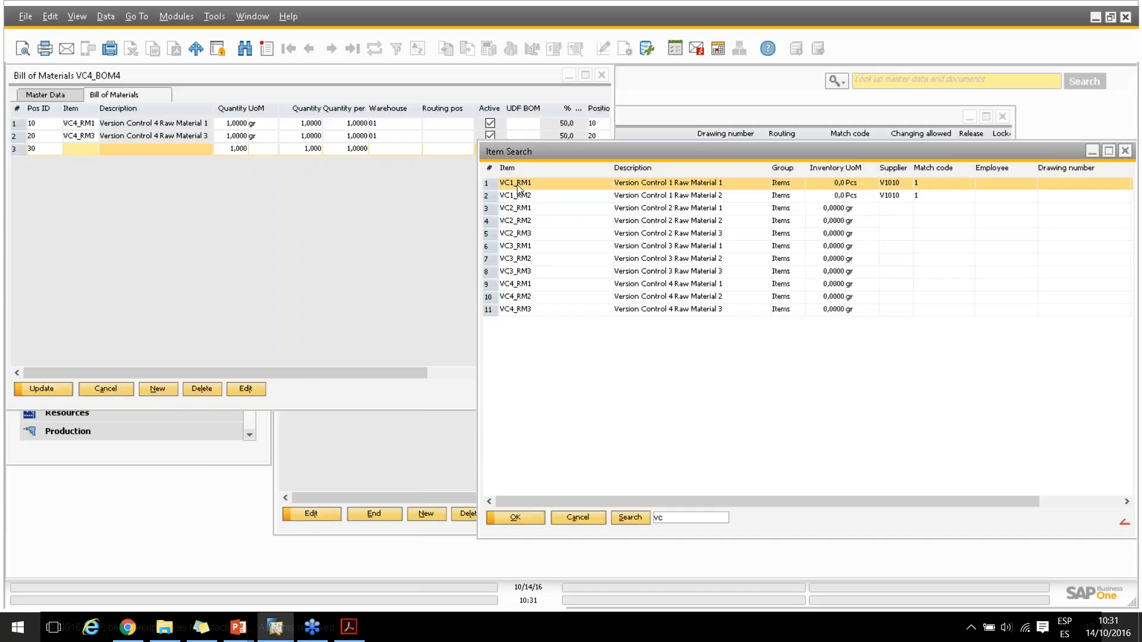
left_click(528, 519)
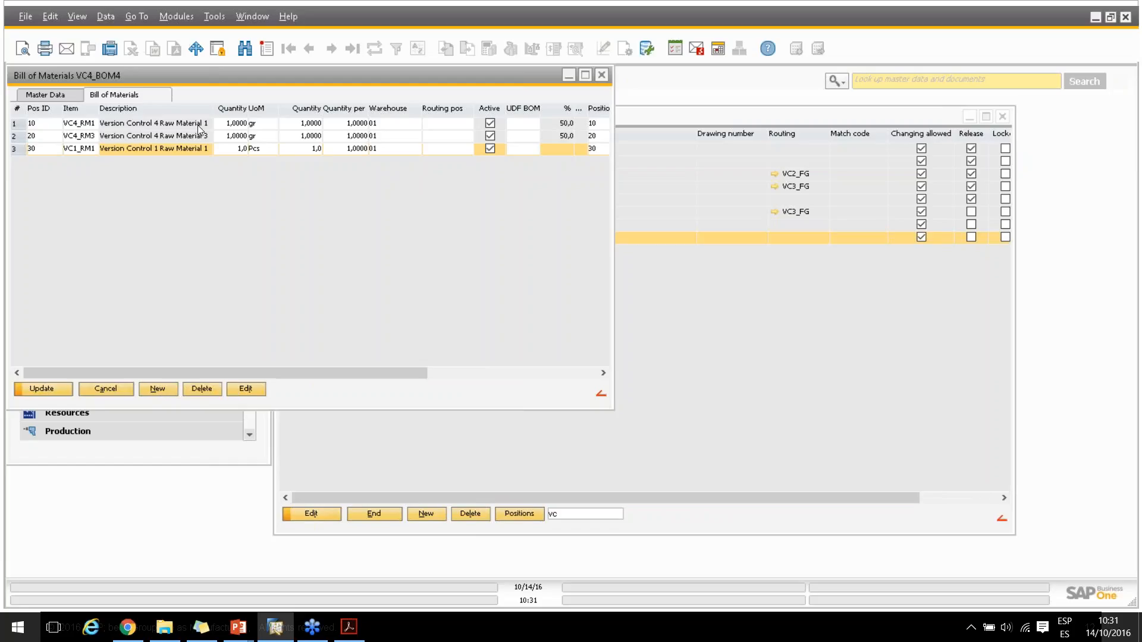
Set the quantity of VC4_RM1 in VC4_BOM4 to 2, save the bill, and close the bill of materials windows
left_click(235, 124)
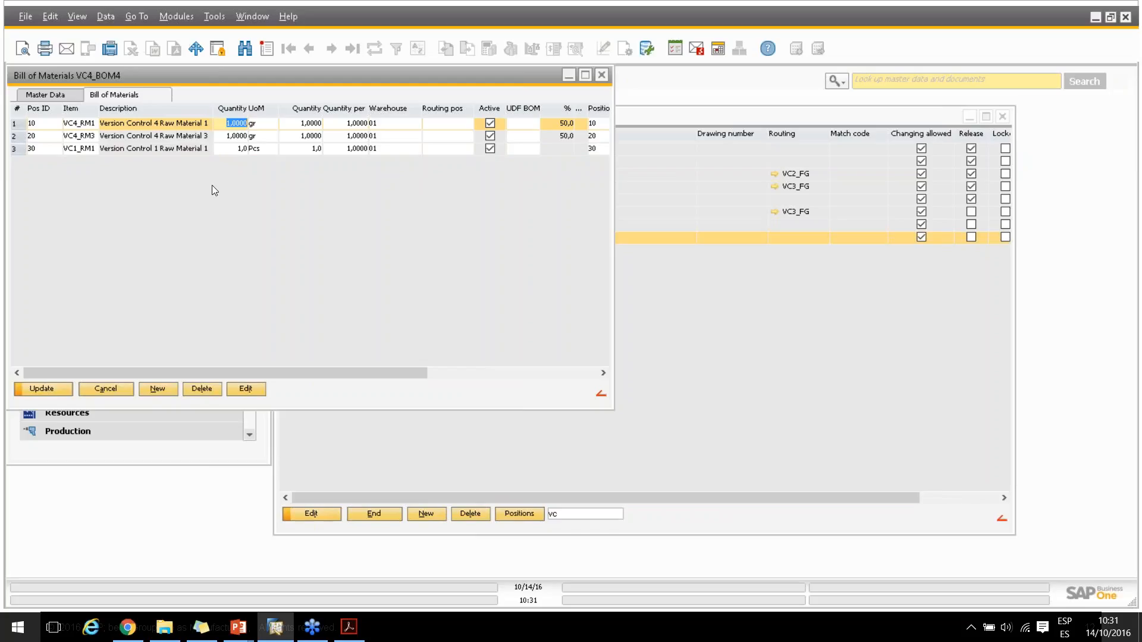
type("2")
key("Tab")
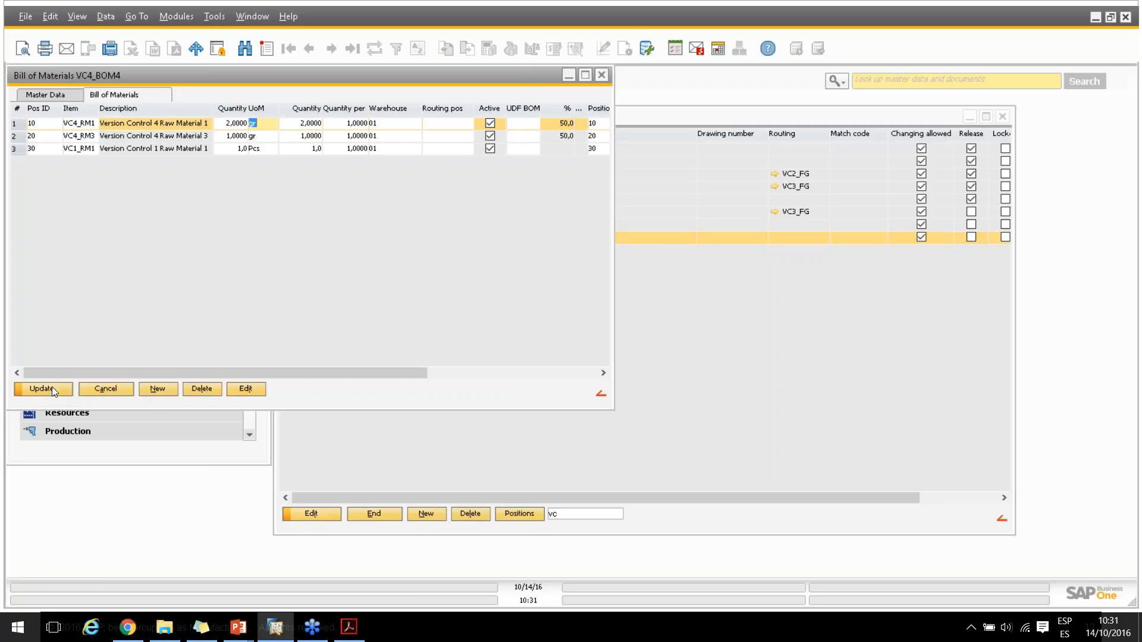
key("Down")
key("Down")
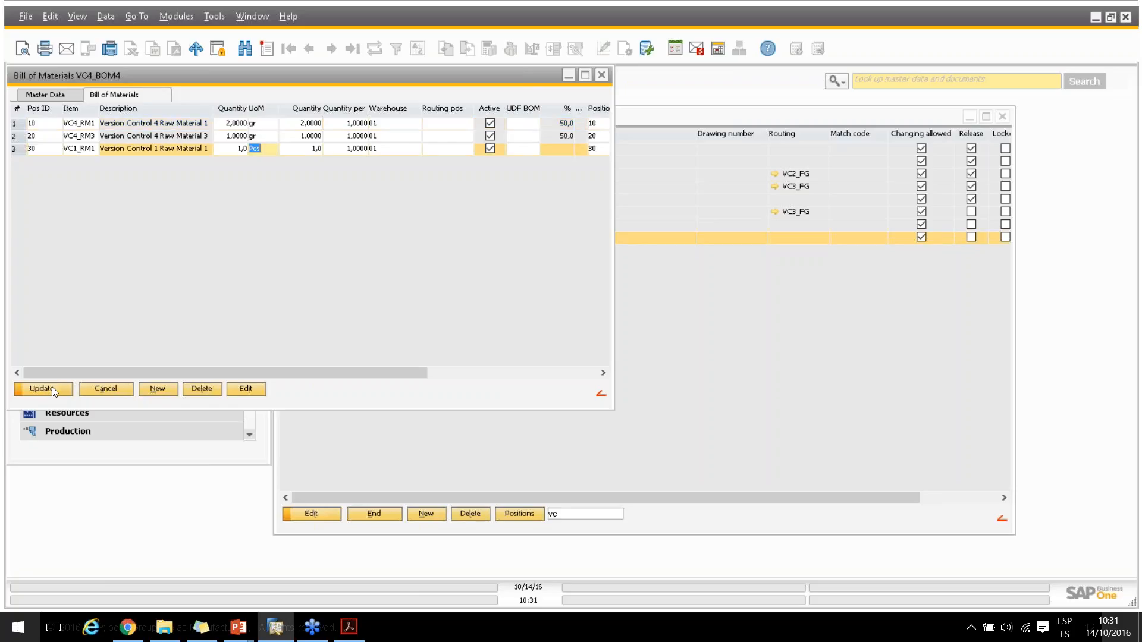
left_click(52, 388)
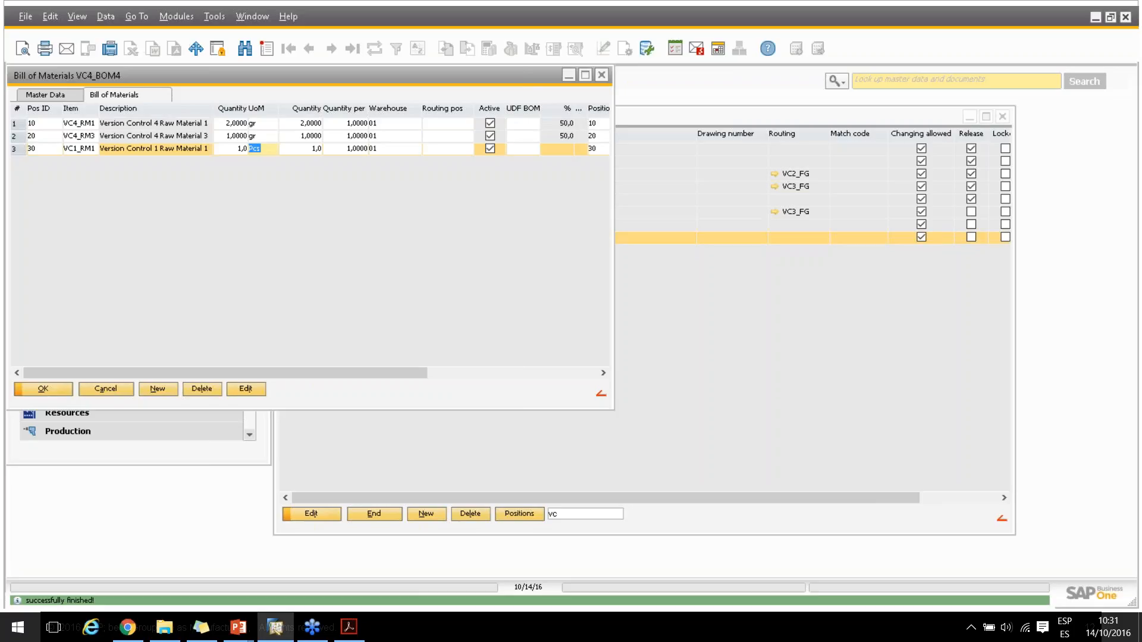
left_click(105, 388)
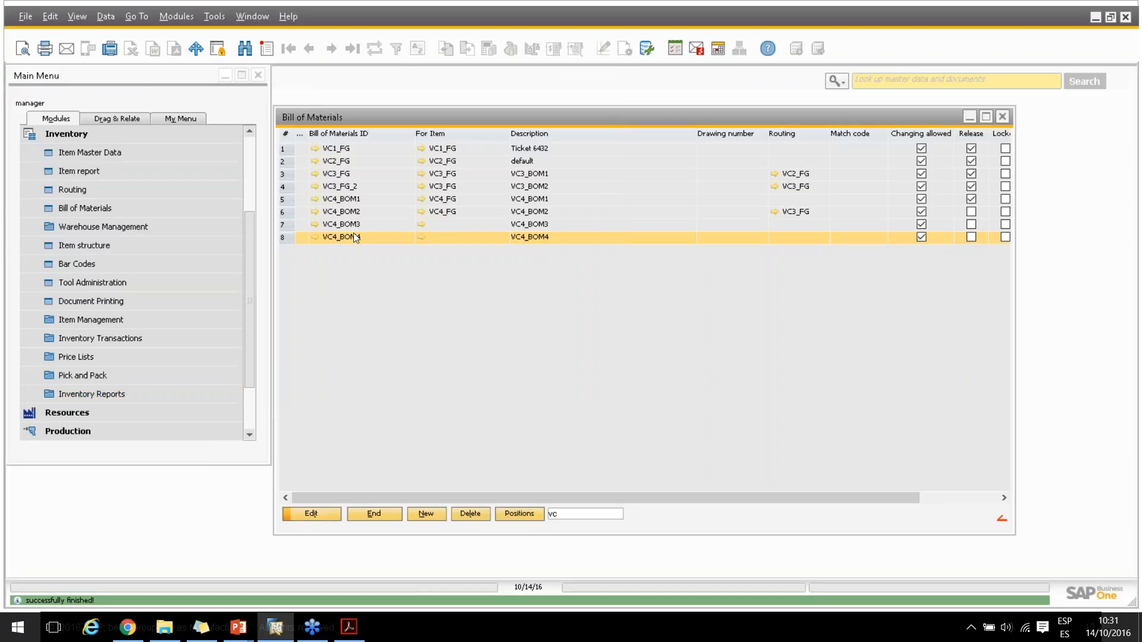
left_click(377, 513)
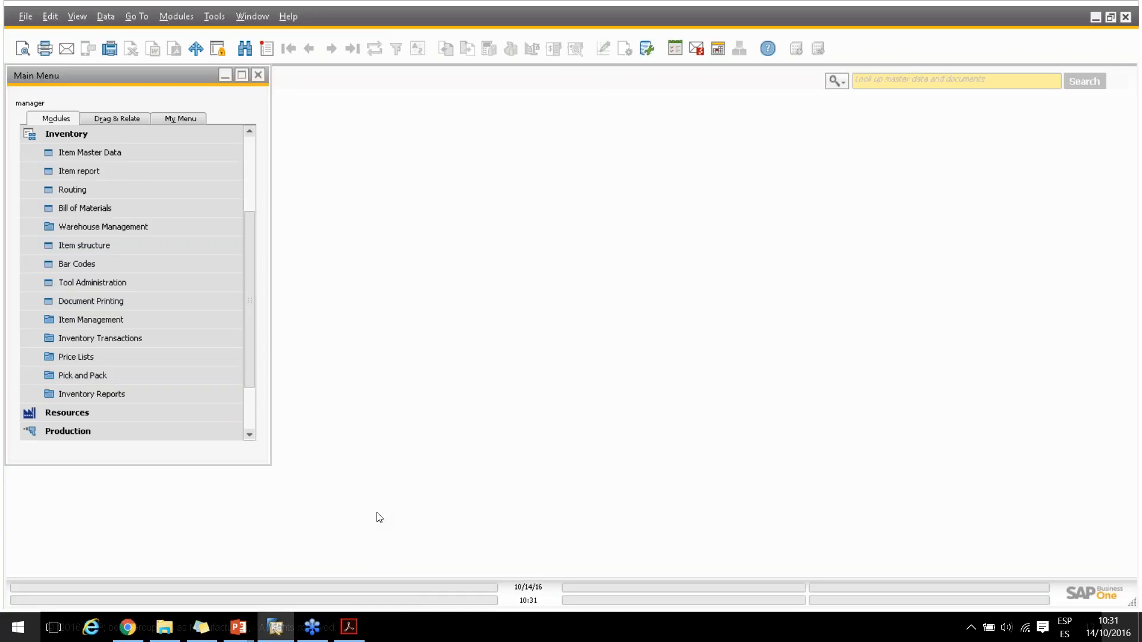
Switch to the PowerPoint presentation, advance to the Version Control Reports agenda slide, and return to SAP Business One
key("alt+Tab")
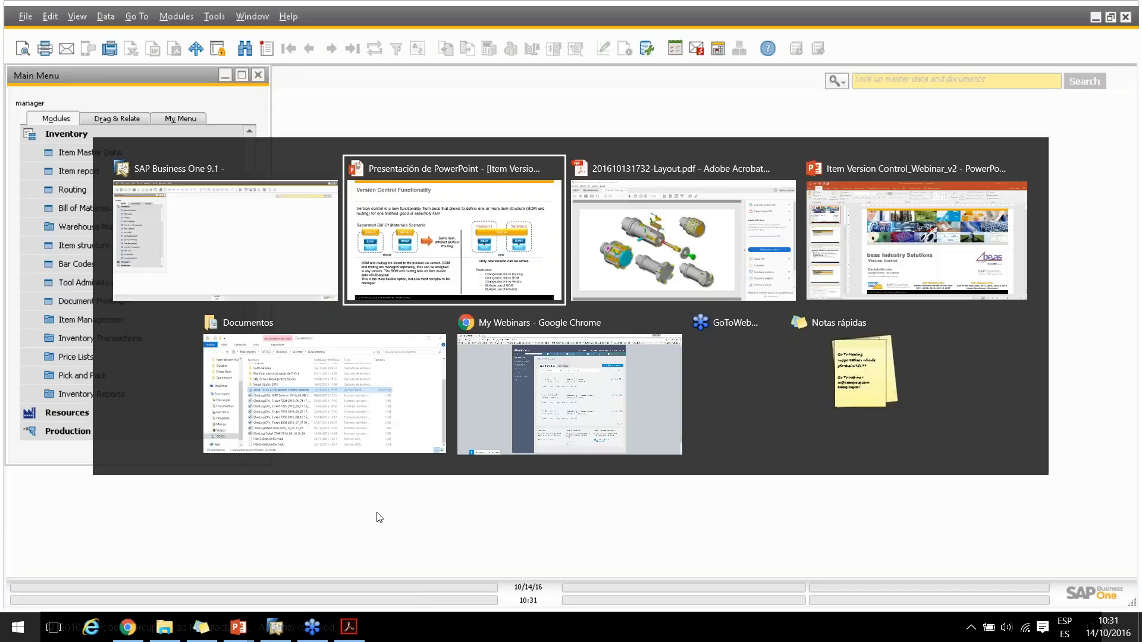
key("Right")
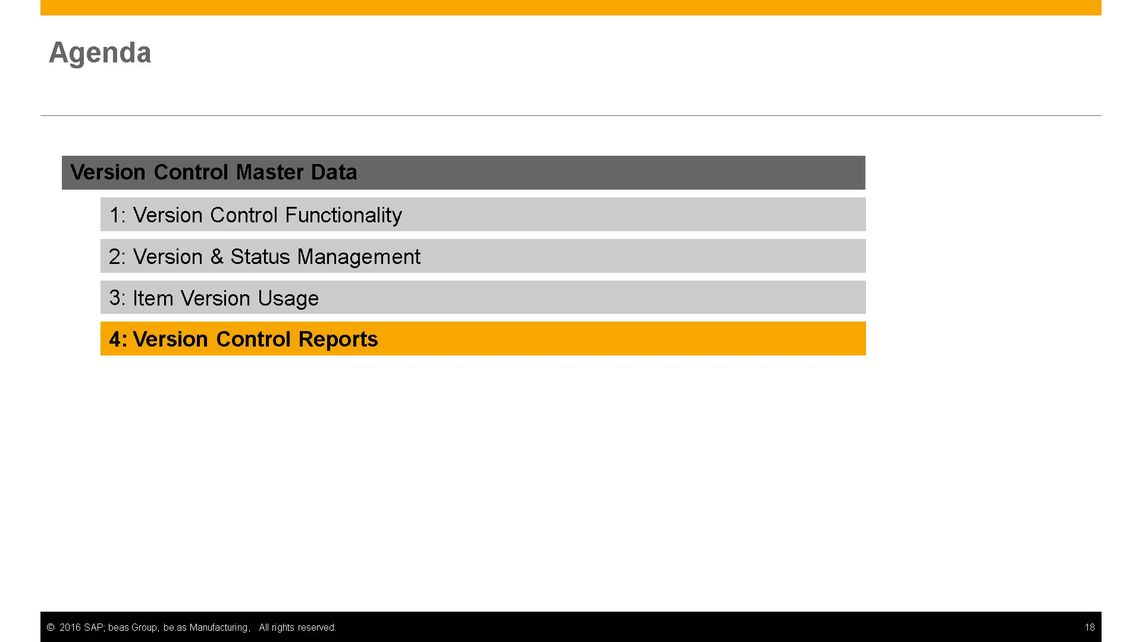
key("alt+Tab")
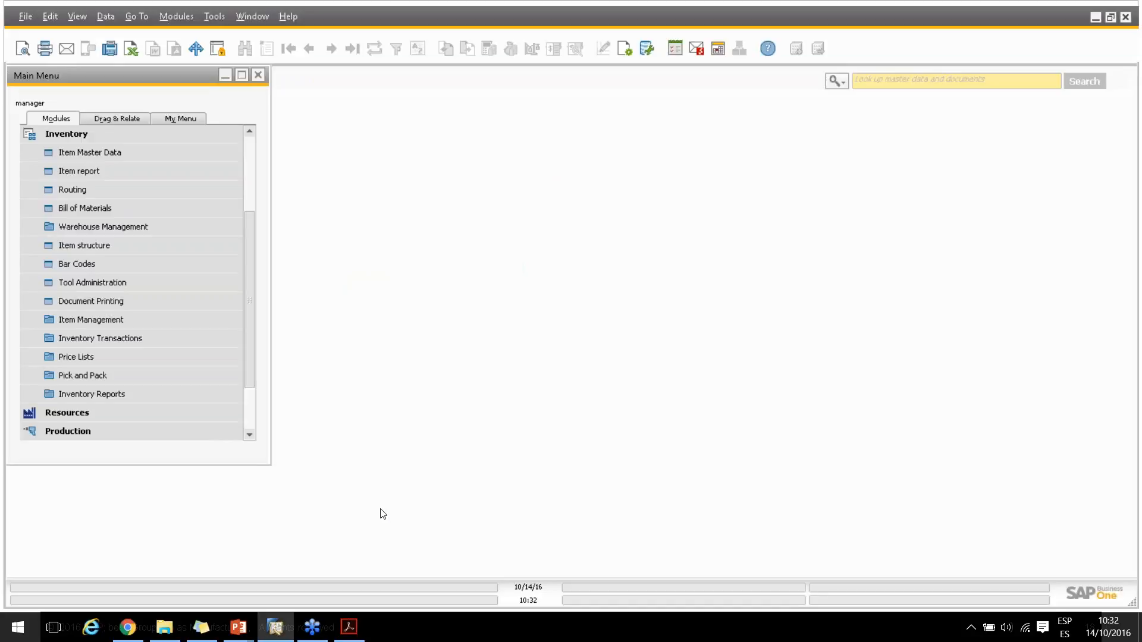
Reopen the list of bills of materials and filter it by "vc"
left_click(91, 213)
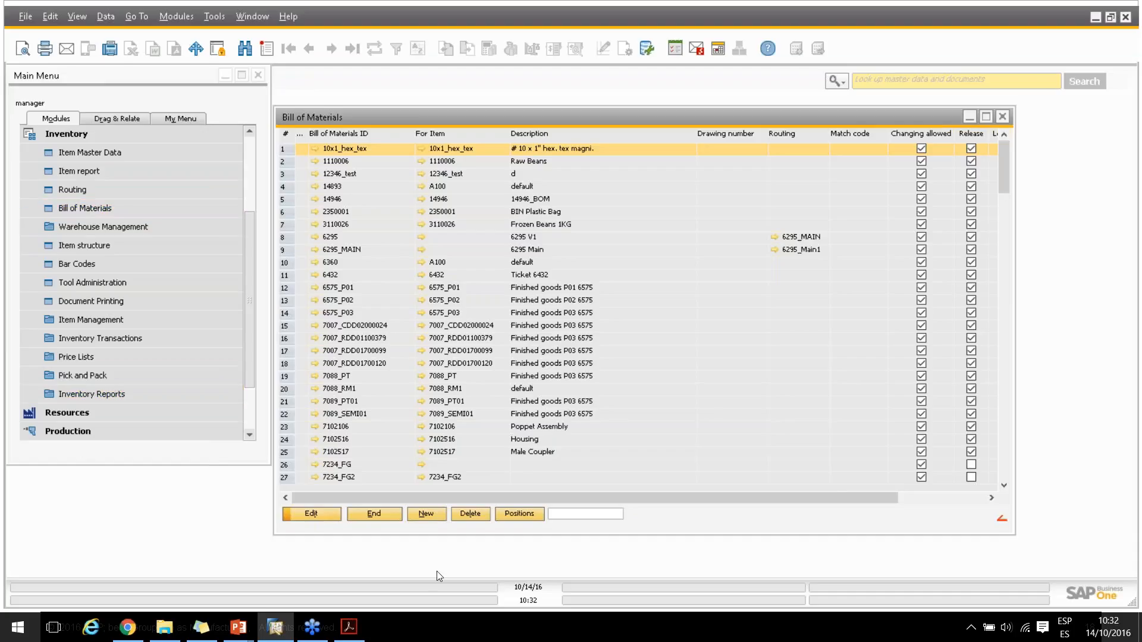
left_click(592, 517)
type("vc")
key("Return")
Open the bill of materials list of differences with VC4_BOM1 as the first bill
left_click(348, 198)
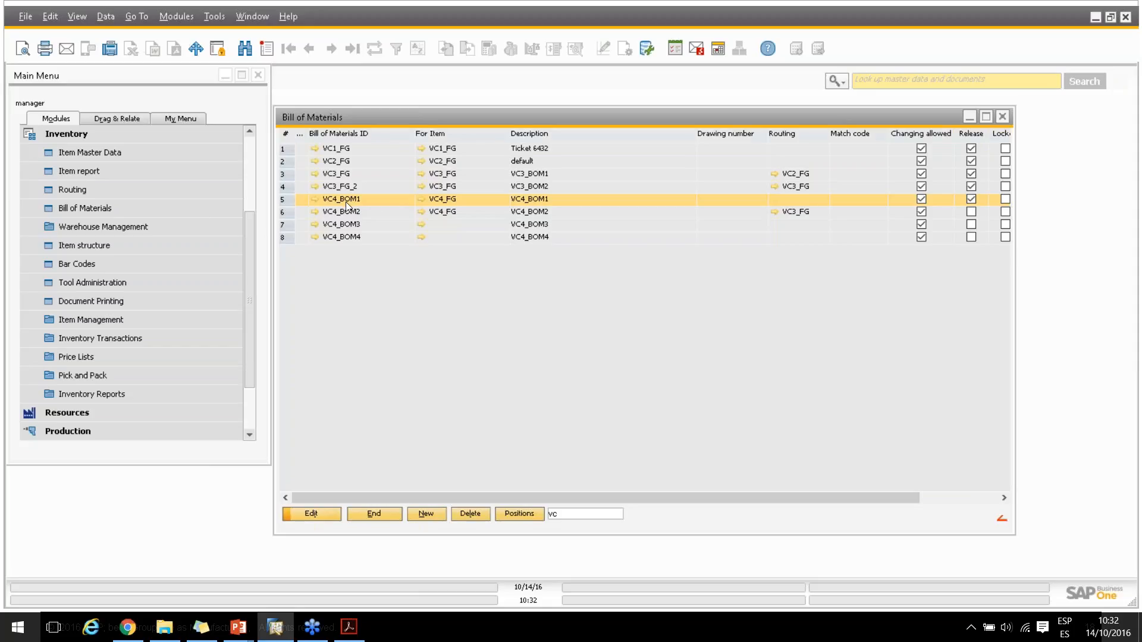
left_click(336, 238)
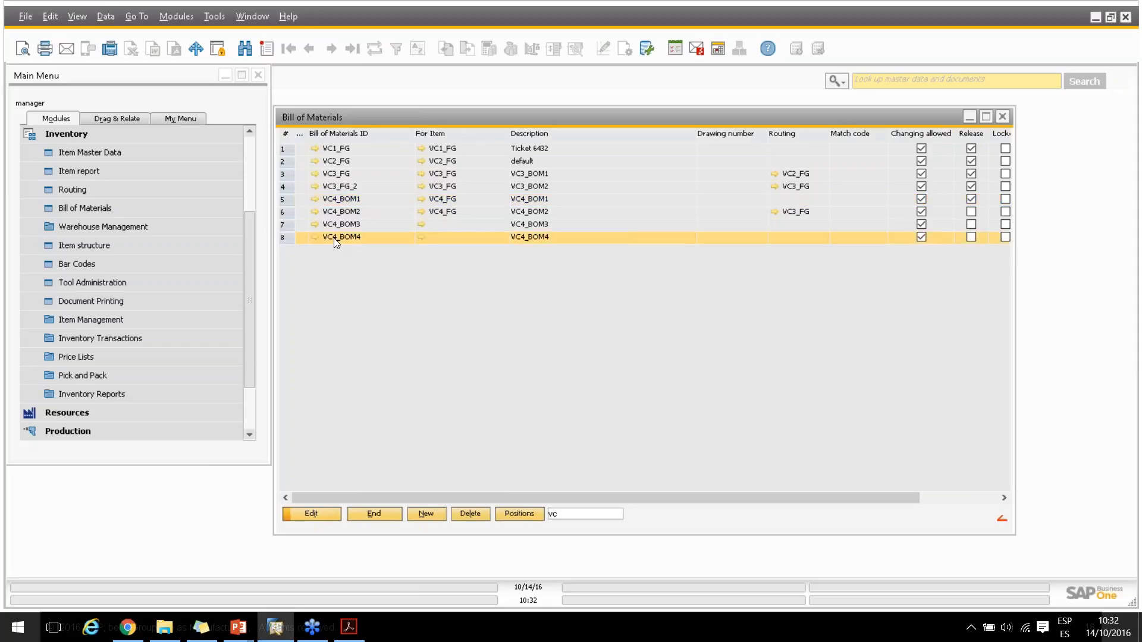
left_click(344, 201)
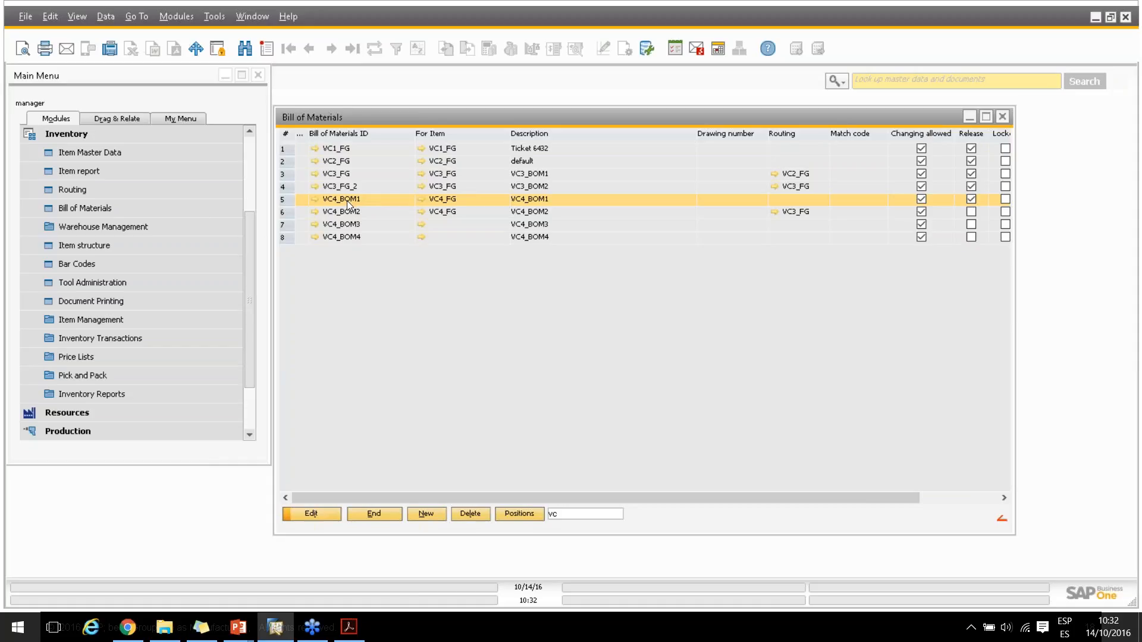
right_click(351, 200)
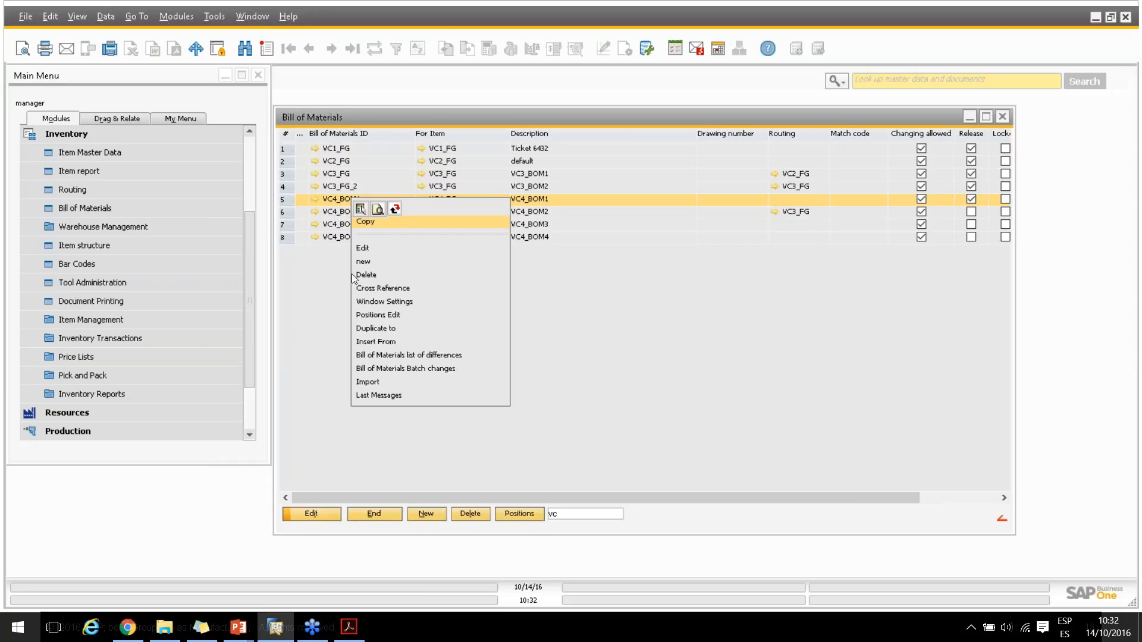
left_click(384, 355)
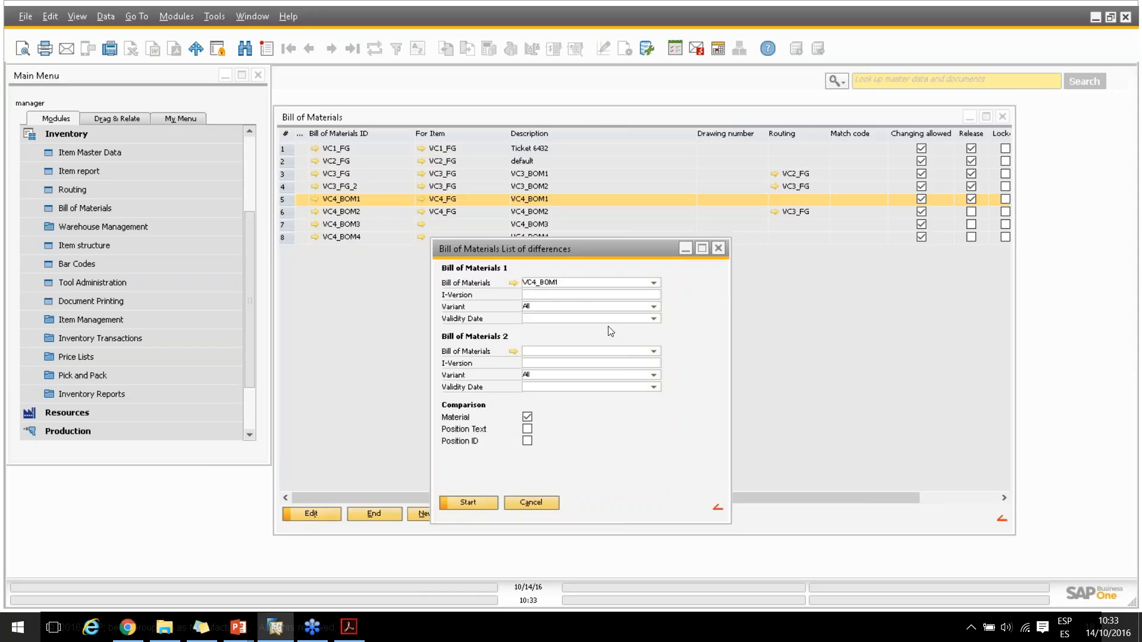
Set VC4_BOM4 as the second bill of materials and run the material comparison
left_click(653, 351)
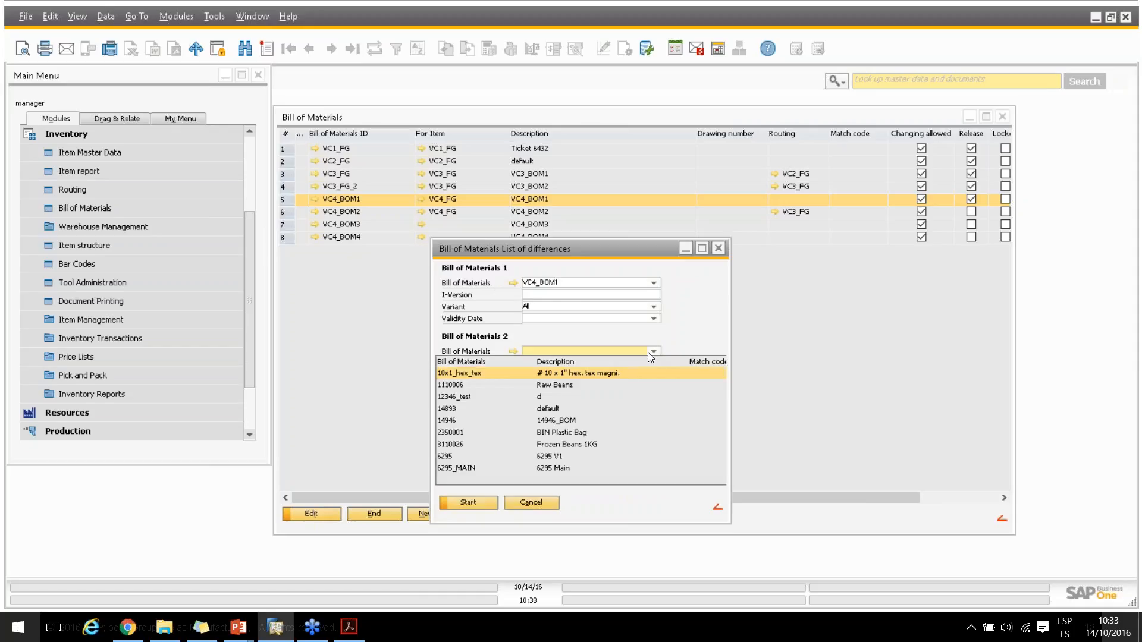
scroll(552, 393, "down", 10)
scroll(631, 399, "down", 10)
left_click(543, 352)
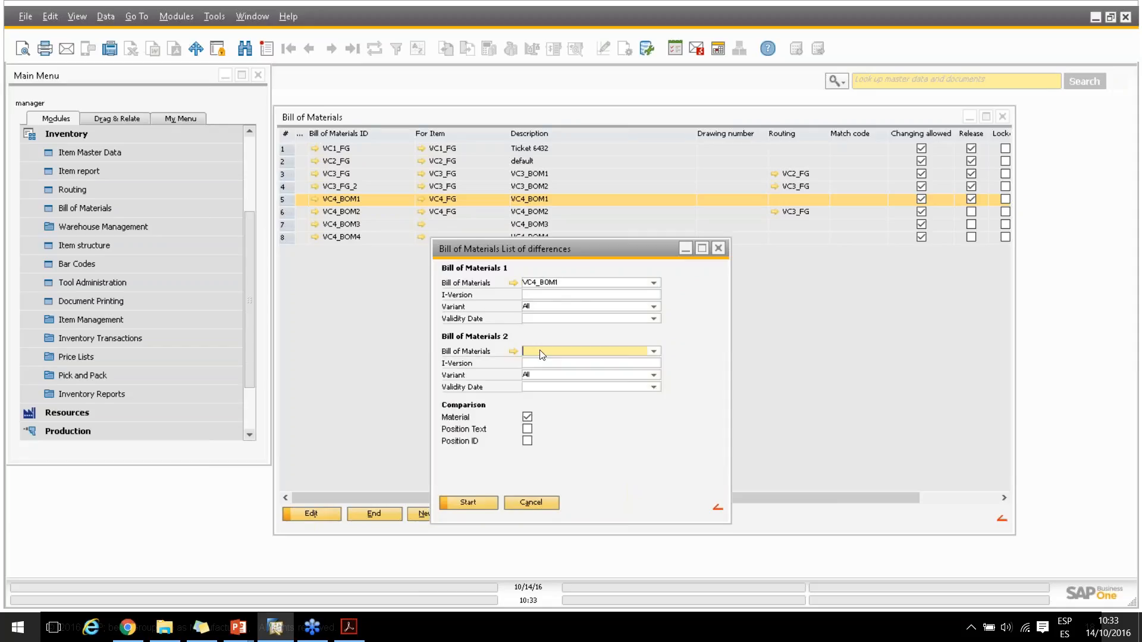
type("VC4_BOM4")
left_click(468, 503)
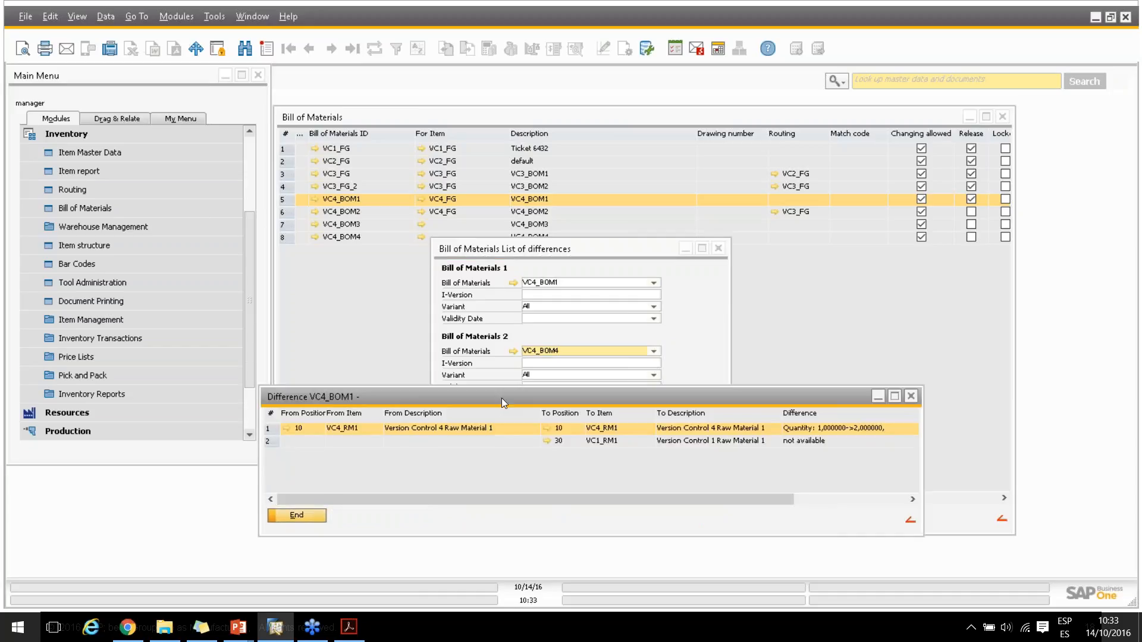
Review the differences between VC4_BOM1 and VC4_BOM4, and close the report, comparison and bill of materials windows
left_click_drag(502, 395, 494, 272)
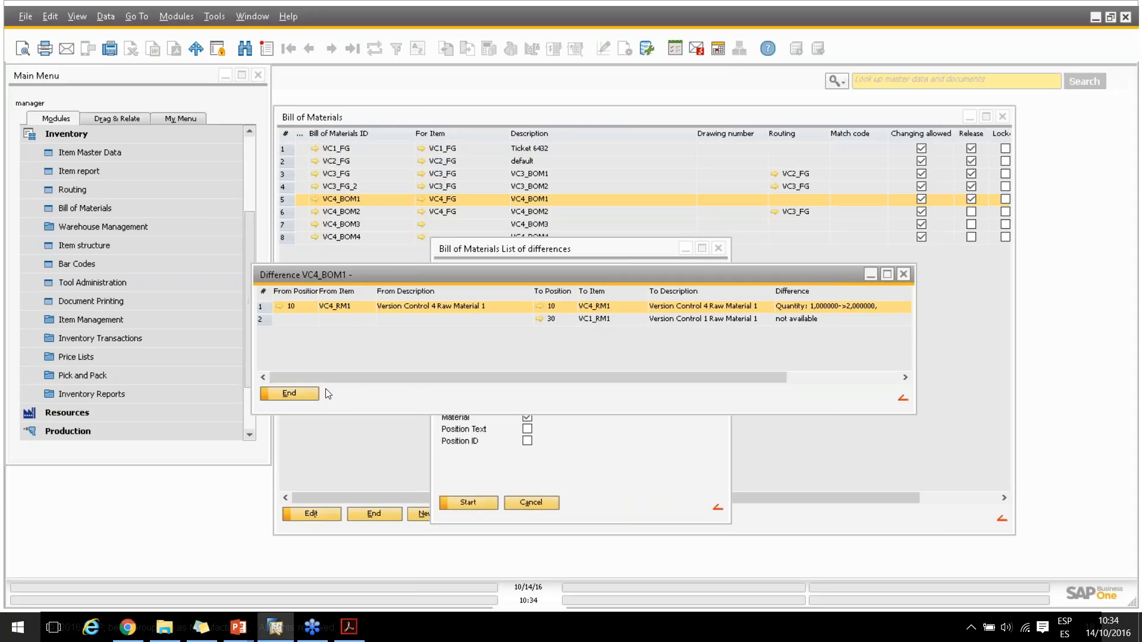
left_click(307, 392)
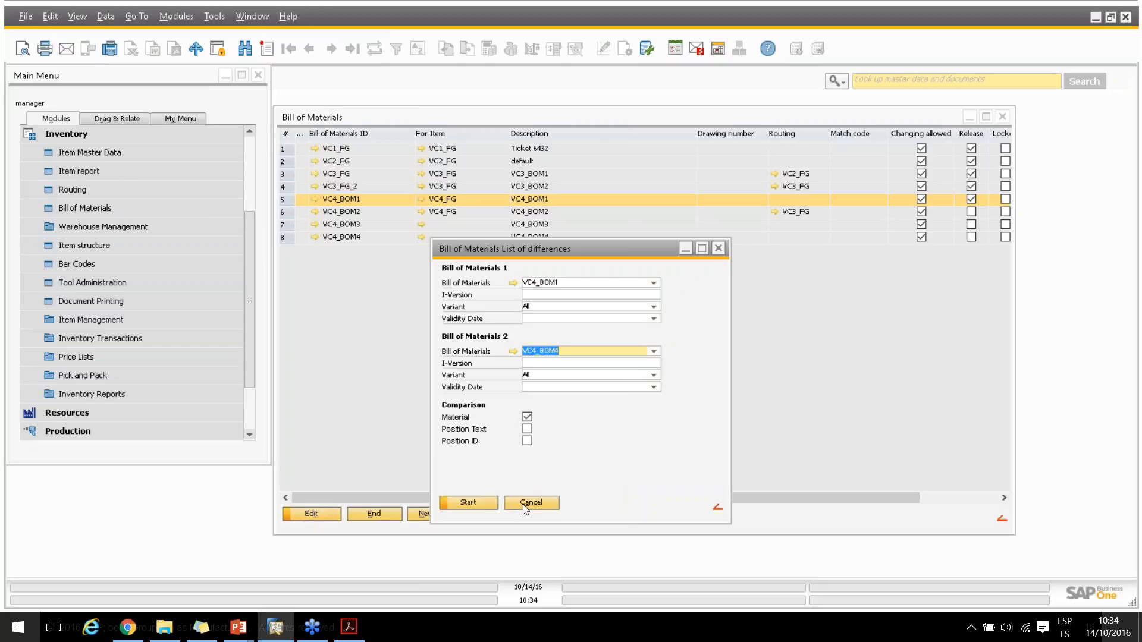
left_click(529, 503)
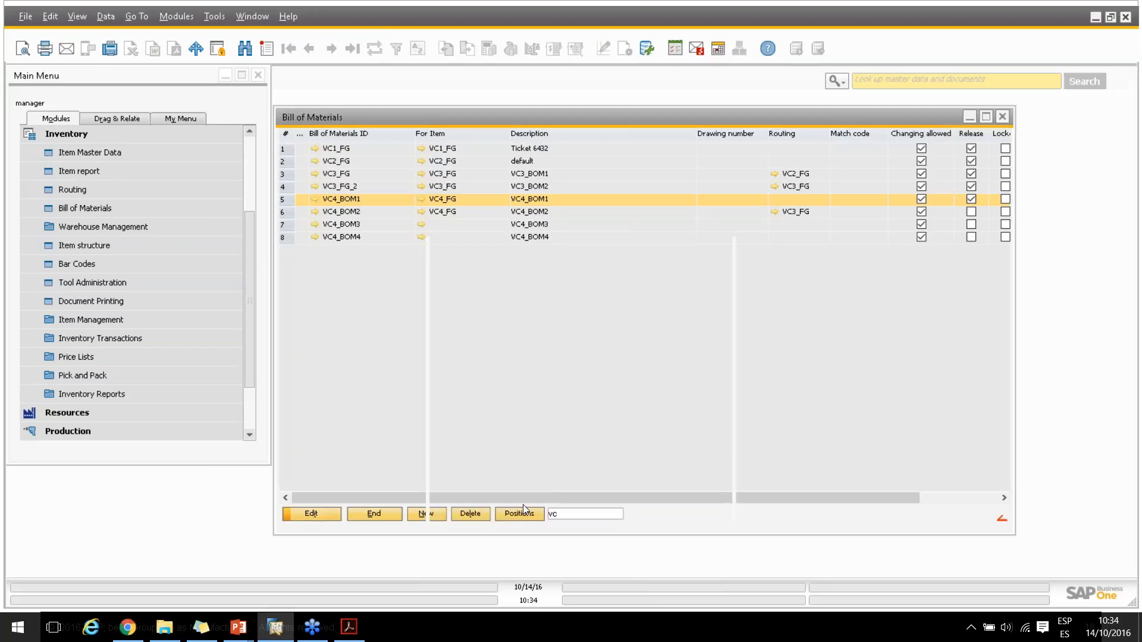
left_click(374, 514)
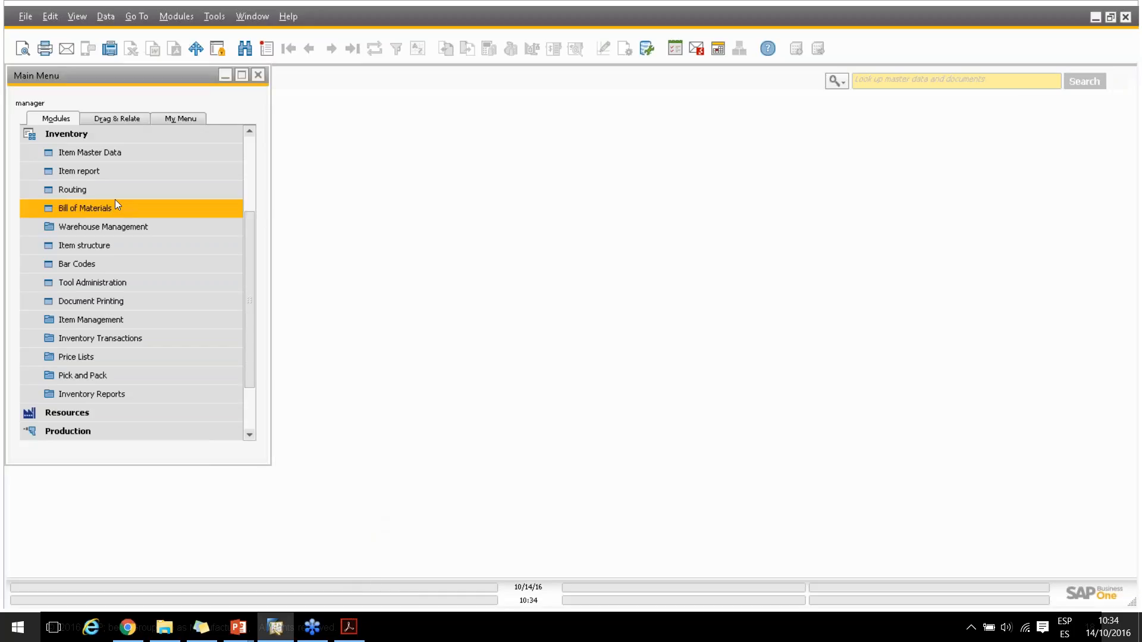
Open the item structure, filter it by "vc", and expand VC4_FG to list its versions
left_click(69, 244)
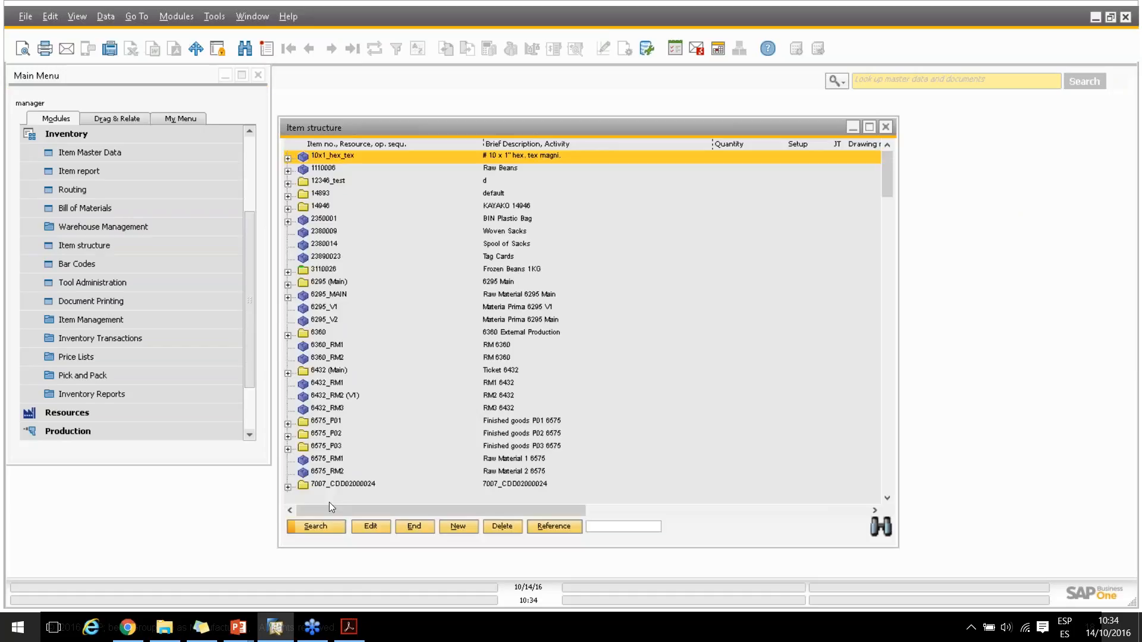
left_click(599, 528)
type("VC")
key("Return")
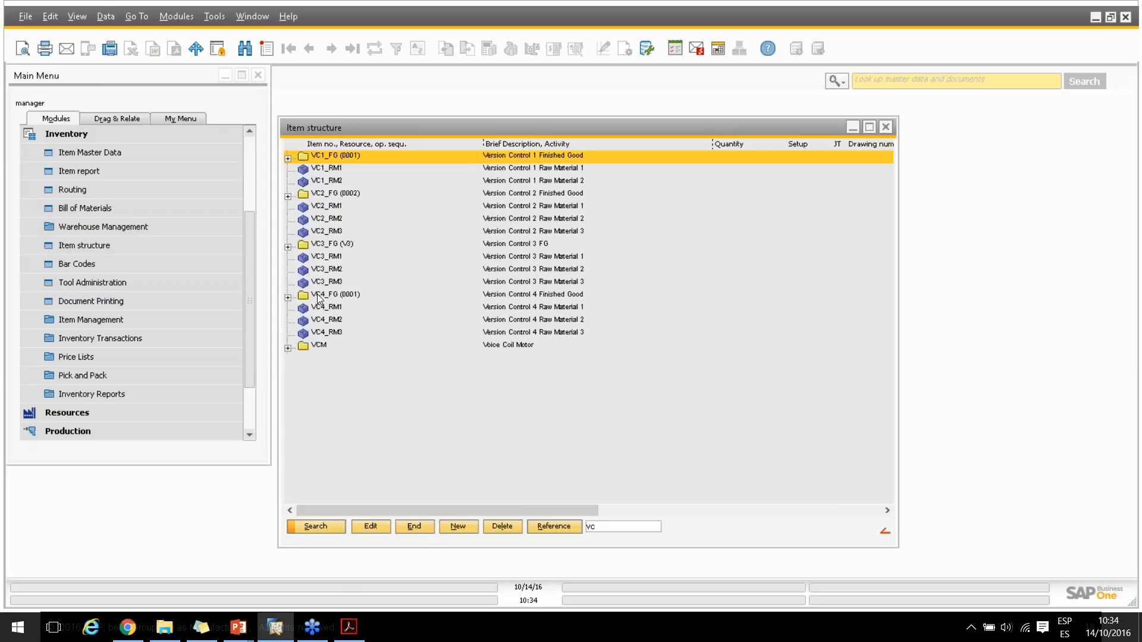
left_click(290, 300)
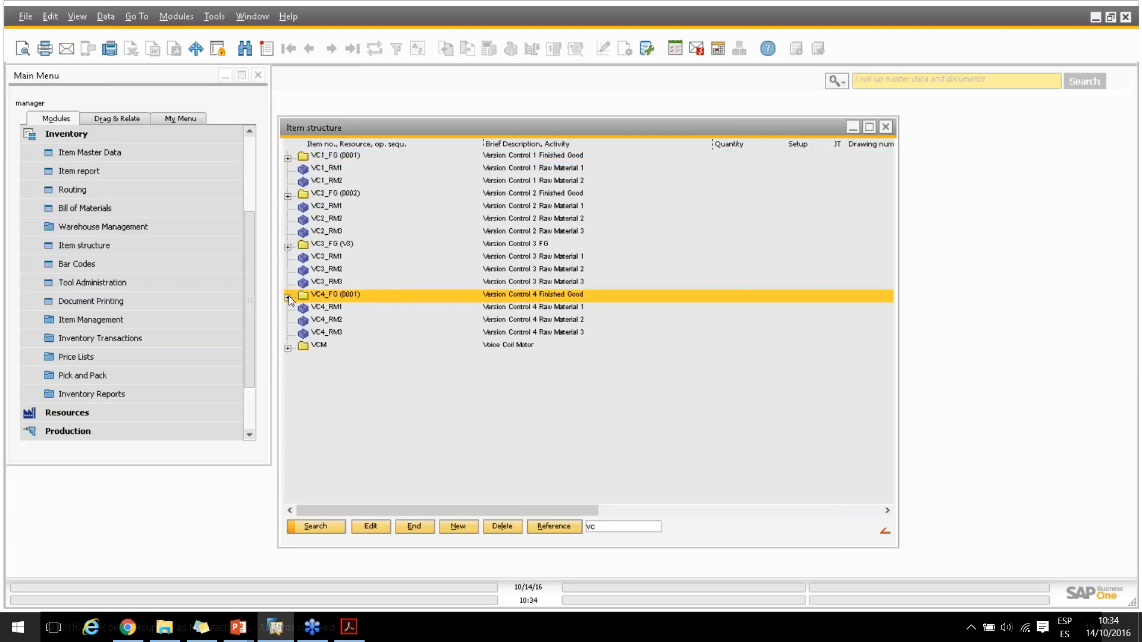
left_click(288, 297)
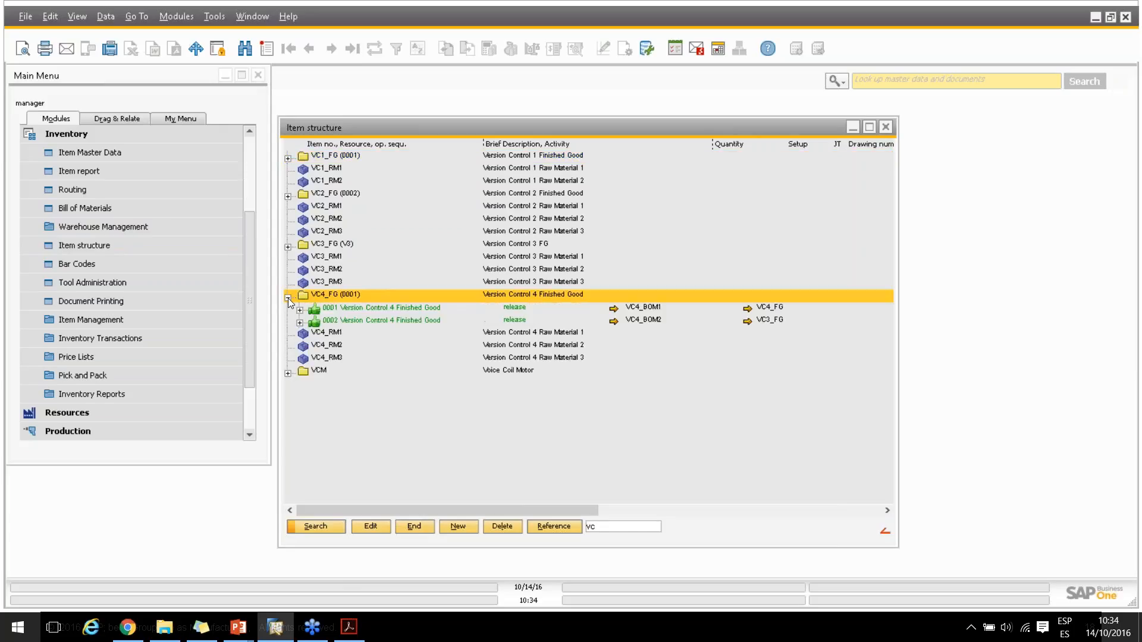
Run the structure report for item VC4_FG, version 0001, with routing included
right_click(331, 300)
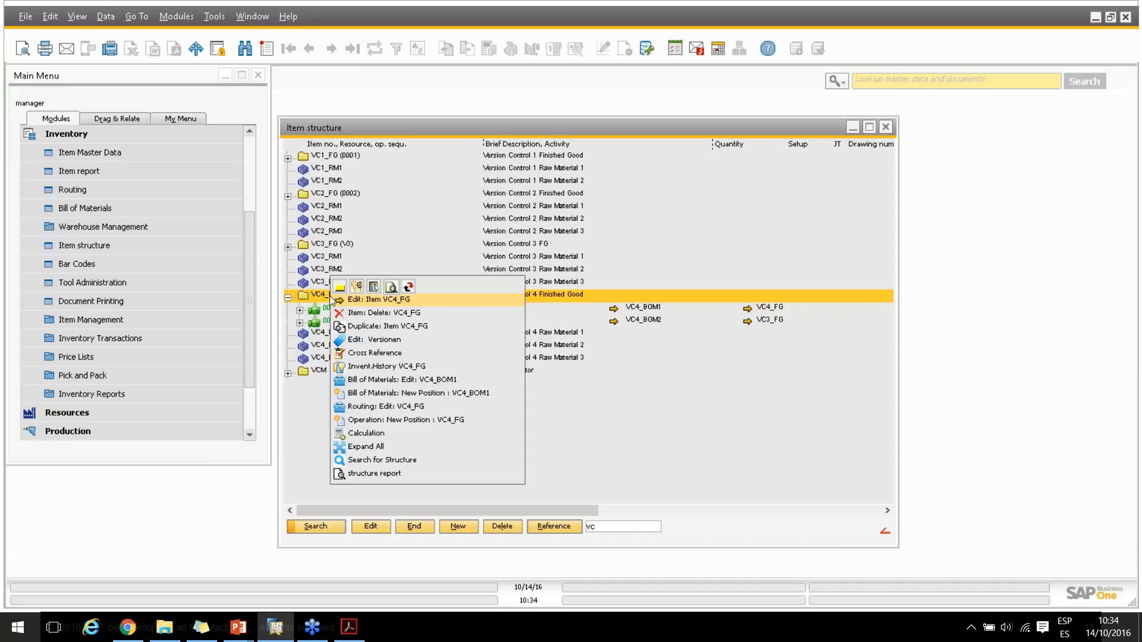
left_click(362, 474)
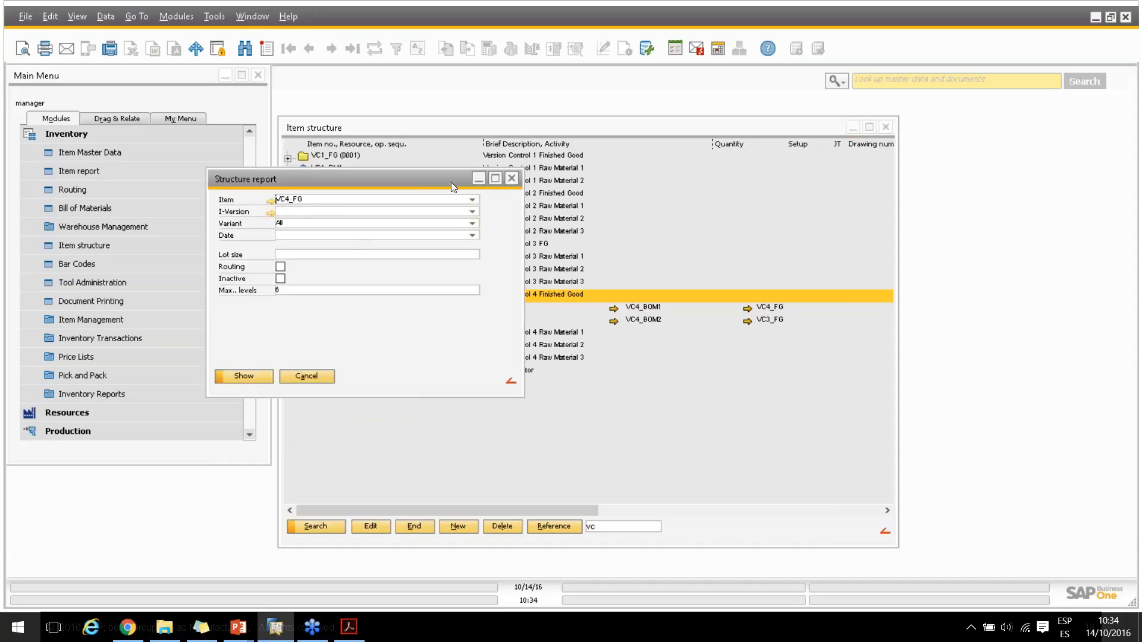
left_click(472, 212)
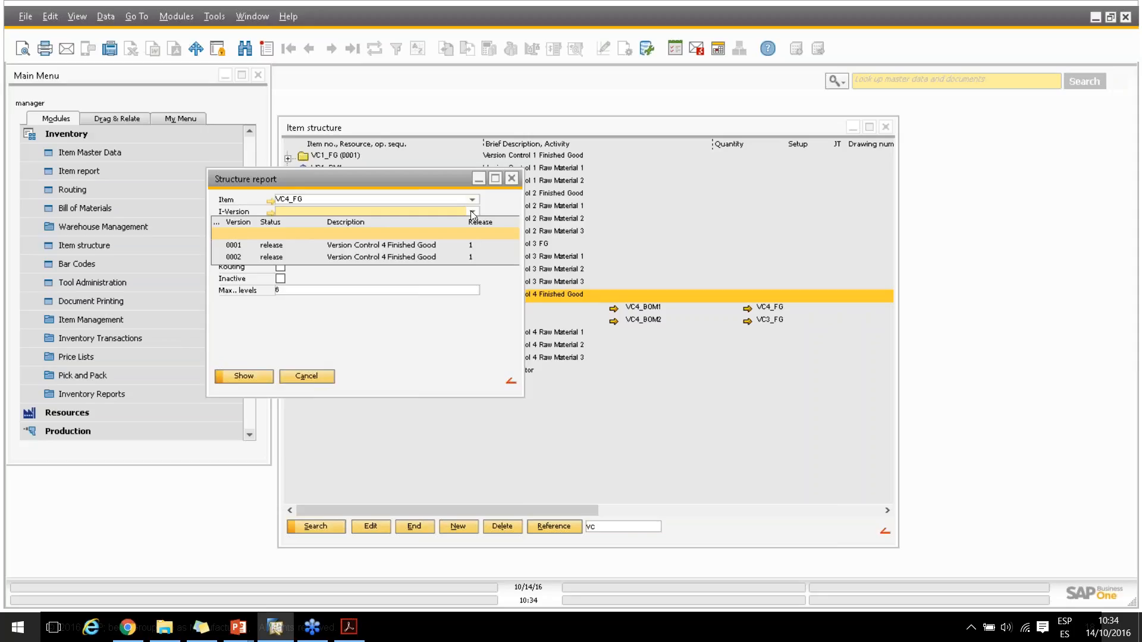
left_click(262, 246)
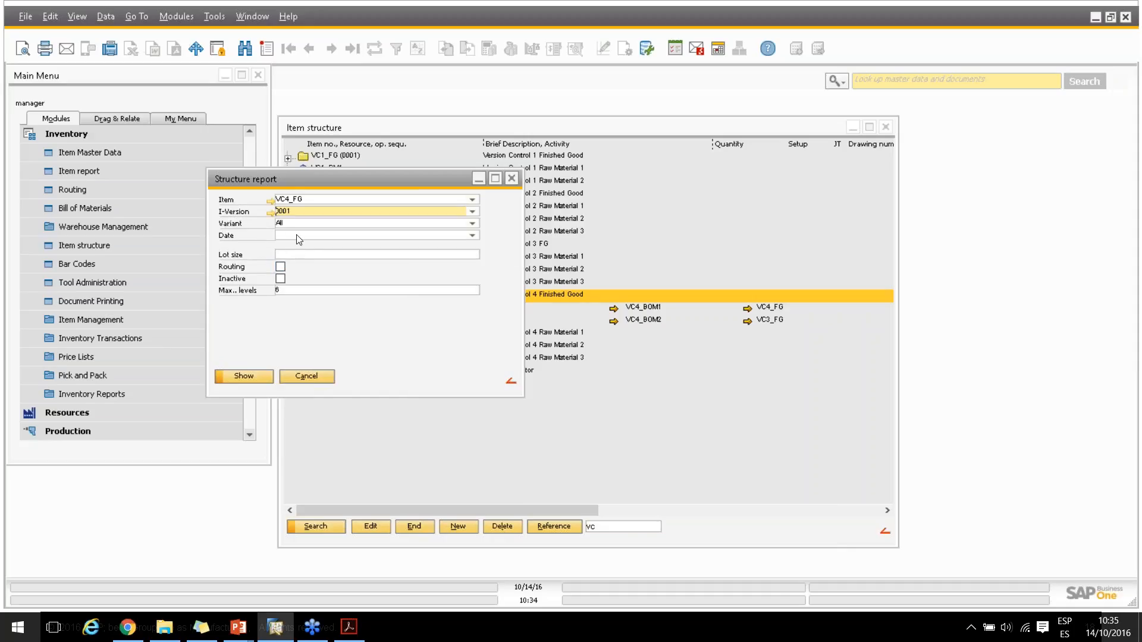
left_click(279, 268)
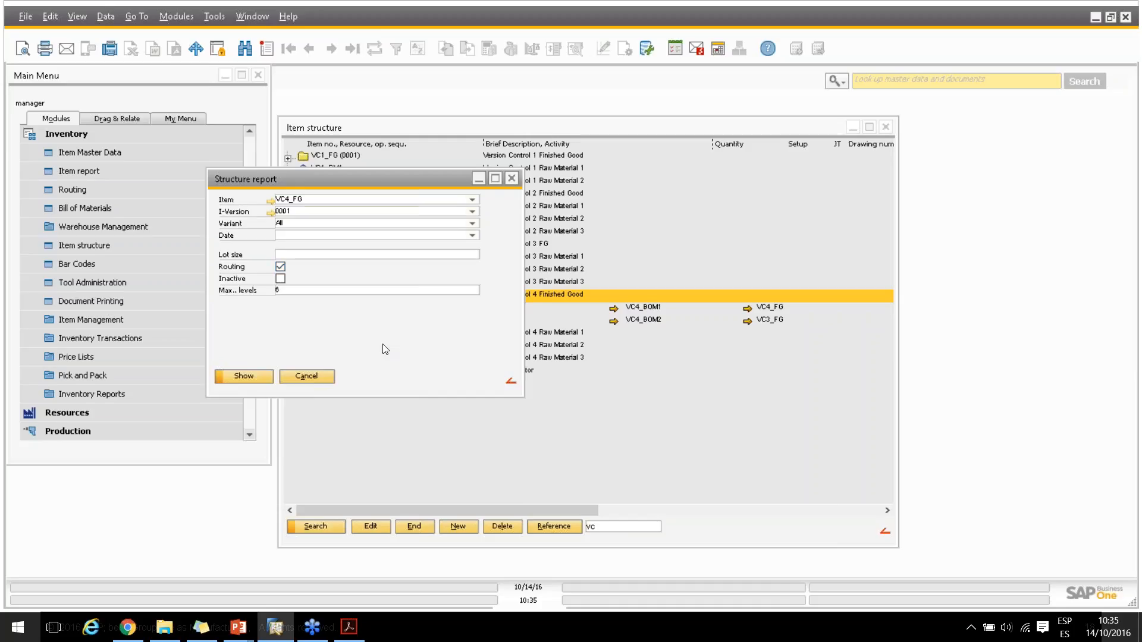
left_click(229, 378)
Review the materials, quantities, bill of materials and assembly columns for version 0001, and close the structure export
left_click_drag(358, 308, 299, 259)
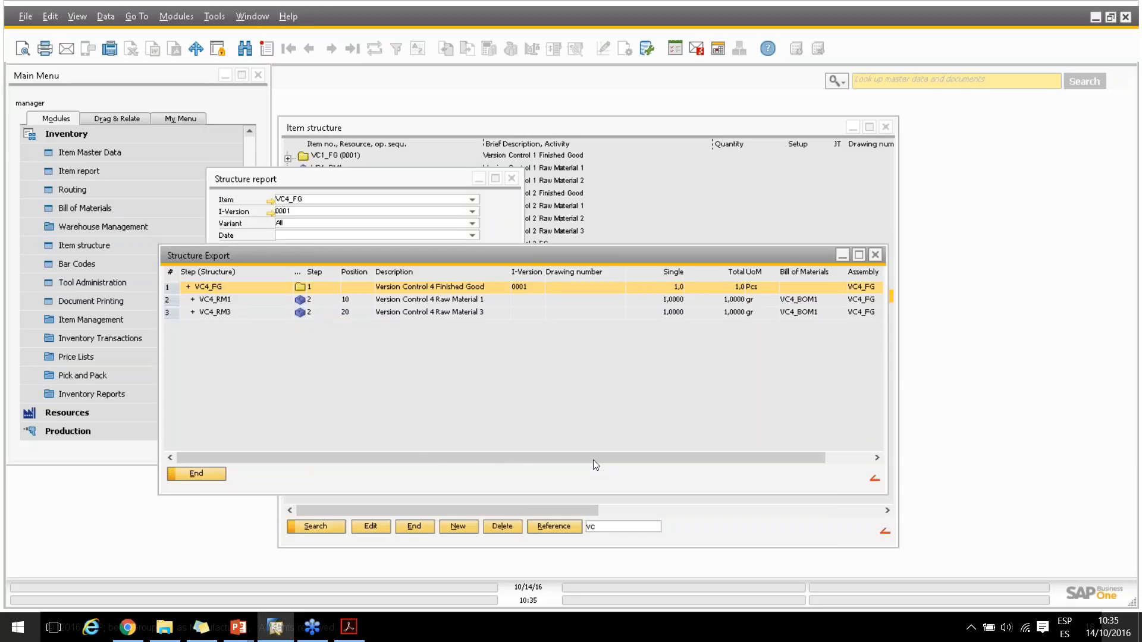
left_click_drag(773, 457, 820, 458)
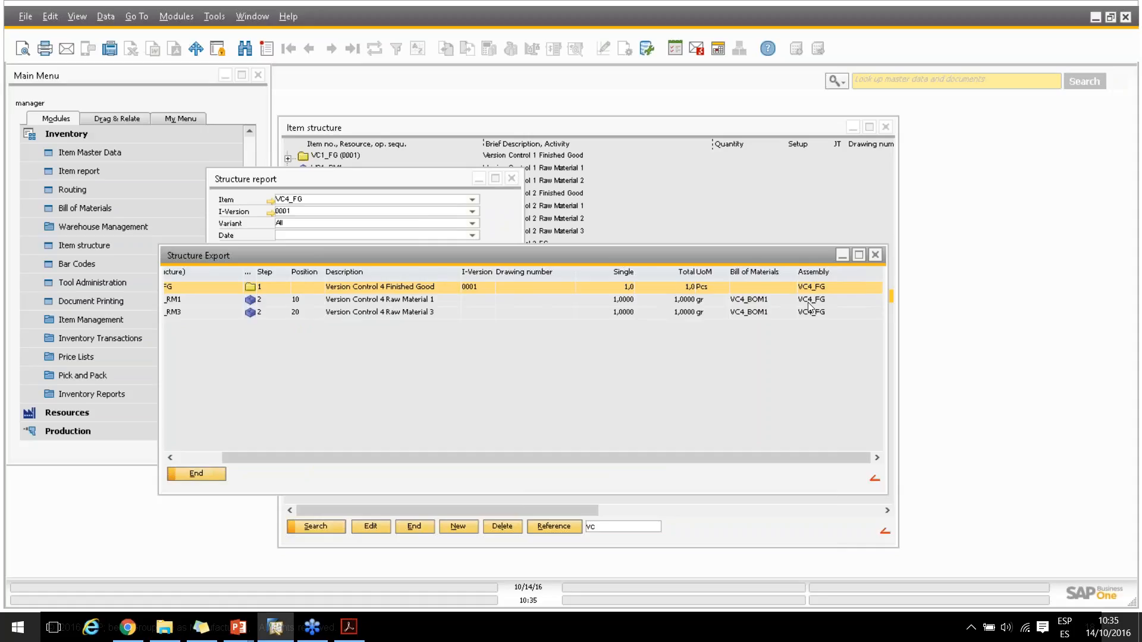
left_click_drag(469, 458, 372, 459)
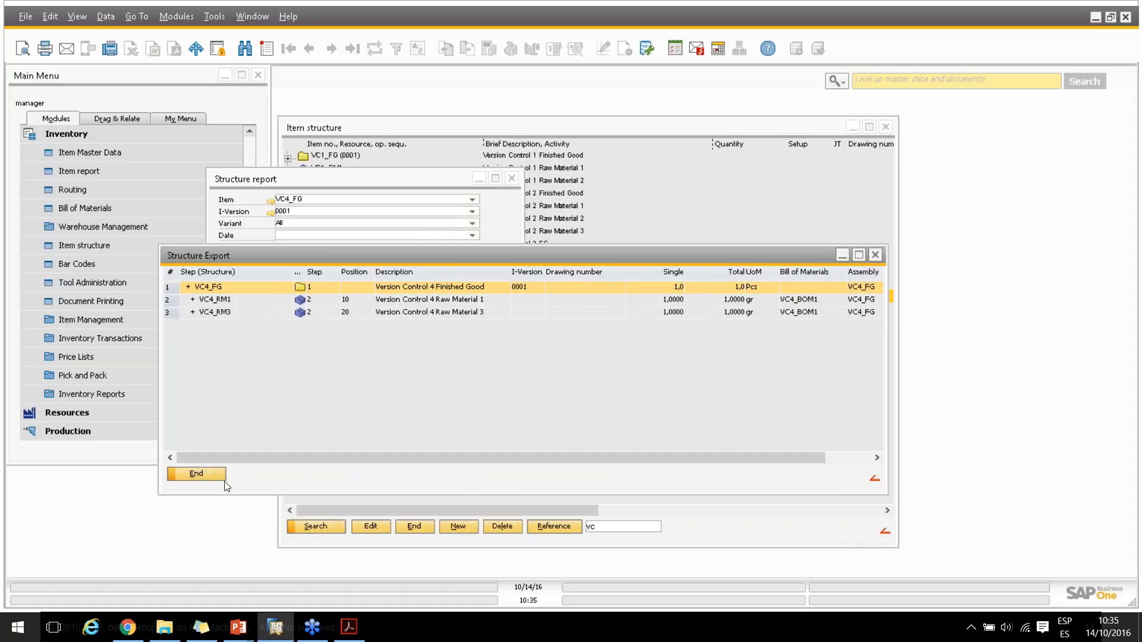
left_click(202, 476)
Clear the item version and rerun the VC4_FG structure report for all versions
left_click(471, 210)
left_click(266, 234)
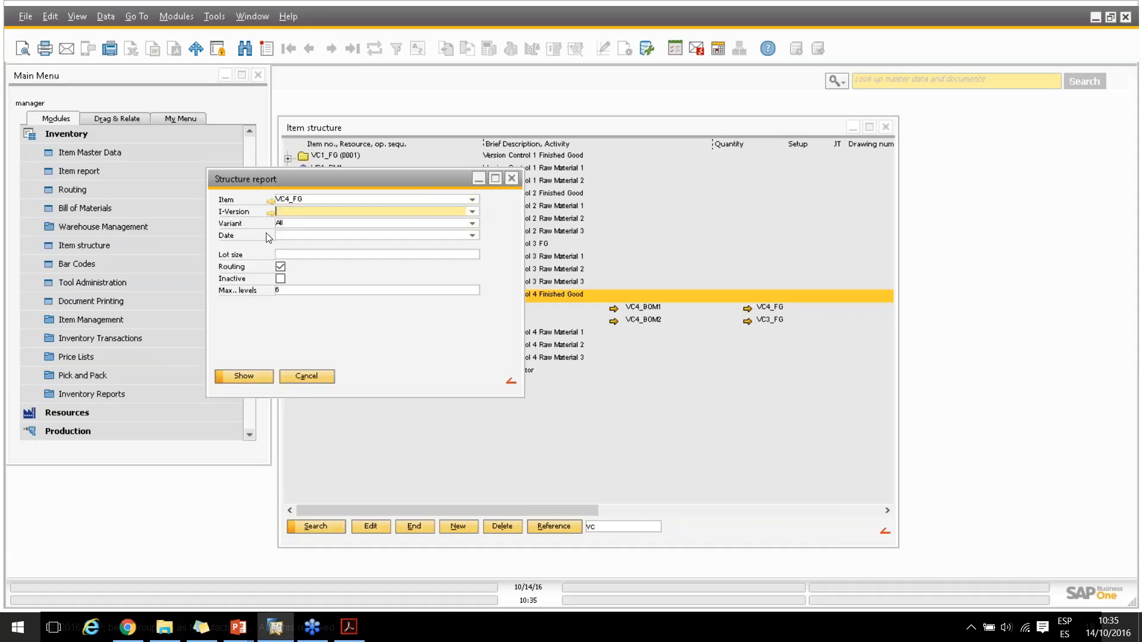
left_click(236, 376)
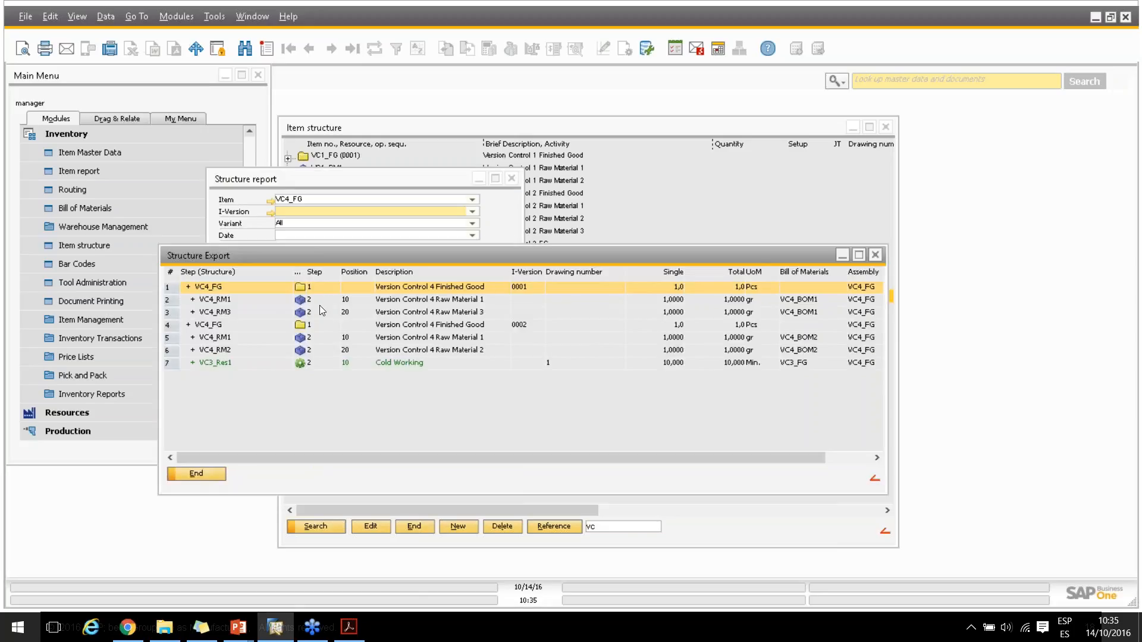
Examine the materials and routing resource listed under each VC4_FG version, and close the structure report windows
left_click(248, 299)
left_click(245, 309)
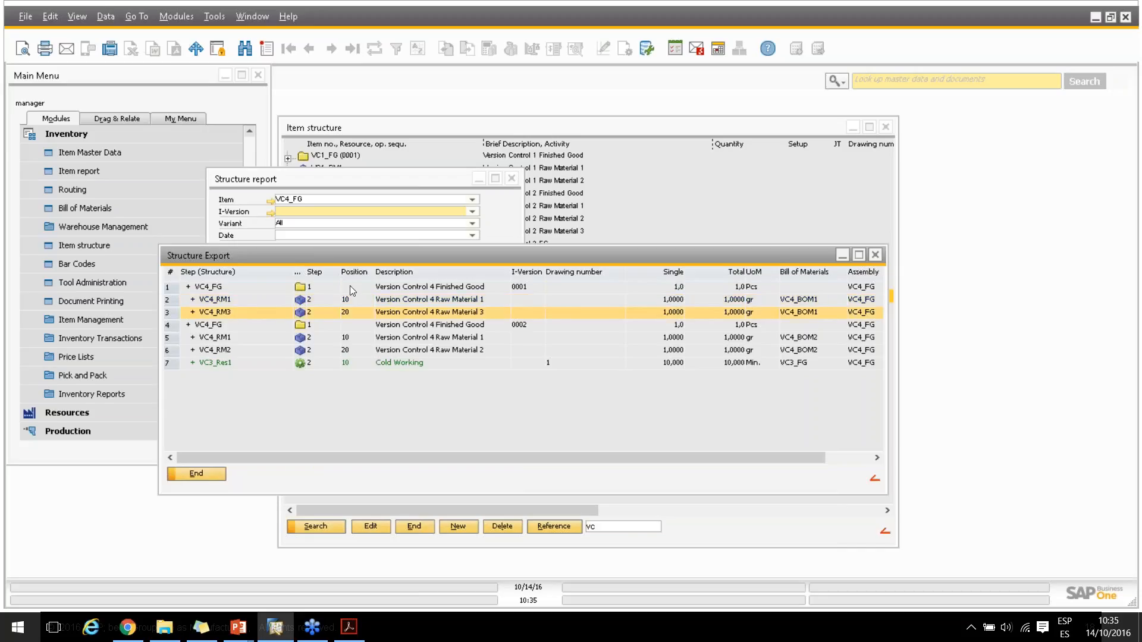
left_click(224, 325)
left_click(231, 337)
left_click(231, 347)
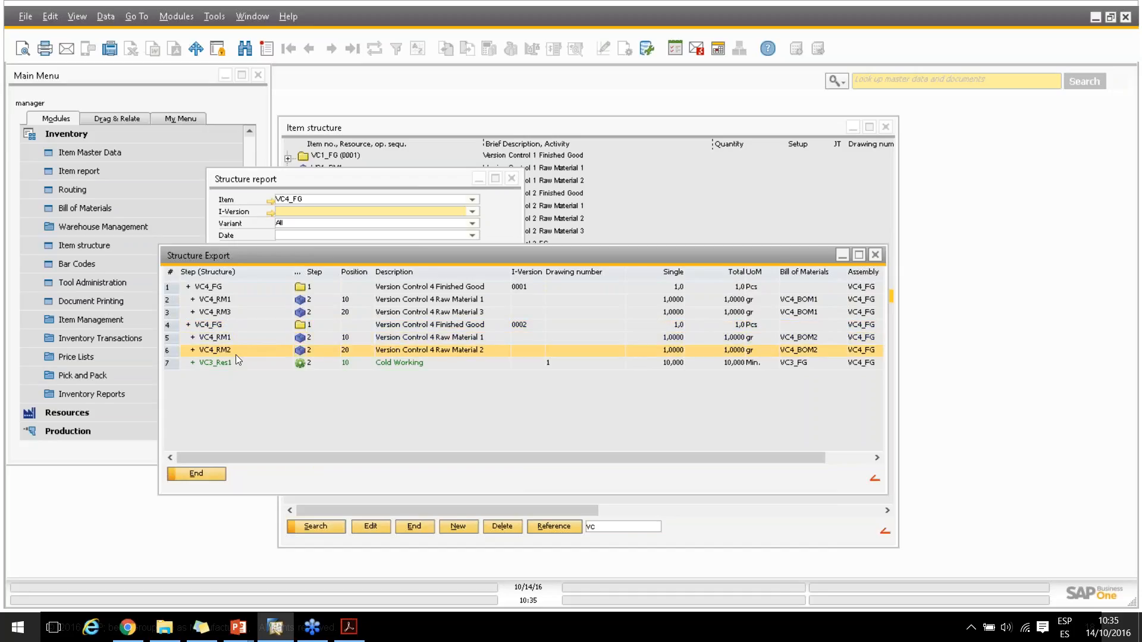
left_click(229, 365)
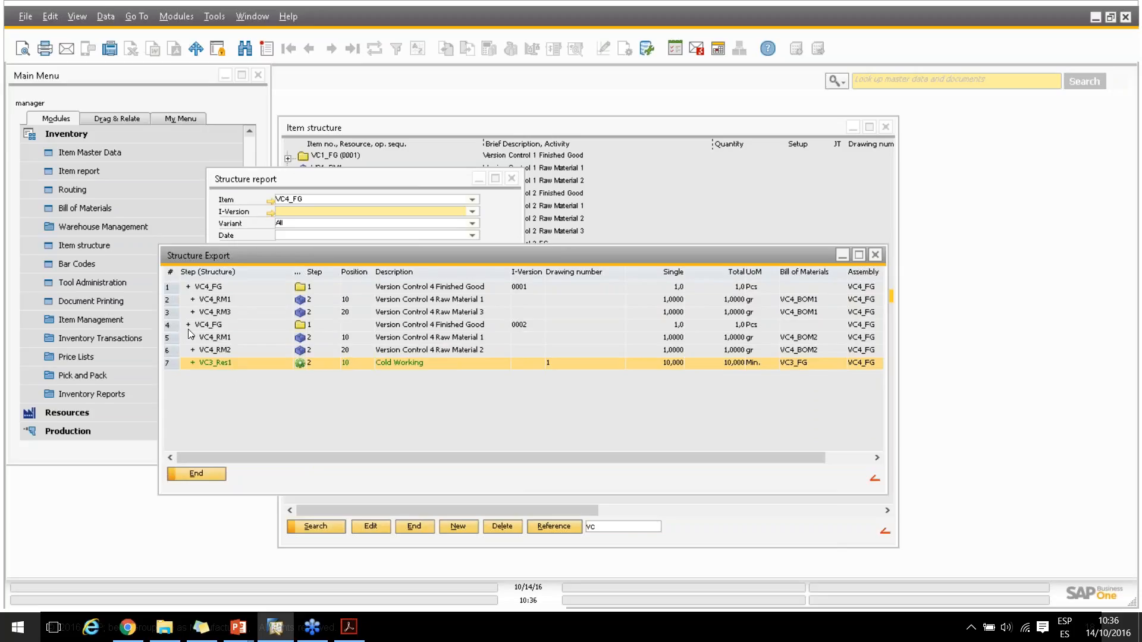
left_click_drag(578, 462, 508, 458)
left_click(196, 471)
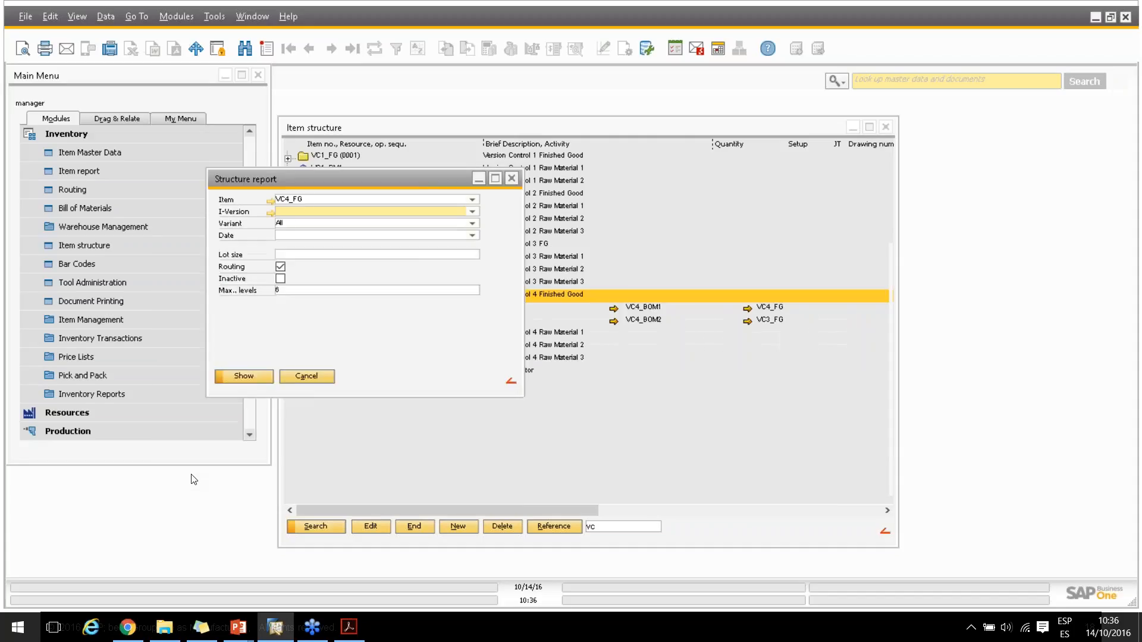
left_click(303, 376)
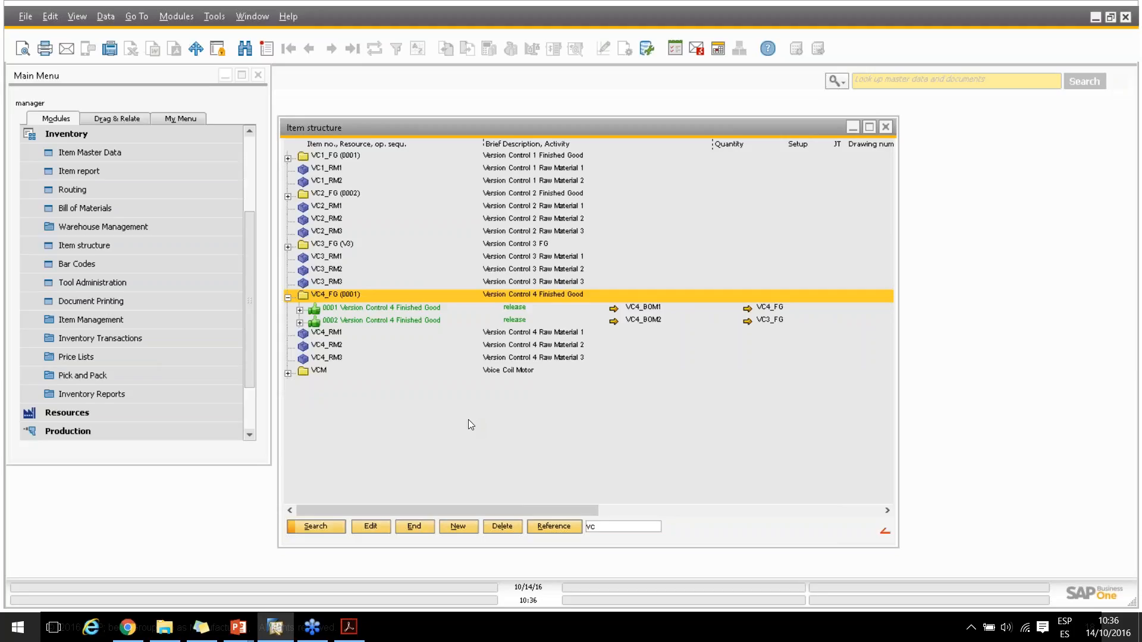
Switch to the PowerPoint presentation showing the agenda slide
key("alt+Tab")
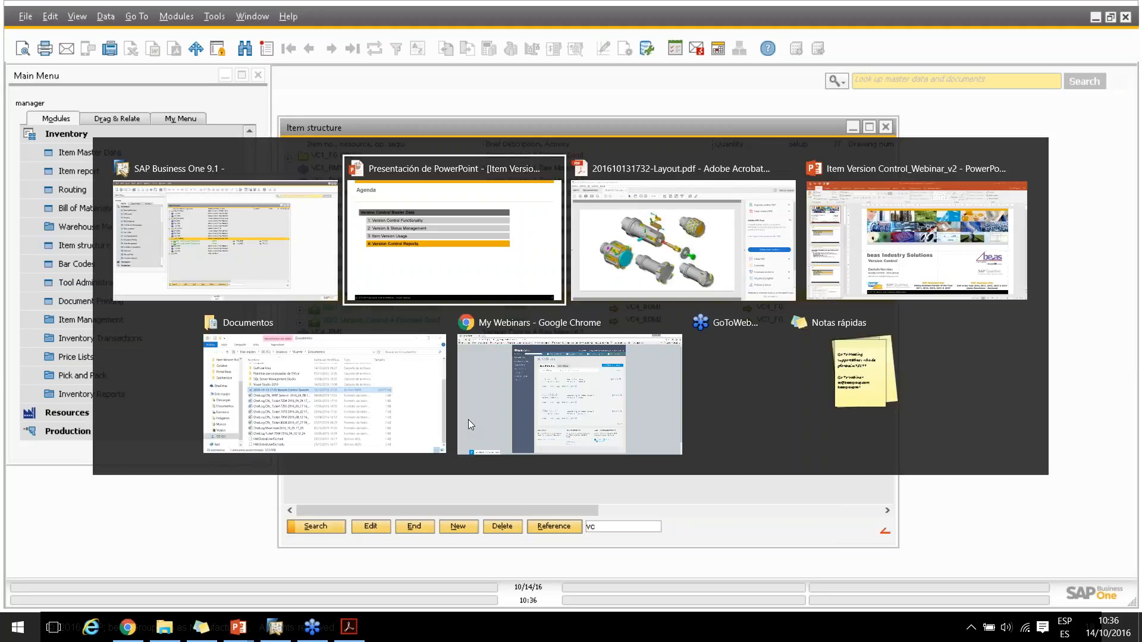